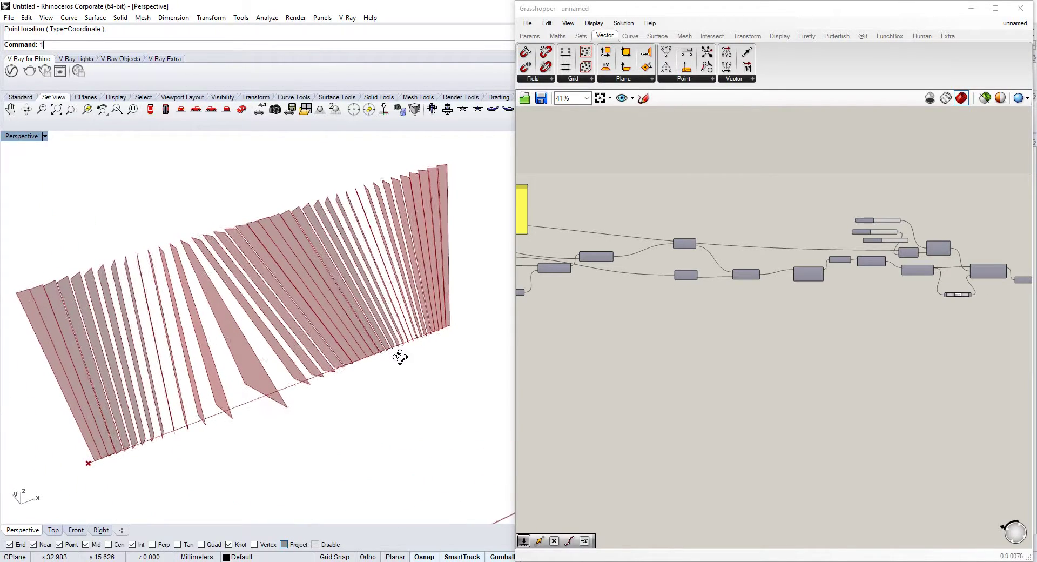
Adjust the two handles of the Graph Mapper curve in the finished definition.
{"action": "scroll", "coordinate": [695, 300], "scroll_direction": "down", "scroll_amount": 3}
{"action": "scroll", "coordinate": [694, 300], "scroll_direction": "up", "scroll_amount": 4}
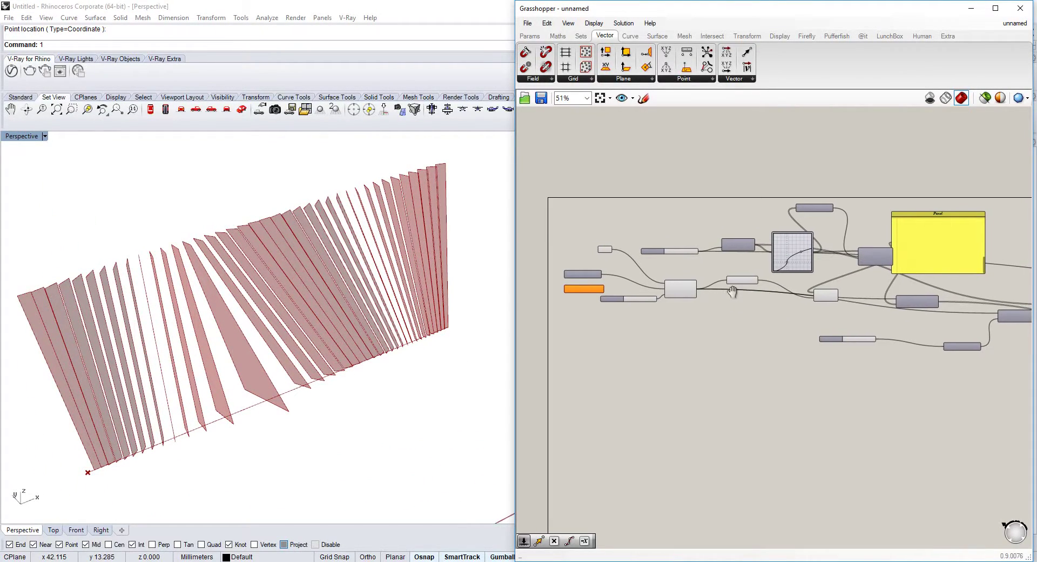
{"action": "scroll", "coordinate": [716, 303], "scroll_direction": "up", "scroll_amount": 5}
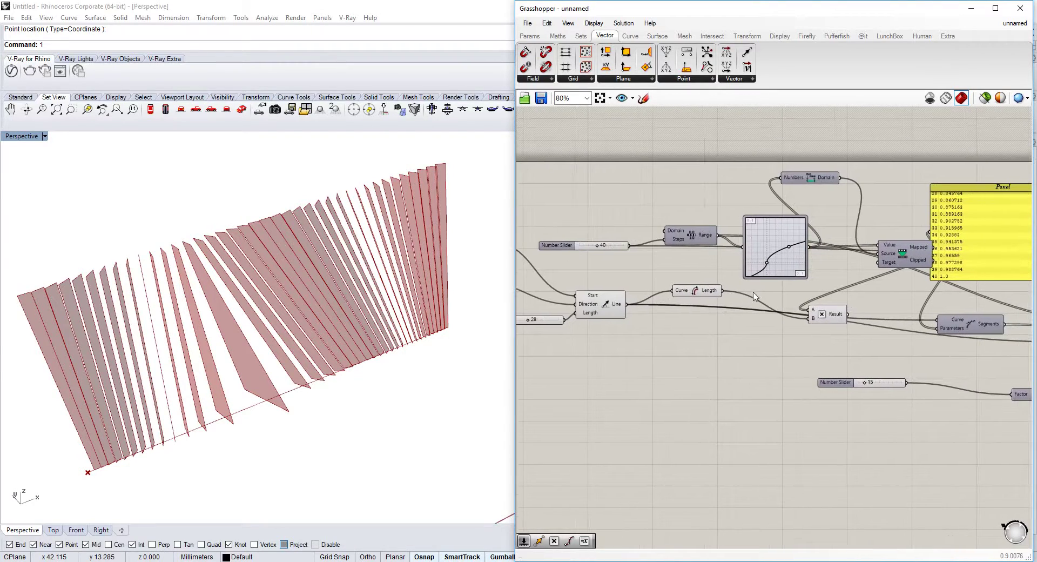
{"action": "left_click_drag", "start_coordinate": [763, 266], "coordinate": [763, 273]}
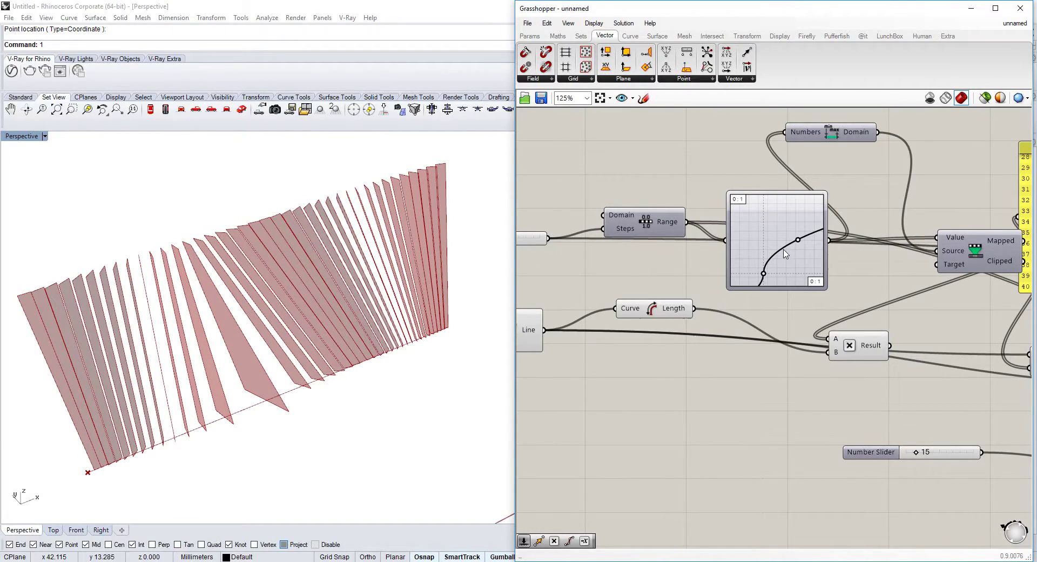
{"action": "mouse_move", "coordinate": [799, 243]}
{"action": "left_mouse_down"}
{"action": "mouse_move", "coordinate": [797, 230]}
{"action": "mouse_move", "coordinate": [801, 238]}
{"action": "left_mouse_up"}
Switch the Graph Mapper to a wave-like graph type and shift its curve slightly by its handle.
{"action": "right_click", "coordinate": [765, 246]}
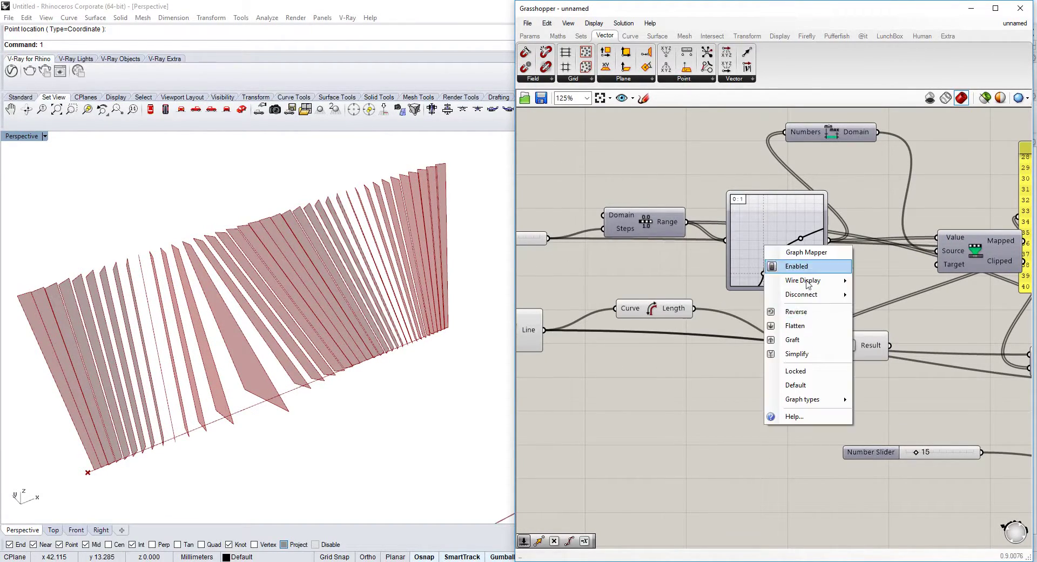
{"action": "mouse_move", "coordinate": [793, 400]}
{"action": "left_click", "coordinate": [881, 435]}
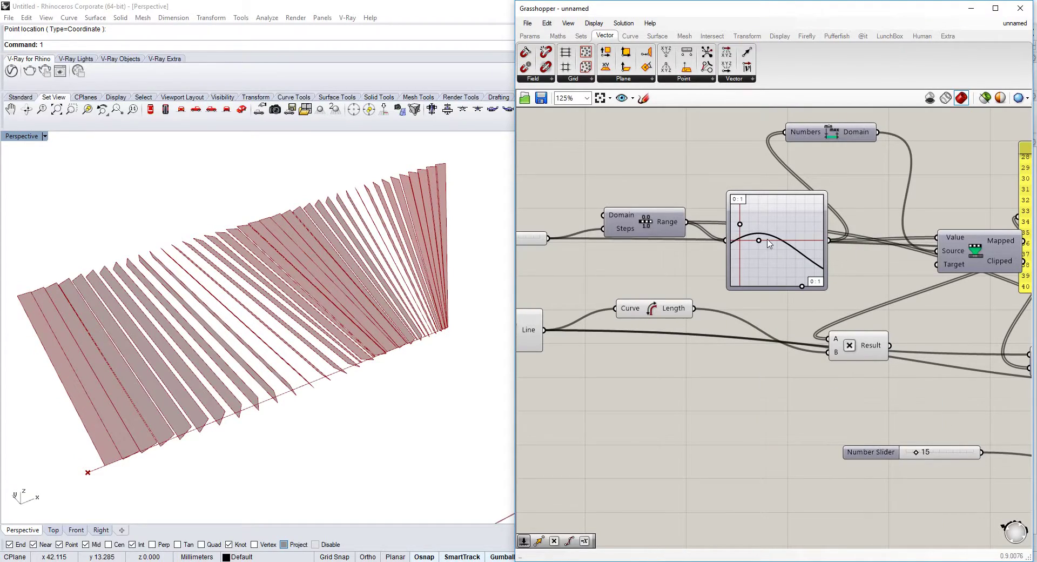
{"action": "left_click_drag", "start_coordinate": [771, 250], "coordinate": [773, 253]}
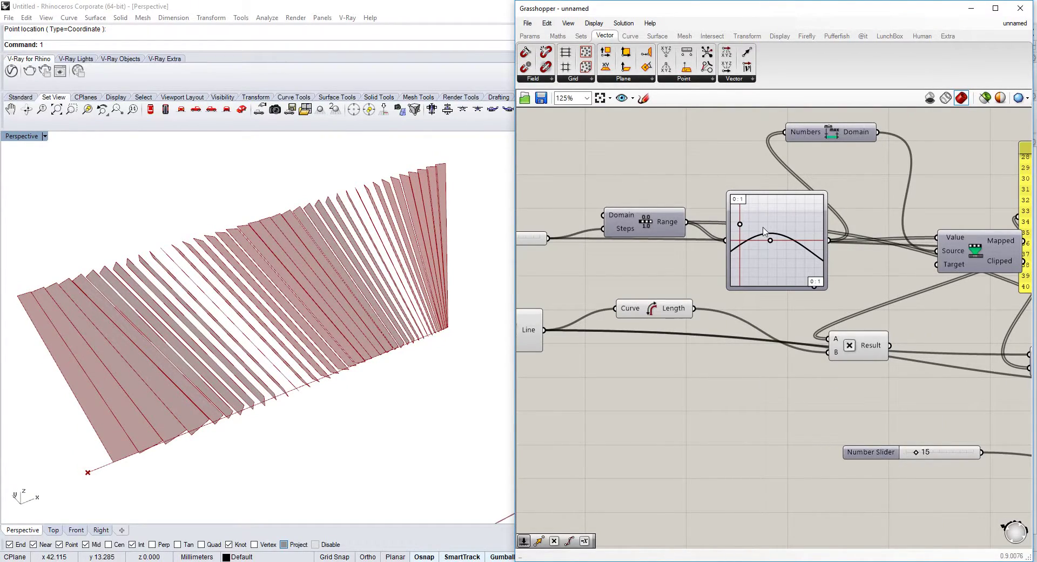
Set the number slider that feeds the Step of the Series component to 10.
{"action": "scroll", "coordinate": [762, 228], "scroll_direction": "down", "scroll_amount": 3}
{"action": "right_click_drag", "start_coordinate": [763, 229], "coordinate": [544, 223]}
{"action": "right_click_drag", "start_coordinate": [937, 243], "coordinate": [601, 241]}
{"action": "scroll", "coordinate": [735, 265], "scroll_direction": "up", "scroll_amount": 5}
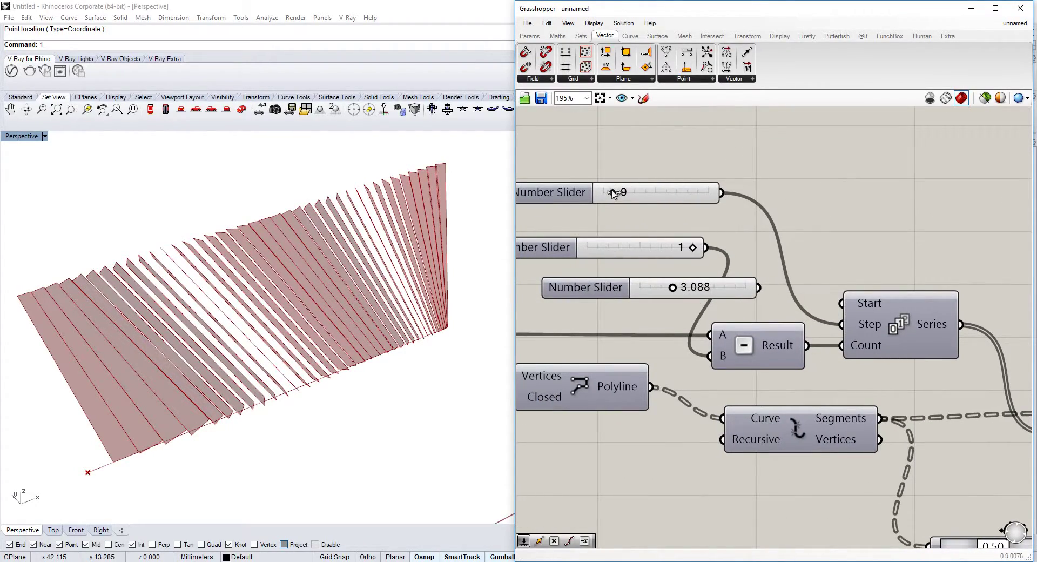
{"action": "mouse_move", "coordinate": [613, 193]}
{"action": "left_mouse_down"}
{"action": "mouse_move", "coordinate": [646, 193]}
{"action": "mouse_move", "coordinate": [614, 200]}
{"action": "left_mouse_up"}
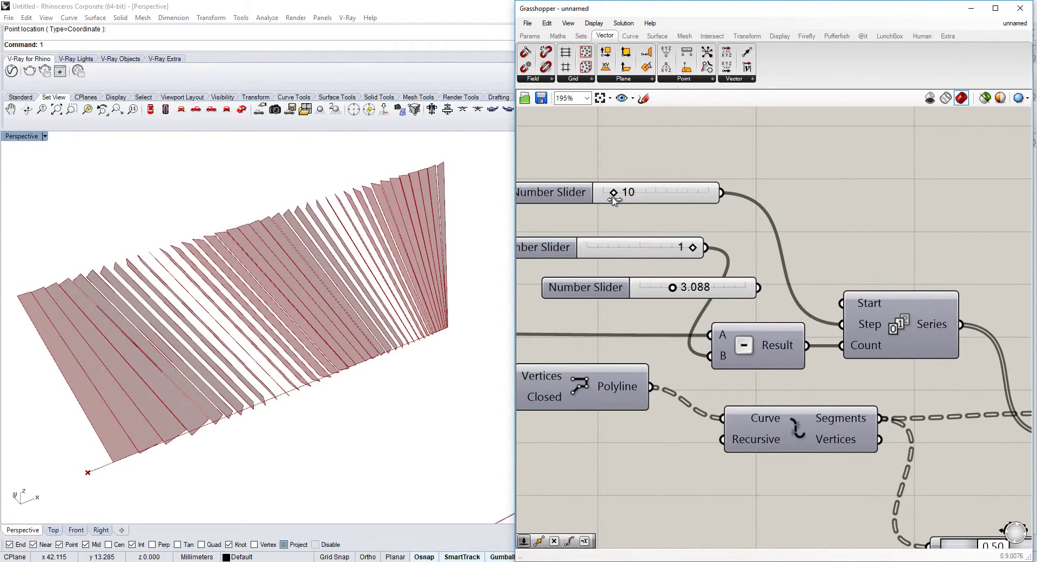
Examine the rotated vertical panels in the Perspective viewport from several angles and distances.
{"action": "scroll", "coordinate": [711, 192], "scroll_direction": "down", "scroll_amount": 4}
{"action": "right_click_drag", "start_coordinate": [357, 358], "coordinate": [342, 327]}
{"action": "scroll", "coordinate": [341, 351], "scroll_direction": "up", "scroll_amount": 5}
{"action": "scroll", "coordinate": [288, 309], "scroll_direction": "down", "scroll_amount": 7}
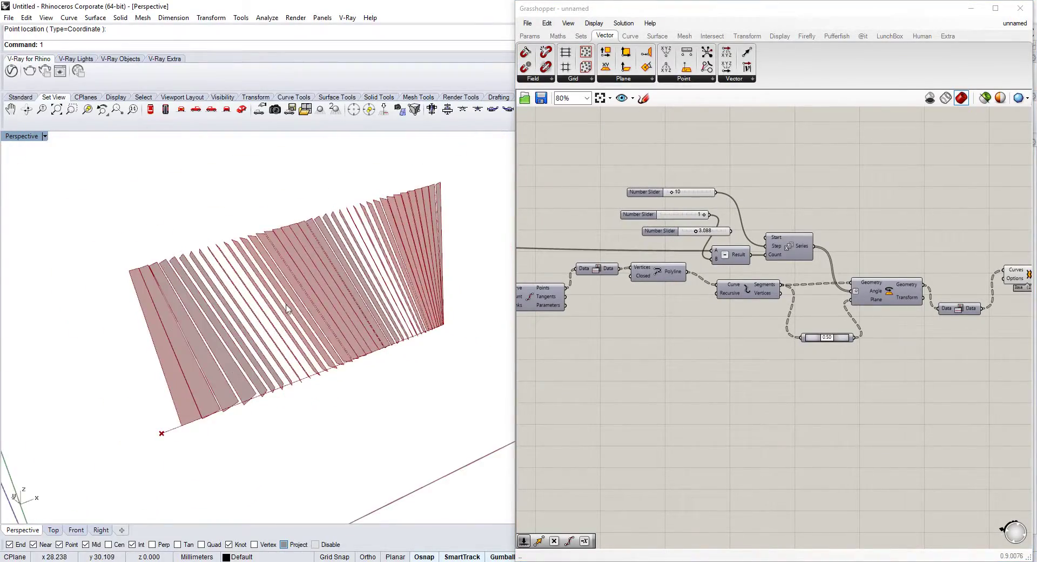
{"action": "scroll", "coordinate": [287, 309], "scroll_direction": "up", "scroll_amount": 5}
{"action": "right_click_drag", "start_coordinate": [287, 308], "coordinate": [237, 305]}
{"action": "scroll", "coordinate": [776, 299], "scroll_direction": "down", "scroll_amount": 3}
{"action": "right_click_drag", "start_coordinate": [781, 292], "coordinate": [852, 292]}
{"action": "right_click_drag", "start_coordinate": [336, 300], "coordinate": [508, 295]}
{"action": "scroll", "coordinate": [804, 231], "scroll_direction": "up", "scroll_amount": 6}
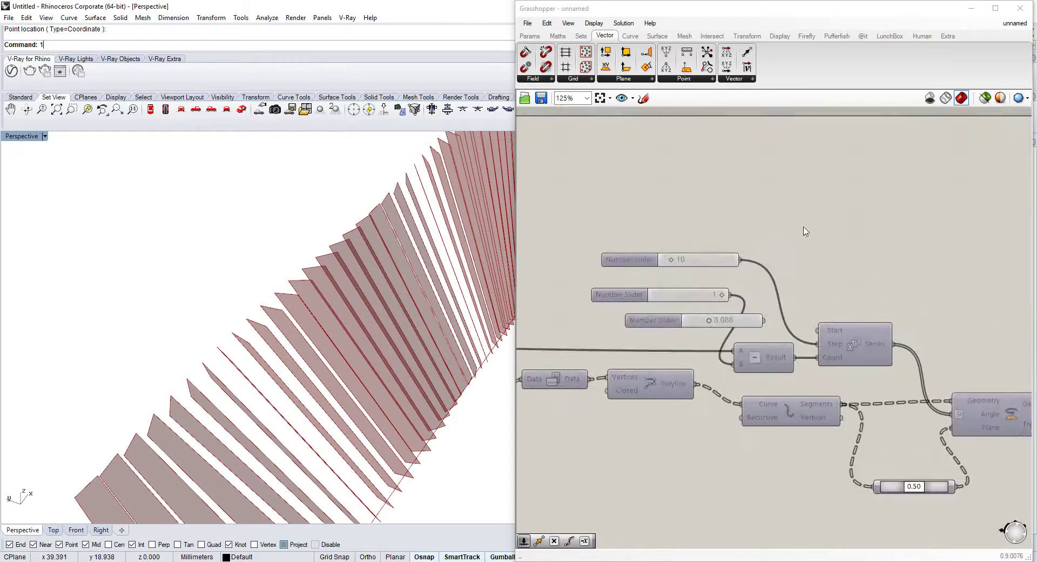
Set the Series step slider to 0 and check the panels in the Perspective viewport.
{"action": "scroll", "coordinate": [709, 248], "scroll_direction": "up", "scroll_amount": 1}
{"action": "left_click_drag", "start_coordinate": [663, 263], "coordinate": [649, 268]}
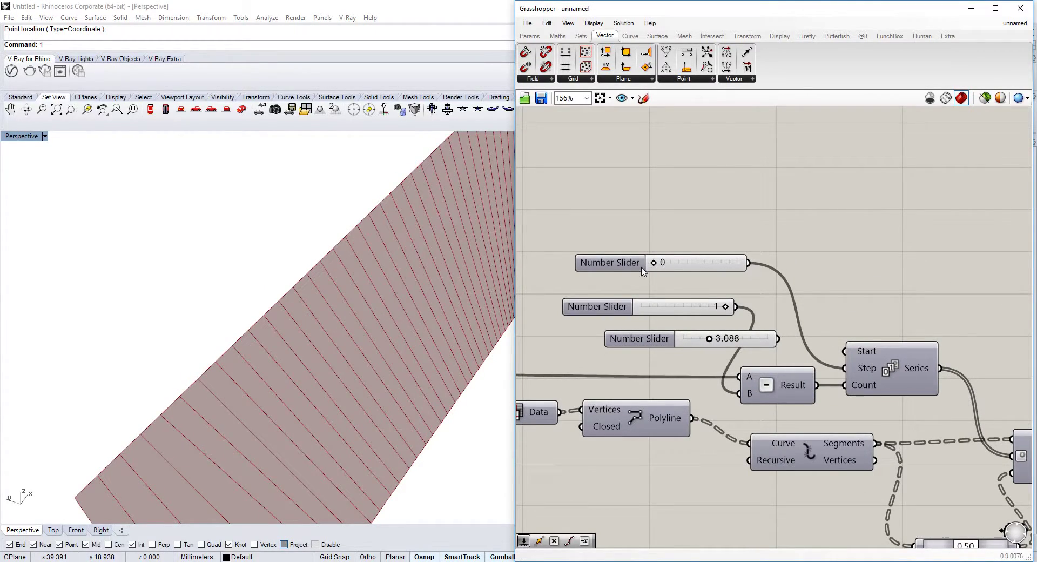
{"action": "right_click_drag", "start_coordinate": [504, 283], "coordinate": [478, 284]}
{"action": "scroll", "coordinate": [423, 280], "scroll_direction": "down", "scroll_amount": 4}
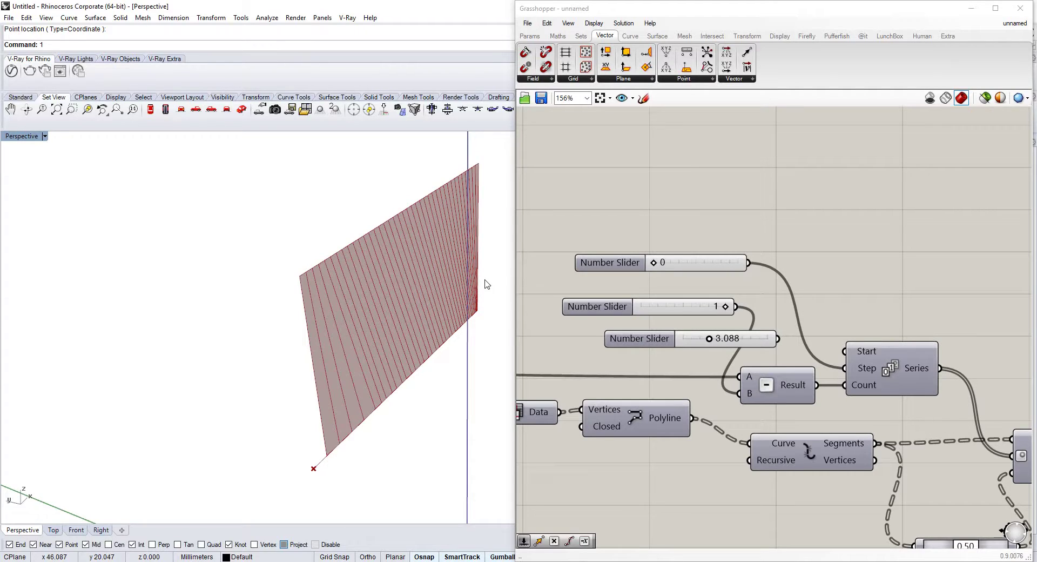
Start a new, empty Grasshopper document.
{"action": "left_click", "coordinate": [528, 23]}
{"action": "left_click", "coordinate": [545, 33]}
{"action": "scroll", "coordinate": [681, 238], "scroll_direction": "up", "scroll_amount": 3}
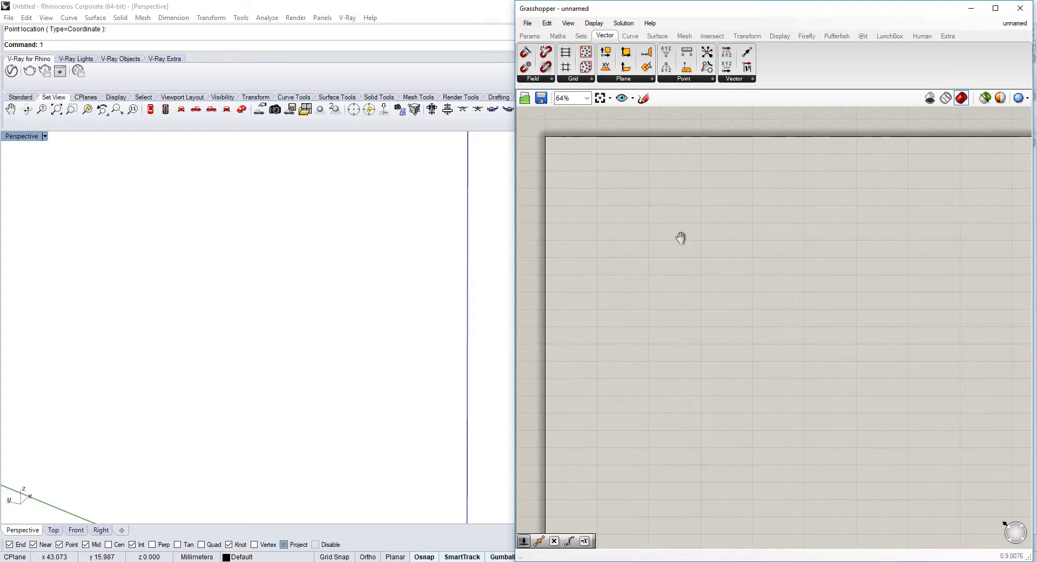
Sketch two roughly parallel black horizontal lines on the canvas, one above the other.
{"action": "left_click", "coordinate": [643, 98]}
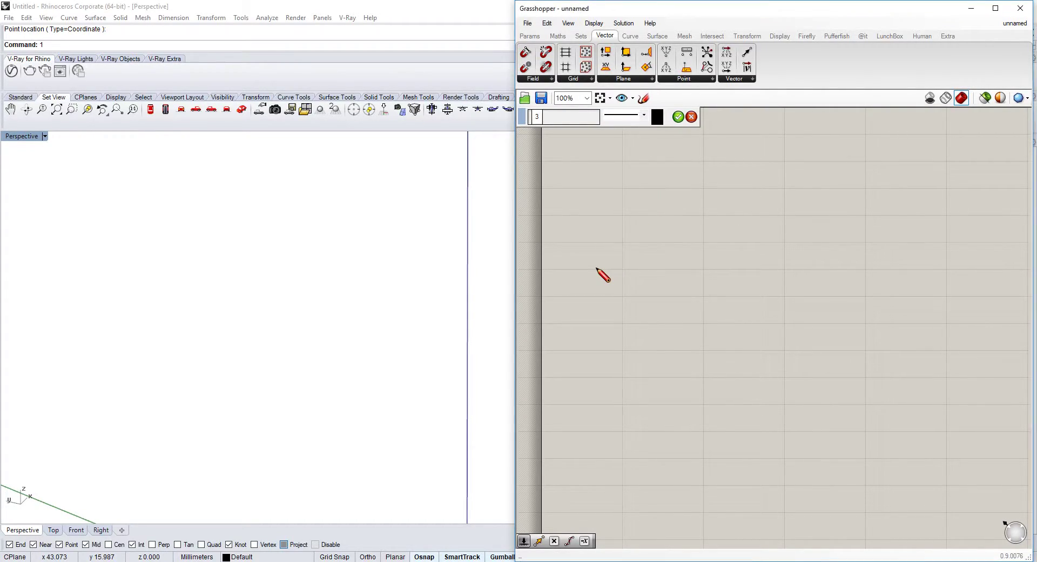
{"action": "left_click_drag", "start_coordinate": [595, 267], "coordinate": [784, 262]}
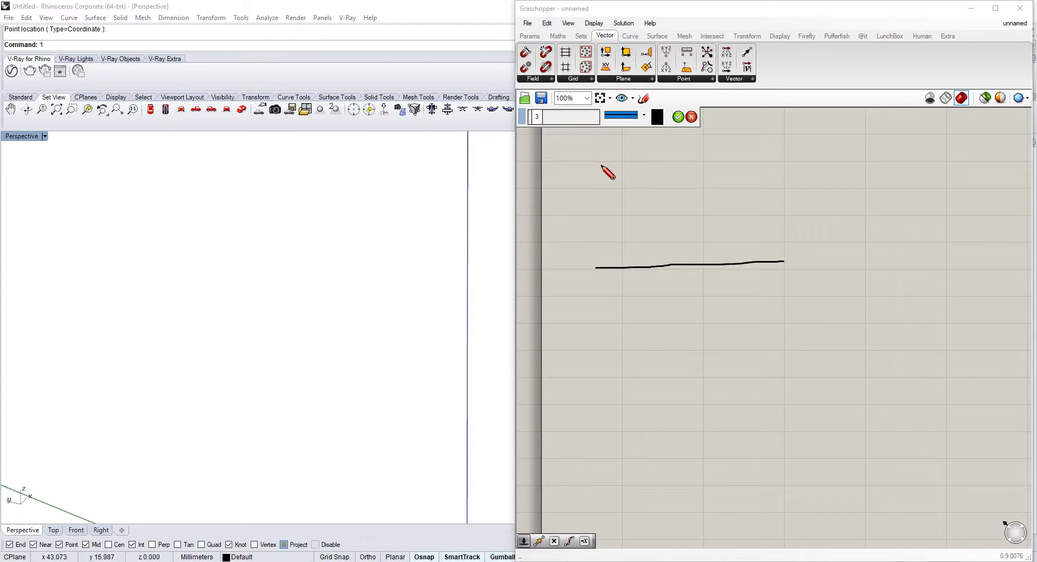
{"action": "left_click_drag", "start_coordinate": [639, 165], "coordinate": [777, 162]}
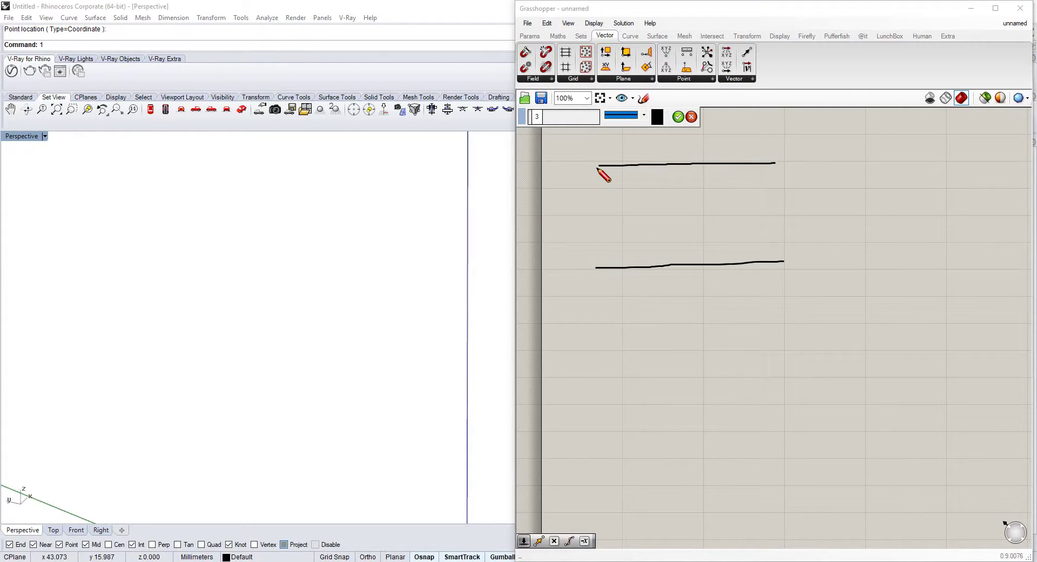
{"action": "left_click", "coordinate": [691, 119]}
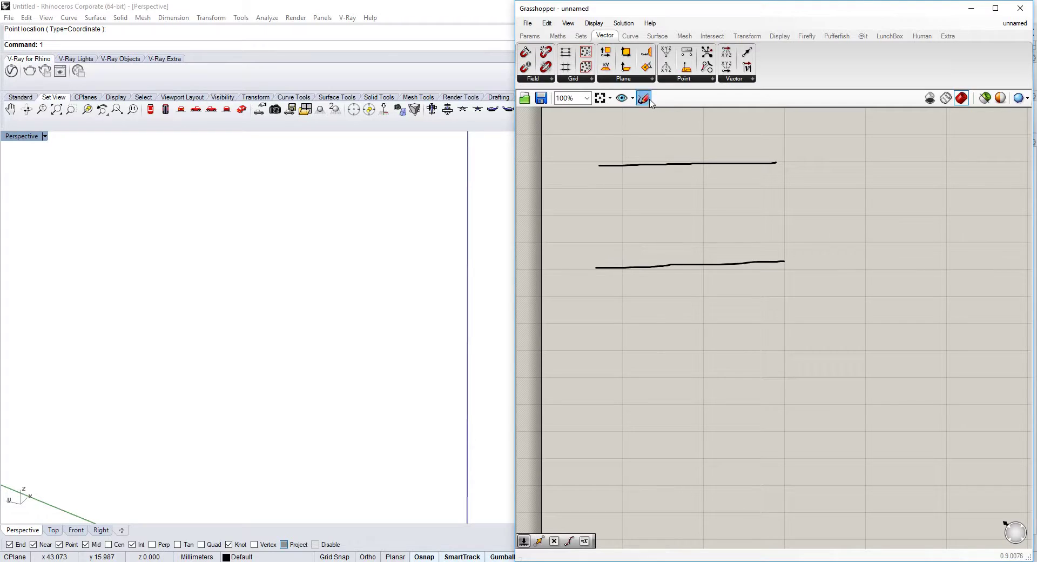
Set the sketch colour to dark red and draw five connecting lines between the two black lines.
{"action": "left_click", "coordinate": [645, 99]}
{"action": "left_click", "coordinate": [657, 117]}
{"action": "left_click", "coordinate": [670, 188]}
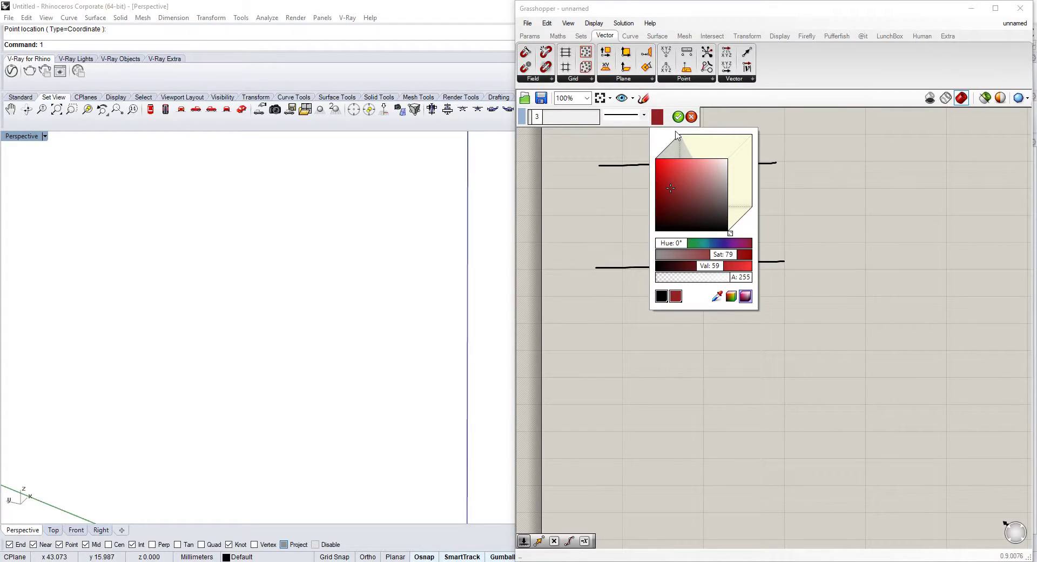
{"action": "left_click_drag", "start_coordinate": [605, 173], "coordinate": [605, 261]}
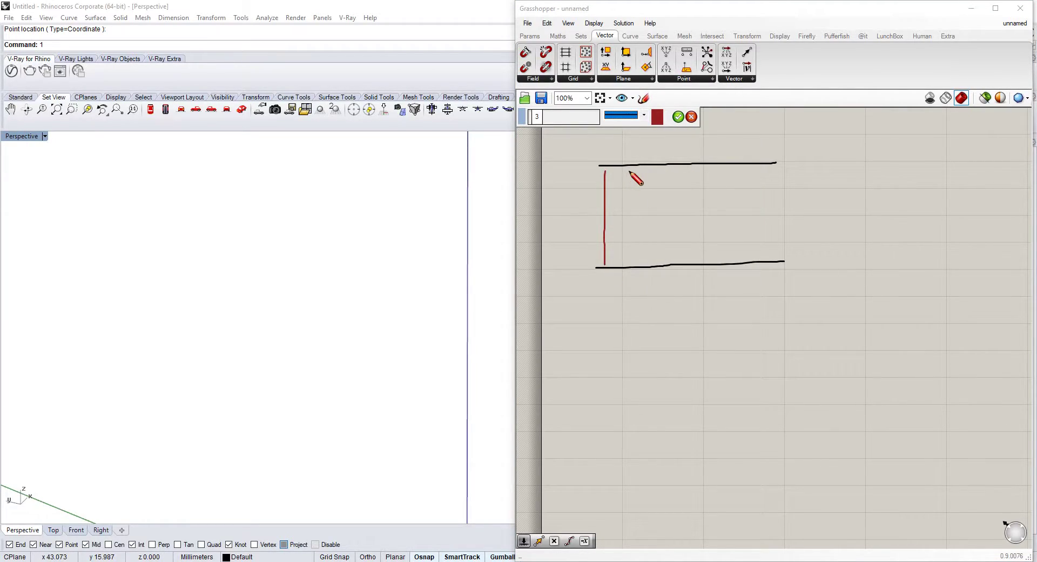
{"action": "left_click_drag", "start_coordinate": [635, 171], "coordinate": [640, 240]}
{"action": "left_click_drag", "start_coordinate": [680, 190], "coordinate": [700, 260]}
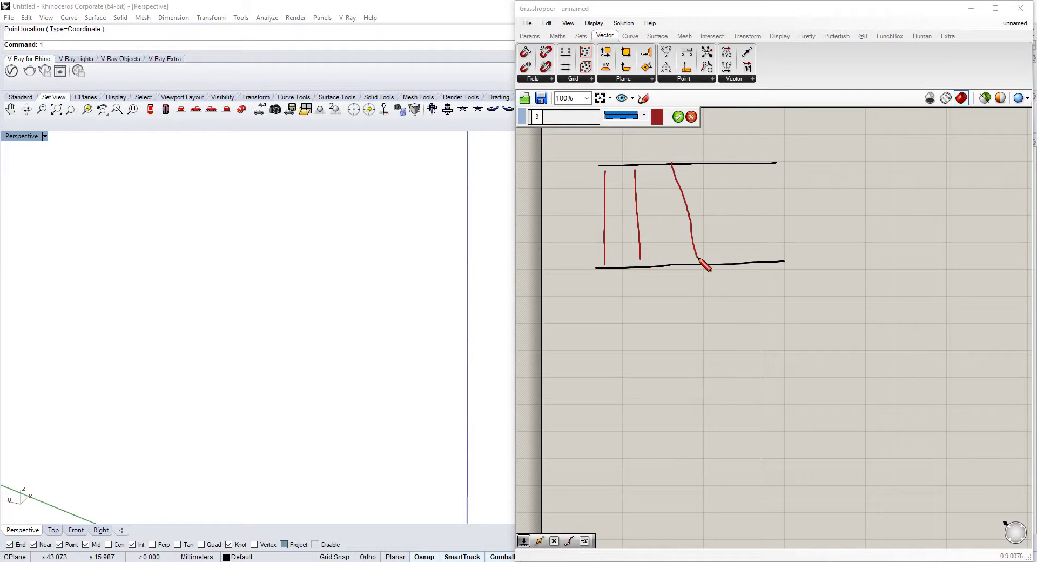
{"action": "left_click_drag", "start_coordinate": [724, 168], "coordinate": [768, 263]}
{"action": "left_click_drag", "start_coordinate": [769, 166], "coordinate": [778, 210]}
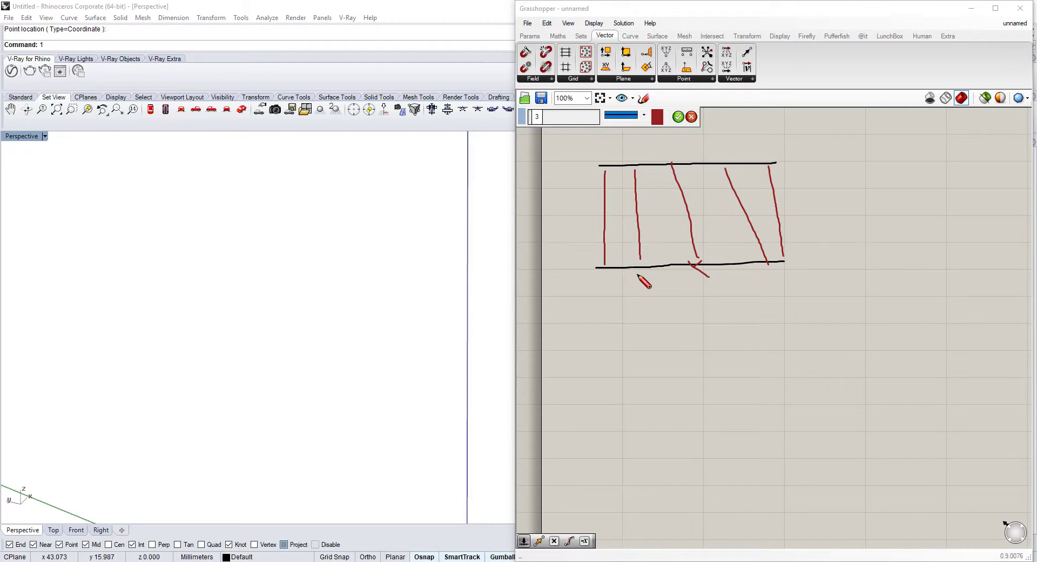
Mark the ends of the red connecting lines with small crosses along both black lines.
{"action": "left_click_drag", "start_coordinate": [617, 261], "coordinate": [678, 285]}
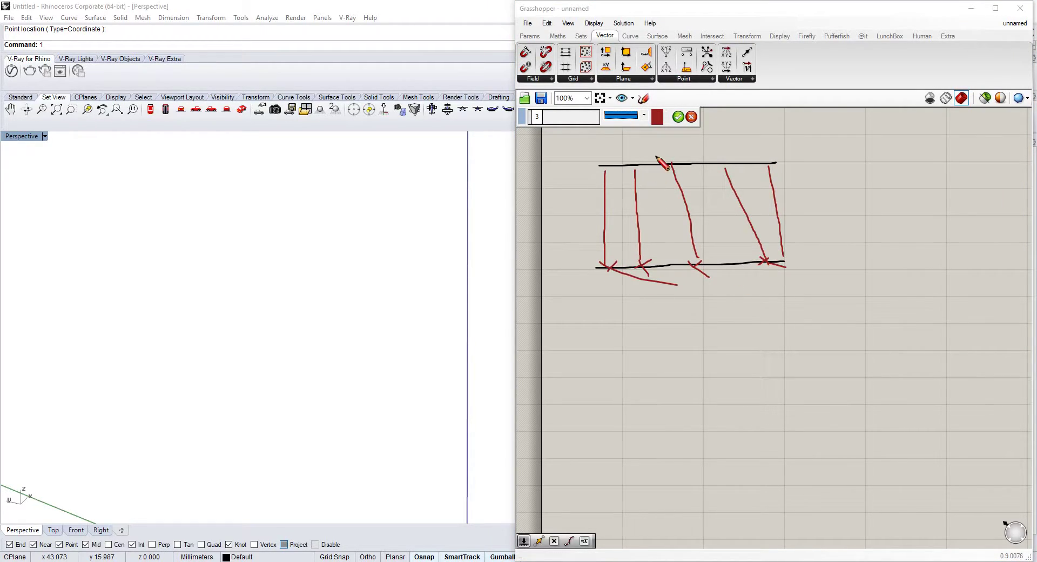
{"action": "left_click_drag", "start_coordinate": [601, 162], "coordinate": [640, 168]}
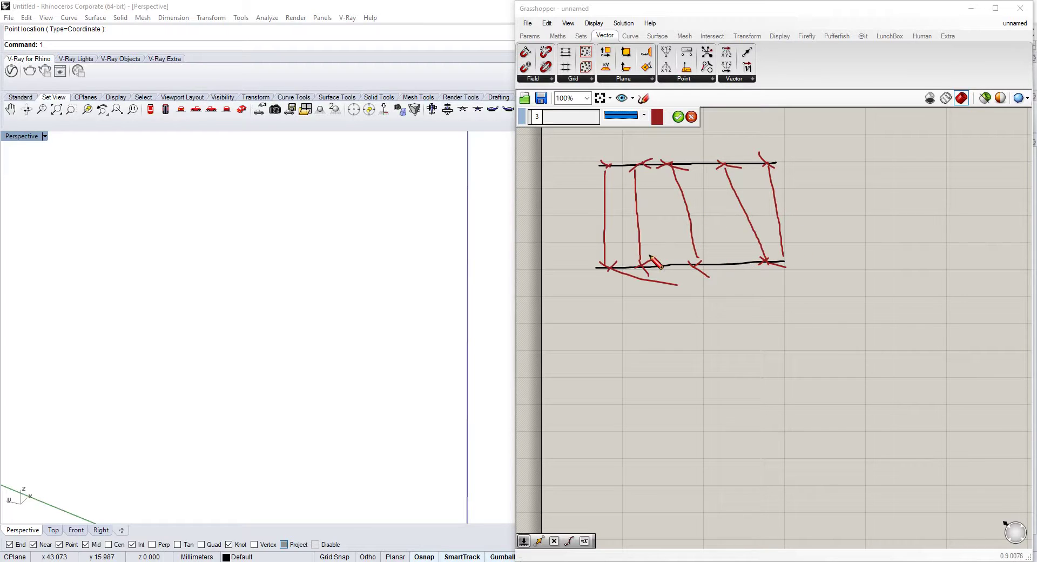
{"action": "left_click", "coordinate": [679, 117]}
Set the sketch colour to teal green and draw short horizontal strokes across the first two bays between the red lines.
{"action": "left_click", "coordinate": [644, 98]}
{"action": "left_click", "coordinate": [662, 116]}
{"action": "left_click", "coordinate": [702, 193]}
{"action": "left_click", "coordinate": [740, 220]}
{"action": "left_click", "coordinate": [740, 215]}
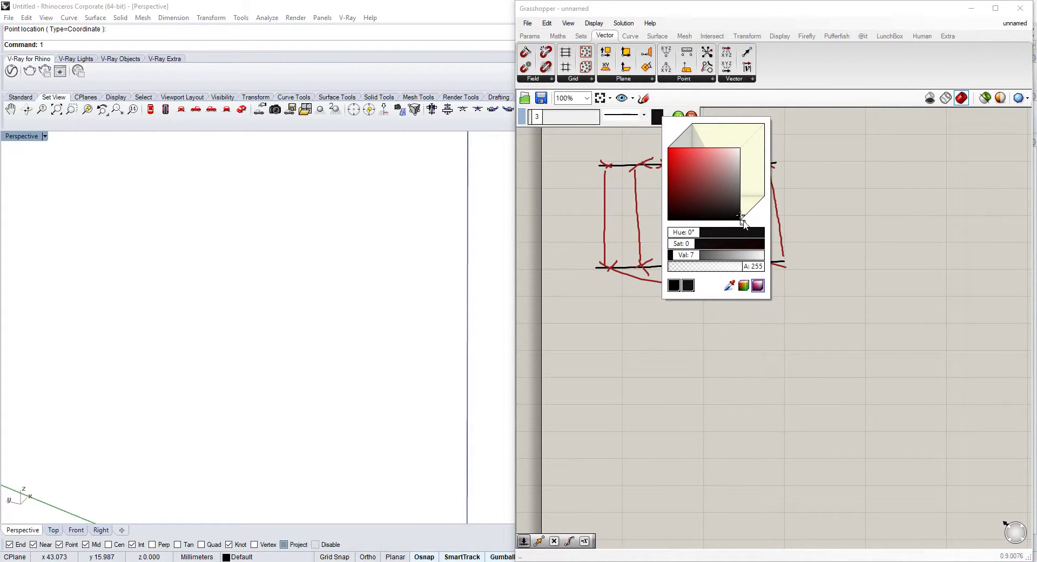
{"action": "left_click_drag", "start_coordinate": [743, 221], "coordinate": [754, 210]}
{"action": "left_click_drag", "start_coordinate": [706, 166], "coordinate": [697, 160]}
{"action": "left_click", "coordinate": [607, 185]}
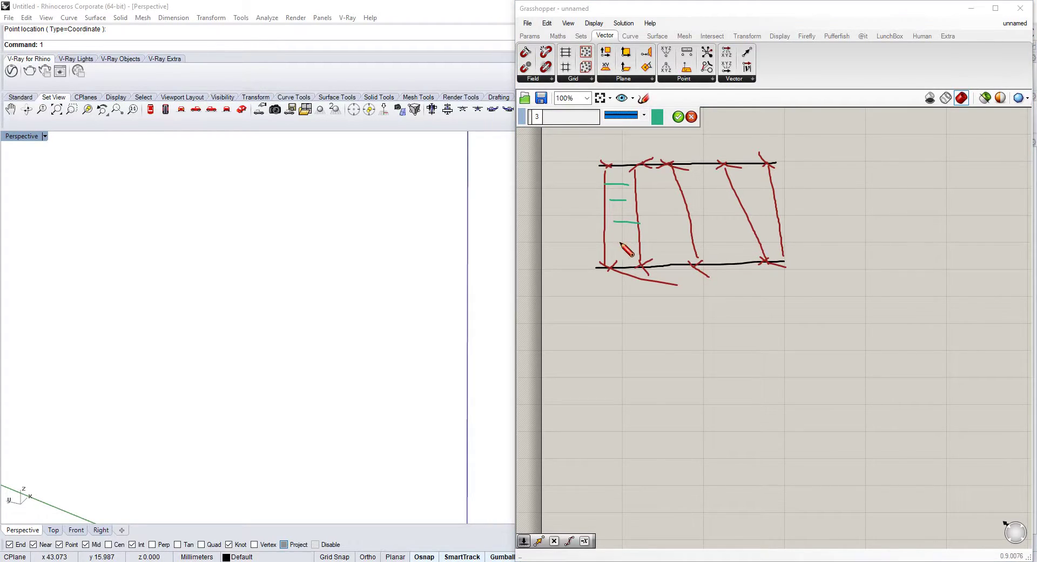
{"action": "mouse_move", "coordinate": [639, 188]}
{"action": "left_mouse_down"}
{"action": "mouse_move", "coordinate": [680, 188]}
{"action": "mouse_move", "coordinate": [668, 183]}
{"action": "left_mouse_up"}
Examine the freehand sketch of the two divided lines and the bays between them.
{"action": "scroll", "coordinate": [668, 189], "scroll_direction": "up", "scroll_amount": 2}
{"action": "right_click", "coordinate": [681, 210]}
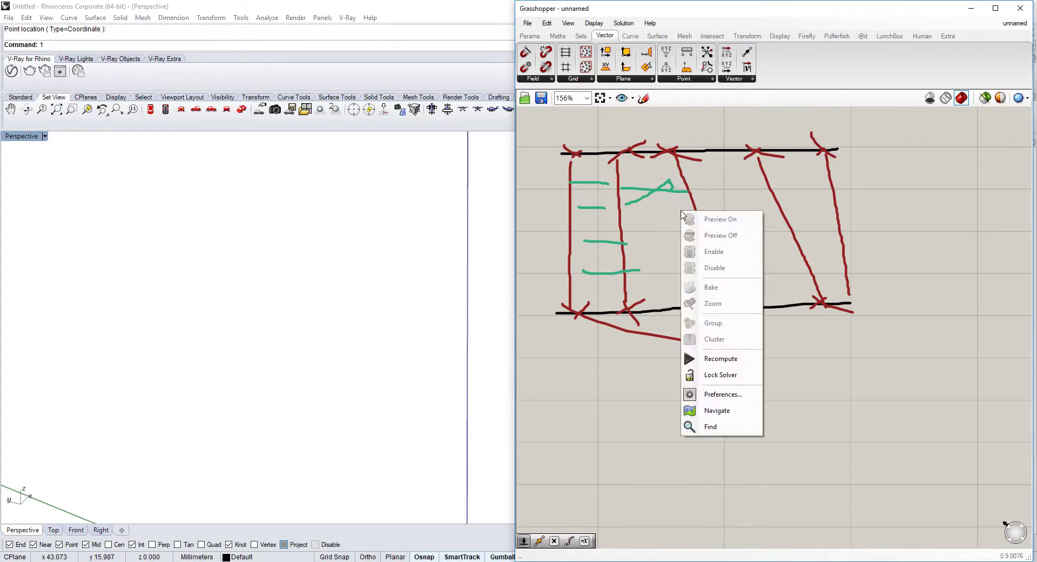
{"action": "left_click", "coordinate": [659, 189]}
{"action": "right_click_drag", "start_coordinate": [679, 216], "coordinate": [704, 226]}
{"action": "left_click", "coordinate": [706, 229]}
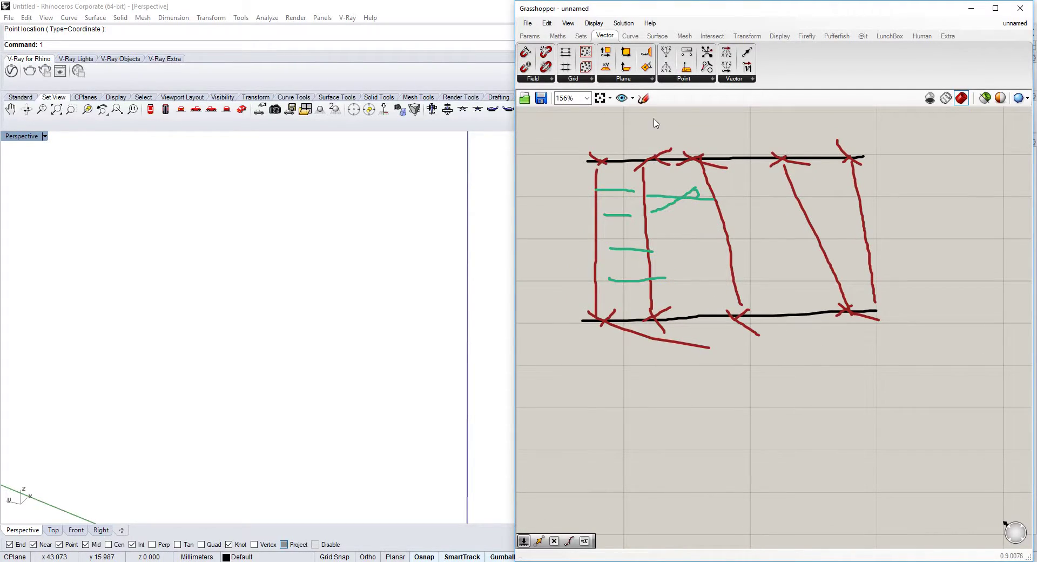
{"action": "scroll", "coordinate": [685, 205], "scroll_direction": "up", "scroll_amount": 2}
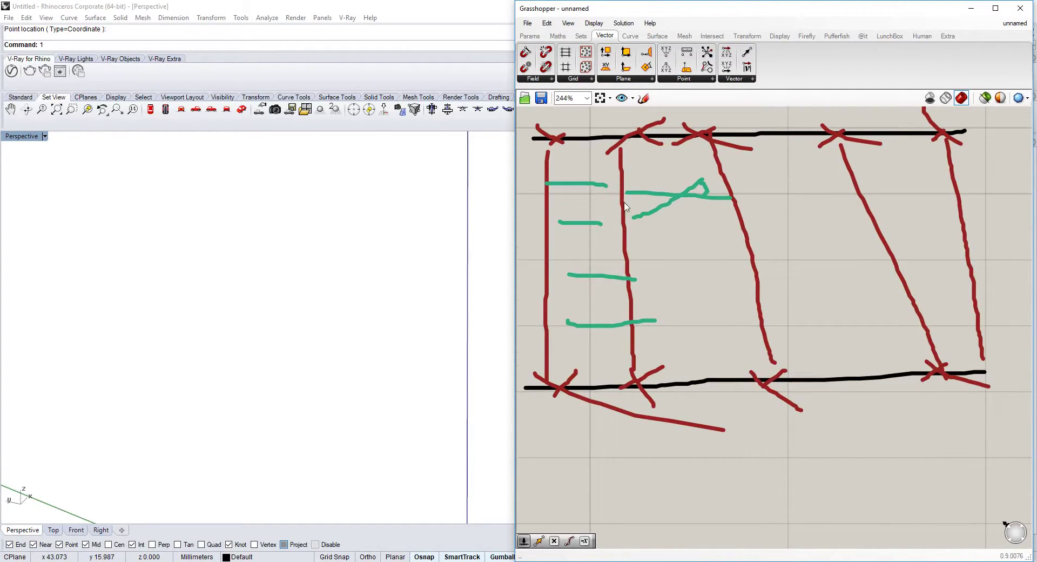
{"action": "scroll", "coordinate": [637, 216], "scroll_direction": "down", "scroll_amount": 2}
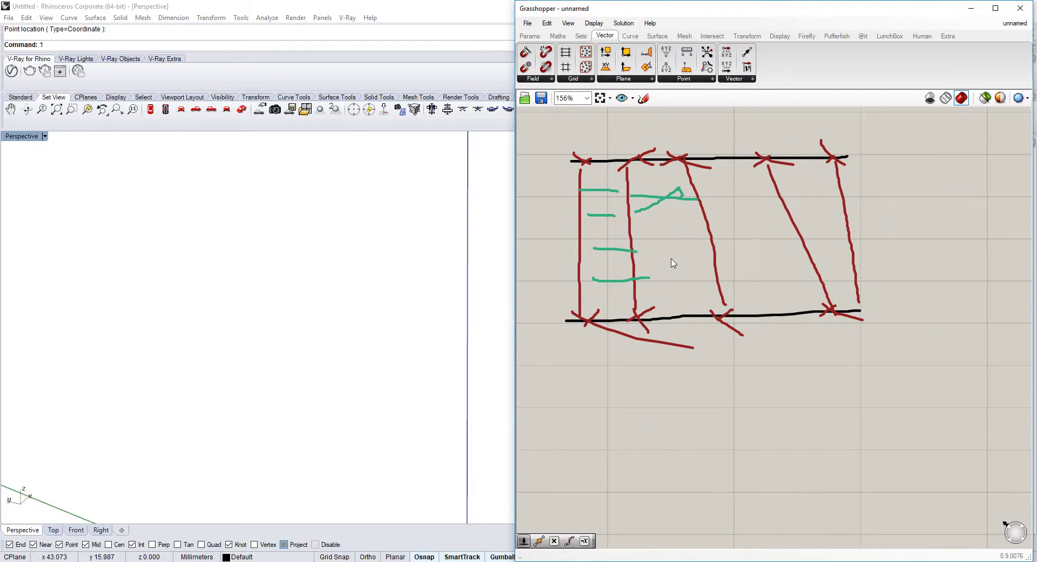
Add a Point parameter to the empty canvas area below the sketch.
{"action": "scroll", "coordinate": [671, 260], "scroll_direction": "down", "scroll_amount": 2}
{"action": "right_click_drag", "start_coordinate": [671, 260], "coordinate": [737, 183]}
{"action": "scroll", "coordinate": [758, 232], "scroll_direction": "down", "scroll_amount": 1}
{"action": "mouse_move", "coordinate": [759, 232]}
{"action": "right_mouse_down"}
{"action": "mouse_move", "coordinate": [726, 185]}
{"action": "mouse_move", "coordinate": [737, 191]}
{"action": "right_mouse_up"}
{"action": "scroll", "coordinate": [726, 185], "scroll_direction": "up", "scroll_amount": 3}
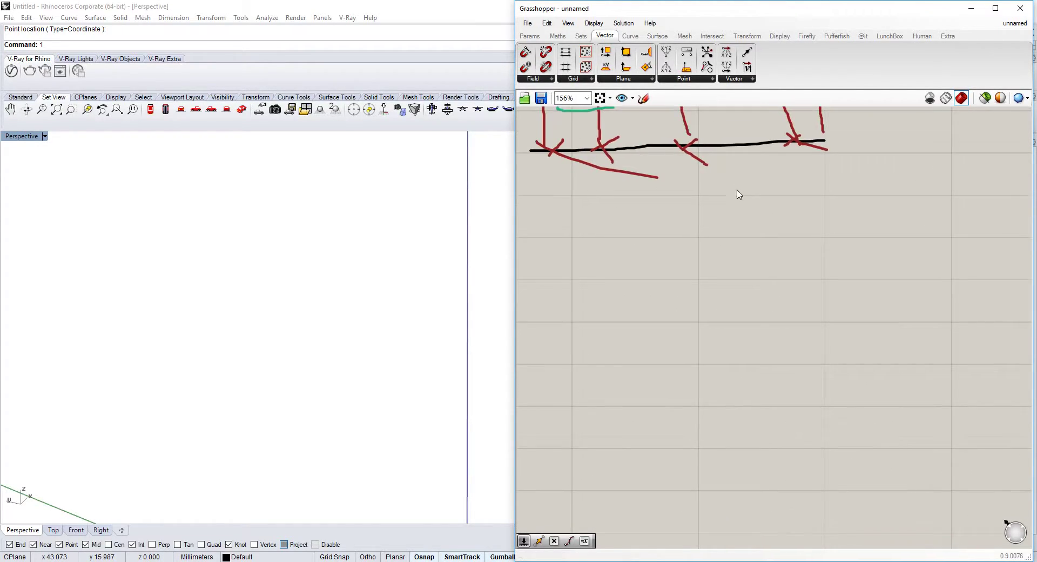
{"action": "scroll", "coordinate": [738, 194], "scroll_direction": "down", "scroll_amount": 1}
{"action": "right_click_drag", "start_coordinate": [352, 276], "coordinate": [319, 264]}
{"action": "double_click", "coordinate": [708, 241]}
{"action": "type", "text": "point"}
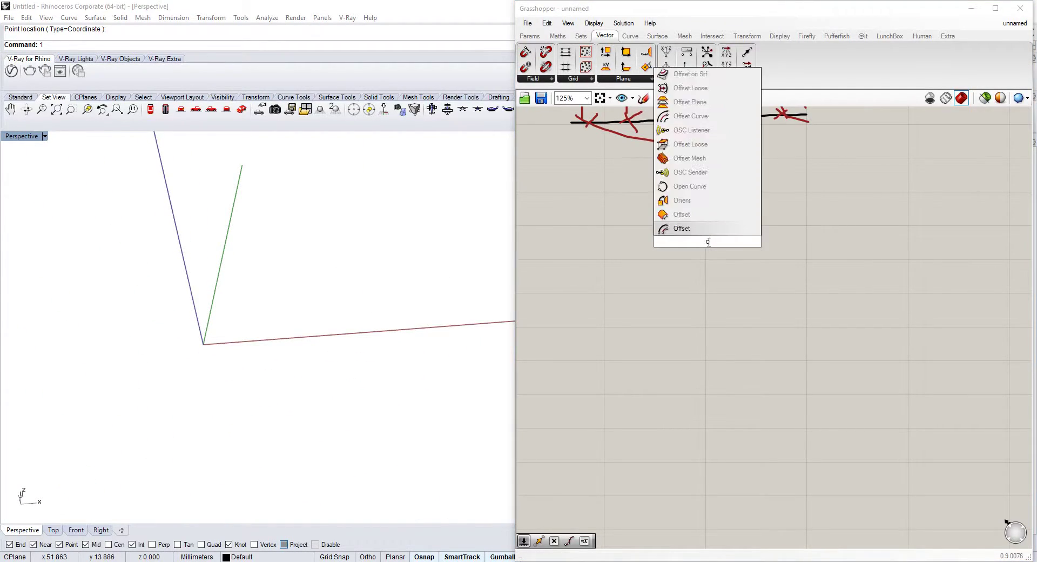
{"action": "key", "text": "Return"}
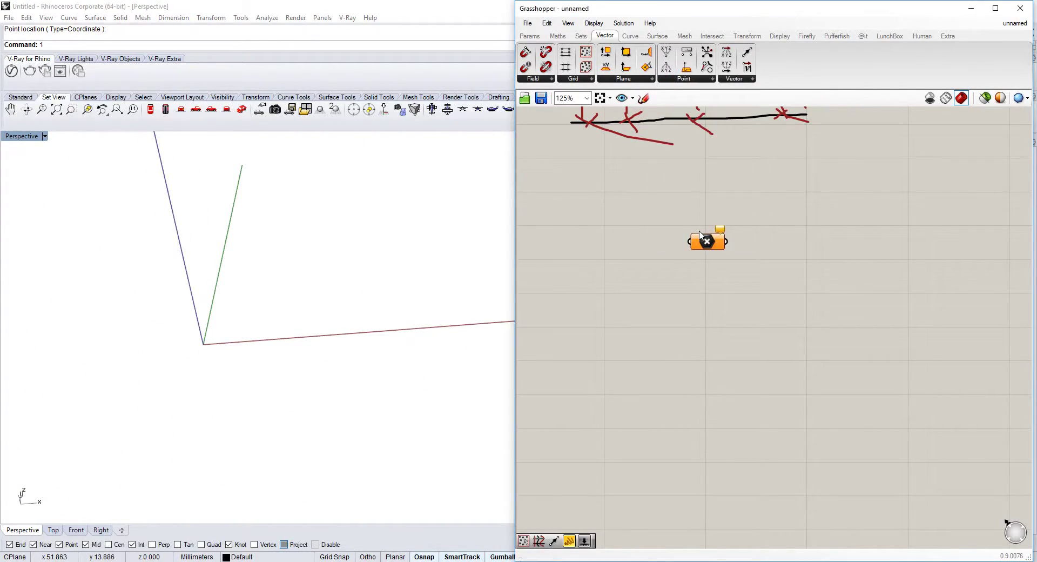
Assign one point to the Point parameter by picking a location in the Perspective viewport.
{"action": "right_click", "coordinate": [702, 240]}
{"action": "left_click", "coordinate": [746, 409]}
{"action": "left_click", "coordinate": [260, 262]}
Add a Line SDL component beside the Point parameter and connect the point to its Start input.
{"action": "double_click", "coordinate": [868, 263]}
{"action": "type", "text": "line sdl"}
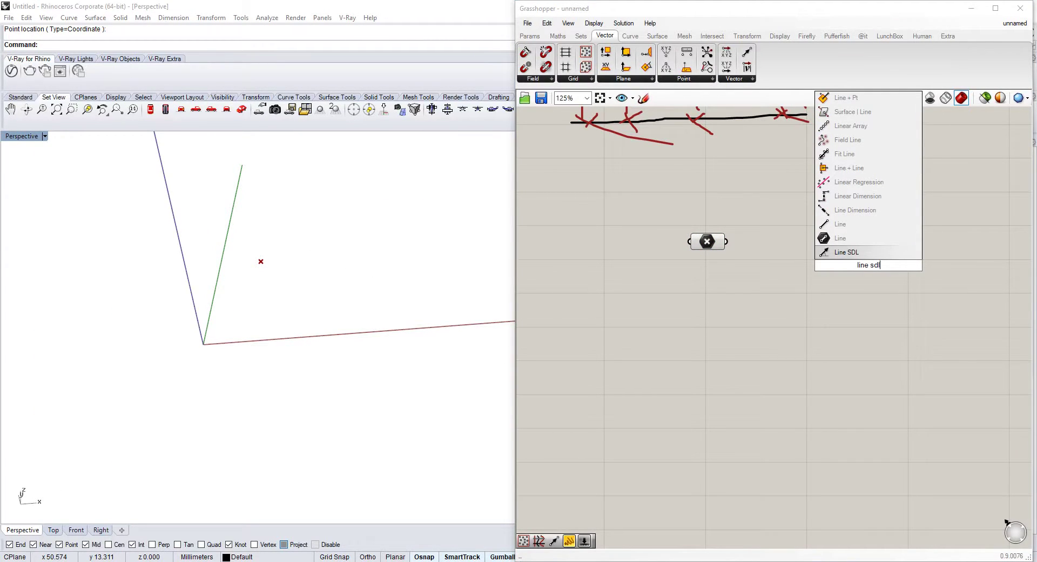
{"action": "key", "text": "Return"}
{"action": "left_click_drag", "start_coordinate": [725, 242], "coordinate": [829, 250]}
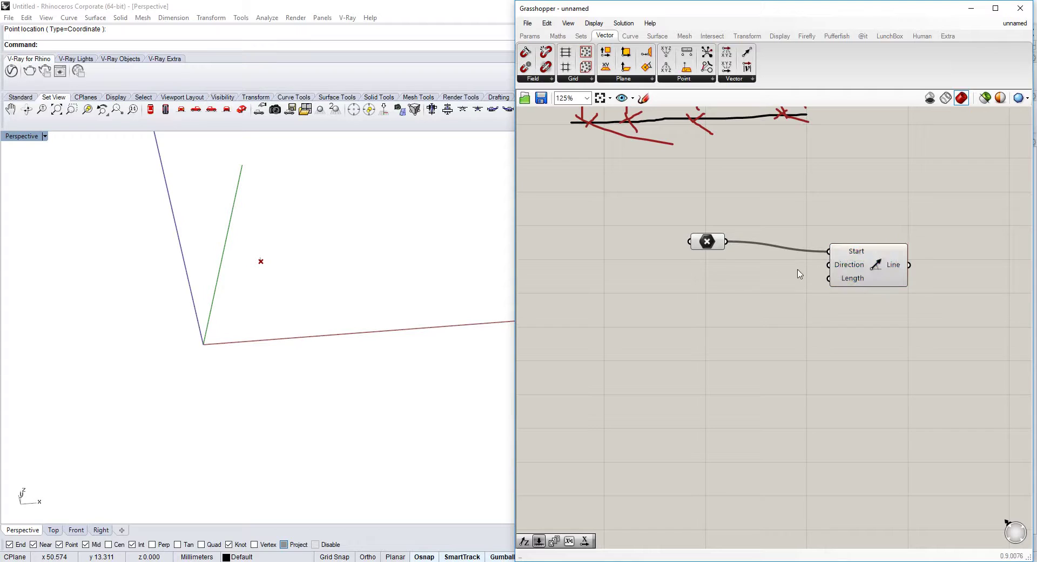
Add a Unit X vector component below the Point parameter.
{"action": "double_click", "coordinate": [710, 295]}
{"action": "type", "text": "x"}
{"action": "left_click", "coordinate": [753, 255]}
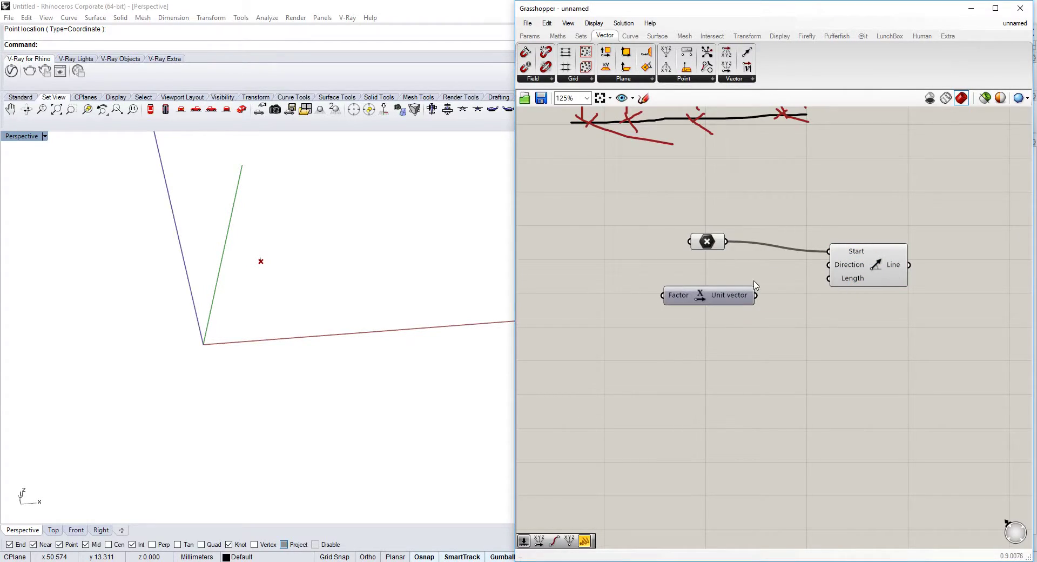
Connect the Unit X vector to the Direction input of the Line SDL component.
{"action": "left_click_drag", "start_coordinate": [755, 295], "coordinate": [829, 264]}
{"action": "left_click_drag", "start_coordinate": [728, 296], "coordinate": [717, 292]}
{"action": "double_click", "coordinate": [697, 333]}
{"action": "type", "text": "1"}
{"action": "left_click", "coordinate": [737, 313]}
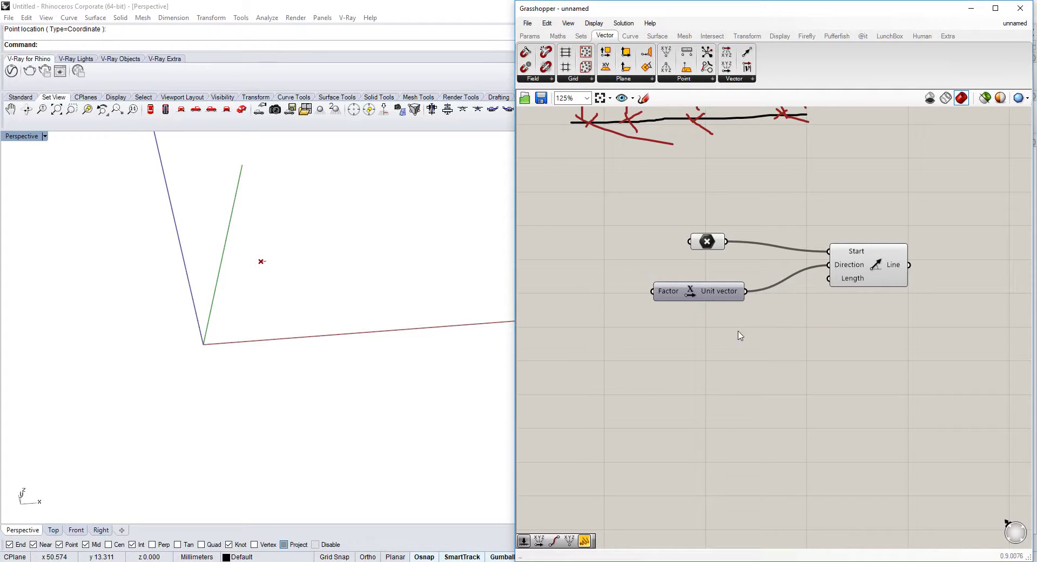
Add a number slider below the Unit X vector, connect it to the line's Length input, and set it to 24.
{"action": "double_click", "coordinate": [705, 335]}
{"action": "type", "text": "111"}
{"action": "key", "text": "Return"}
{"action": "left_click_drag", "start_coordinate": [773, 334], "coordinate": [829, 278]}
{"action": "scroll", "coordinate": [770, 272], "scroll_direction": "up", "scroll_amount": 1}
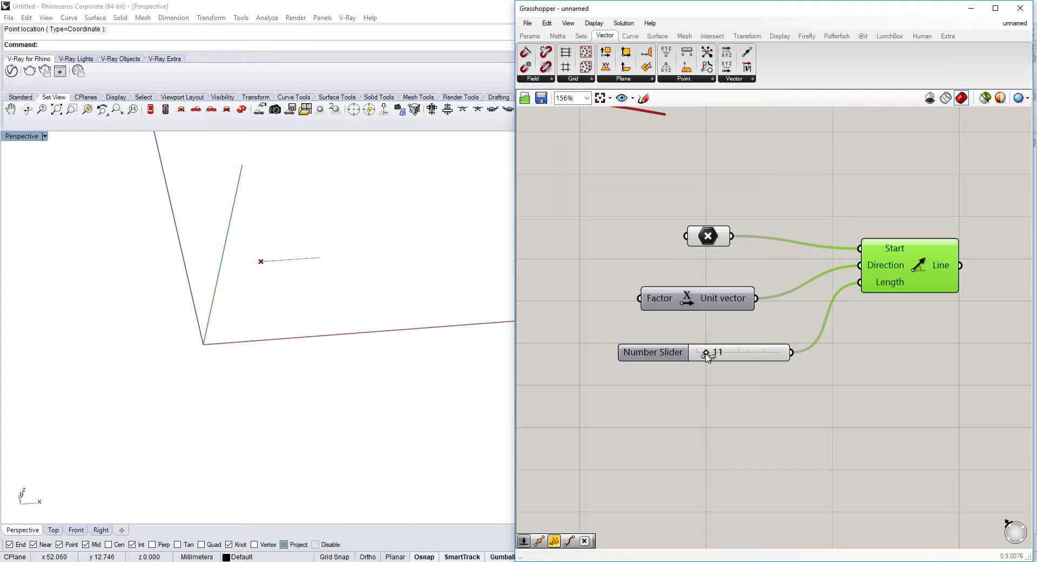
{"action": "left_click_drag", "start_coordinate": [706, 355], "coordinate": [716, 353]}
{"action": "scroll", "coordinate": [675, 324], "scroll_direction": "down", "scroll_amount": 4}
{"action": "scroll", "coordinate": [787, 310], "scroll_direction": "up", "scroll_amount": 3}
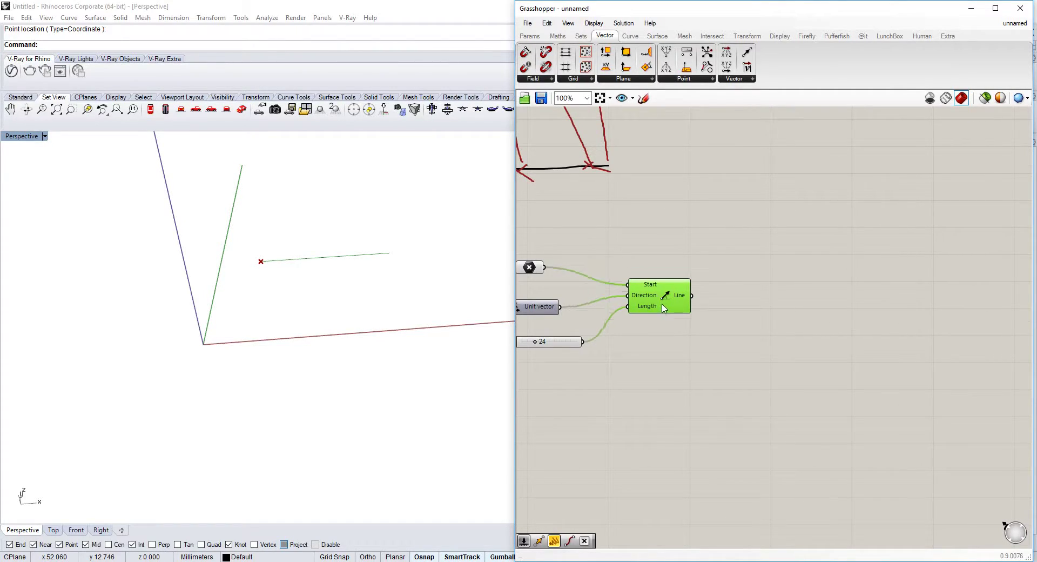
Add a Move component on the empty canvas beyond the Line SDL component.
{"action": "left_click_drag", "start_coordinate": [662, 305], "coordinate": [663, 308]}
{"action": "scroll", "coordinate": [724, 324], "scroll_direction": "up", "scroll_amount": 2}
{"action": "right_click_drag", "start_coordinate": [810, 321], "coordinate": [745, 287]}
{"action": "double_click", "coordinate": [744, 287]}
{"action": "key", "text": "Escape"}
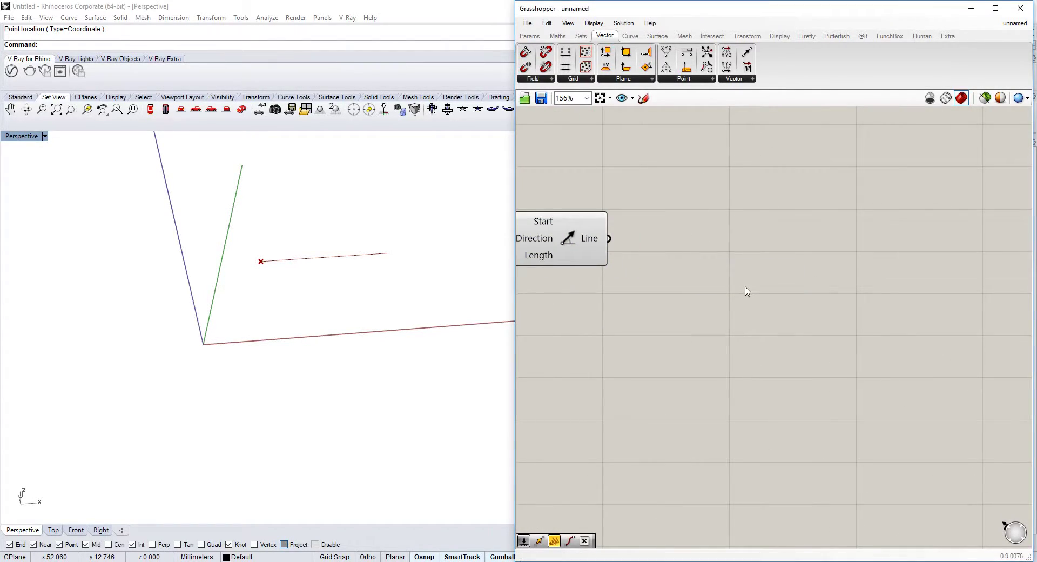
{"action": "right_click_drag", "start_coordinate": [690, 322], "coordinate": [732, 303]}
{"action": "double_click", "coordinate": [728, 379]}
{"action": "type", "text": "move"}
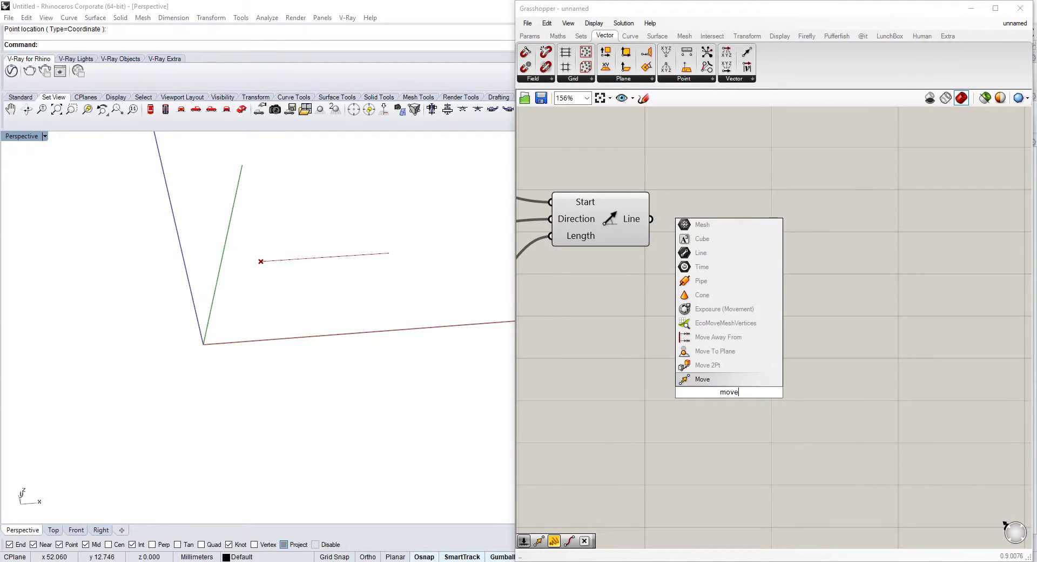
{"action": "key", "text": "Return"}
Add a Unit Z vector near the Move component and connect a copy of the line-length slider to its Factor input.
{"action": "right_click_drag", "start_coordinate": [627, 420], "coordinate": [798, 362]}
{"action": "double_click", "coordinate": [639, 389]}
{"action": "type", "text": "z"}
{"action": "left_click", "coordinate": [642, 377]}
{"action": "left_click", "coordinate": [675, 217]}
{"action": "key", "text": "ctrl+c"}
{"action": "key", "text": "ctrl+v"}
{"action": "left_click_drag", "start_coordinate": [683, 252], "coordinate": [697, 377]}
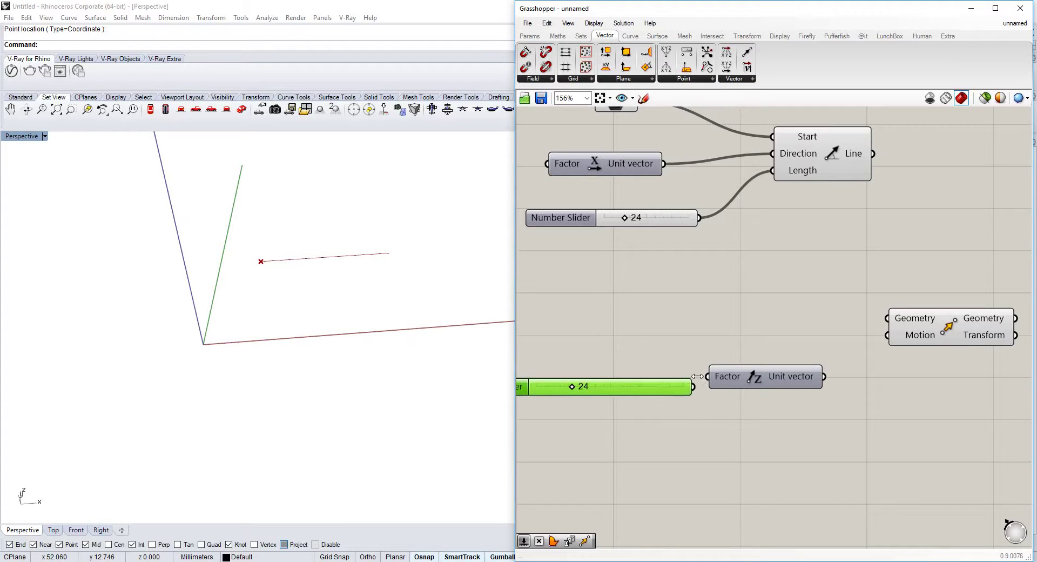
Connect the Unit Z vector to the Move component's Motion input and the line to its Geometry input.
{"action": "left_click_drag", "start_coordinate": [824, 376], "coordinate": [863, 160]}
{"action": "scroll", "coordinate": [863, 160], "scroll_direction": "down", "scroll_amount": 5}
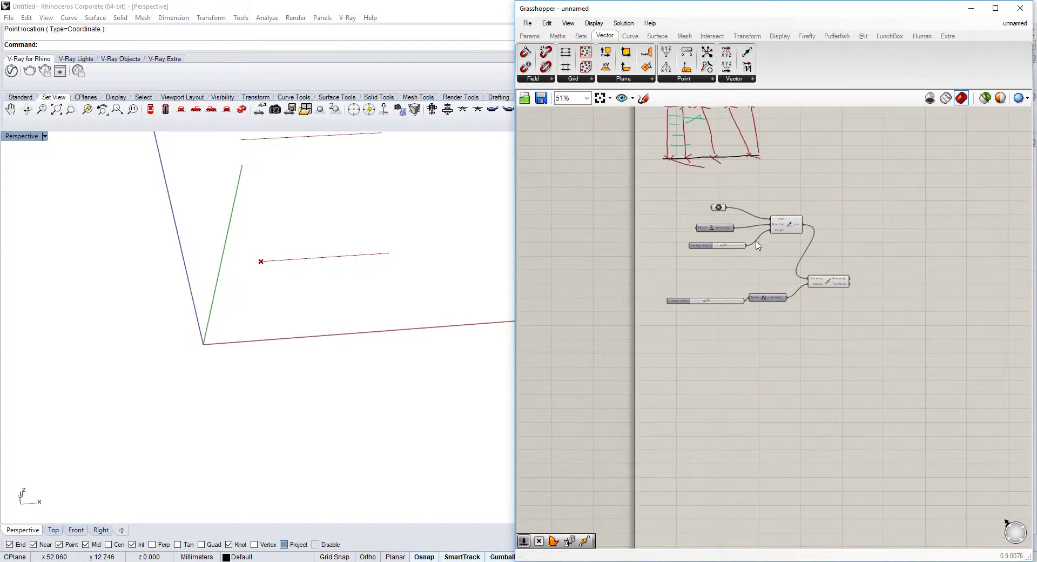
{"action": "right_click_drag", "start_coordinate": [814, 295], "coordinate": [687, 231]}
{"action": "scroll", "coordinate": [776, 318], "scroll_direction": "up", "scroll_amount": 2}
Space the Move component farther from its inputs and set the line's length slider to 45.
{"action": "left_click_drag", "start_coordinate": [732, 312], "coordinate": [845, 301]}
{"action": "right_click_drag", "start_coordinate": [671, 300], "coordinate": [797, 300]}
{"action": "left_click_drag", "start_coordinate": [645, 238], "coordinate": [653, 238]}
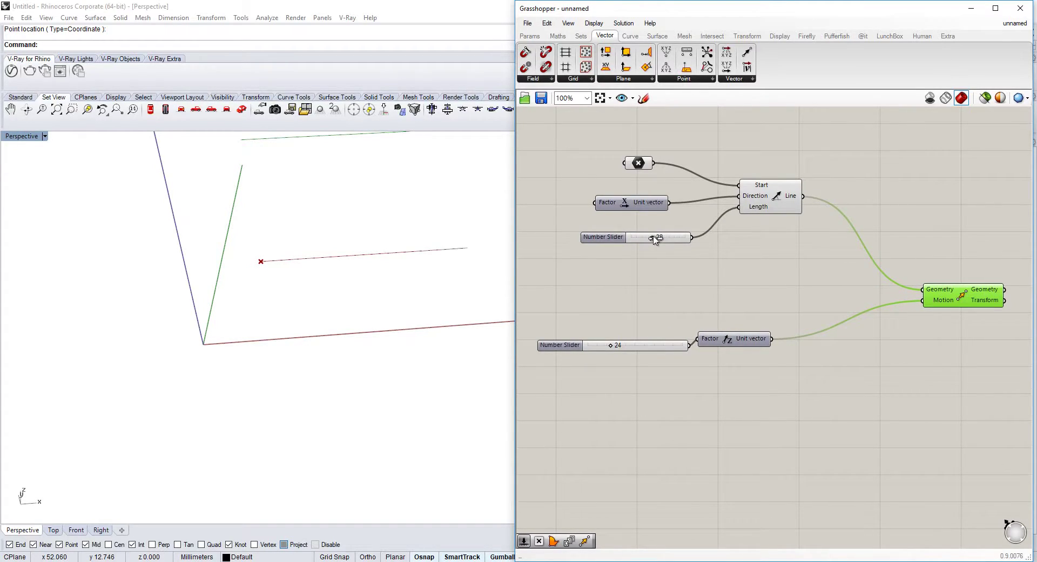
{"action": "scroll", "coordinate": [378, 259], "scroll_direction": "down", "scroll_amount": 3}
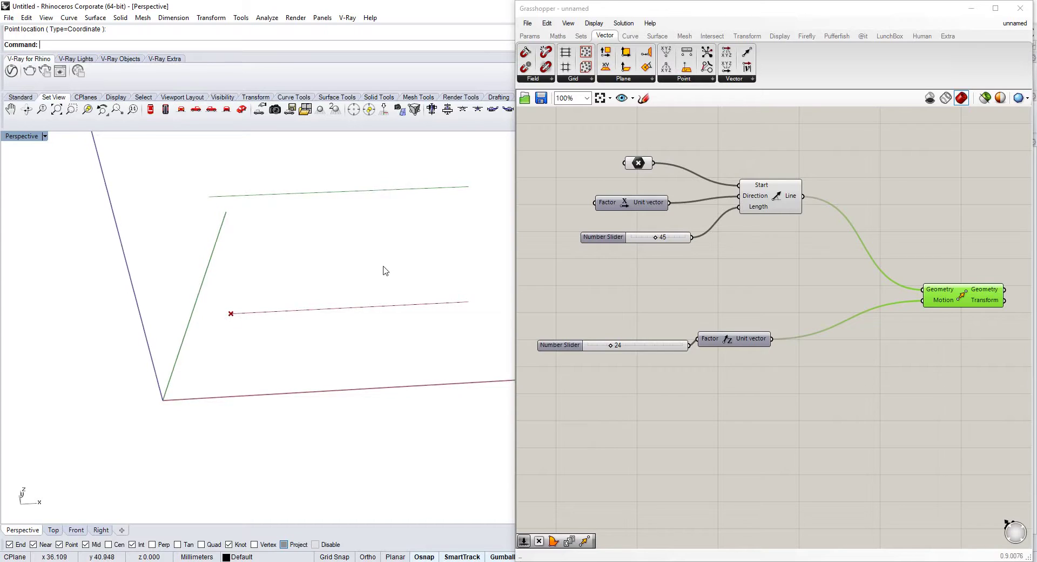
{"action": "right_click_drag", "start_coordinate": [996, 300], "coordinate": [852, 279]}
{"action": "scroll", "coordinate": [853, 279], "scroll_direction": "up", "scroll_amount": 2}
{"action": "right_click_drag", "start_coordinate": [932, 299], "coordinate": [804, 305]}
{"action": "scroll", "coordinate": [776, 283], "scroll_direction": "down", "scroll_amount": 3}
{"action": "double_click", "coordinate": [805, 307]}
{"action": "type", "text": "divi"}
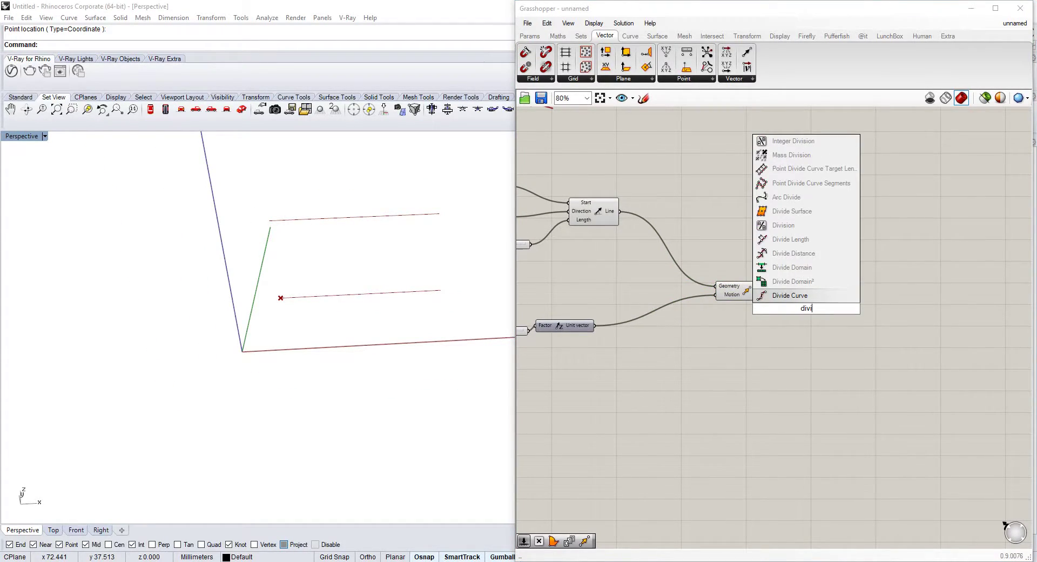
{"action": "key", "text": "Escape"}
Add a Shatter component above the Move component.
{"action": "double_click", "coordinate": [738, 180]}
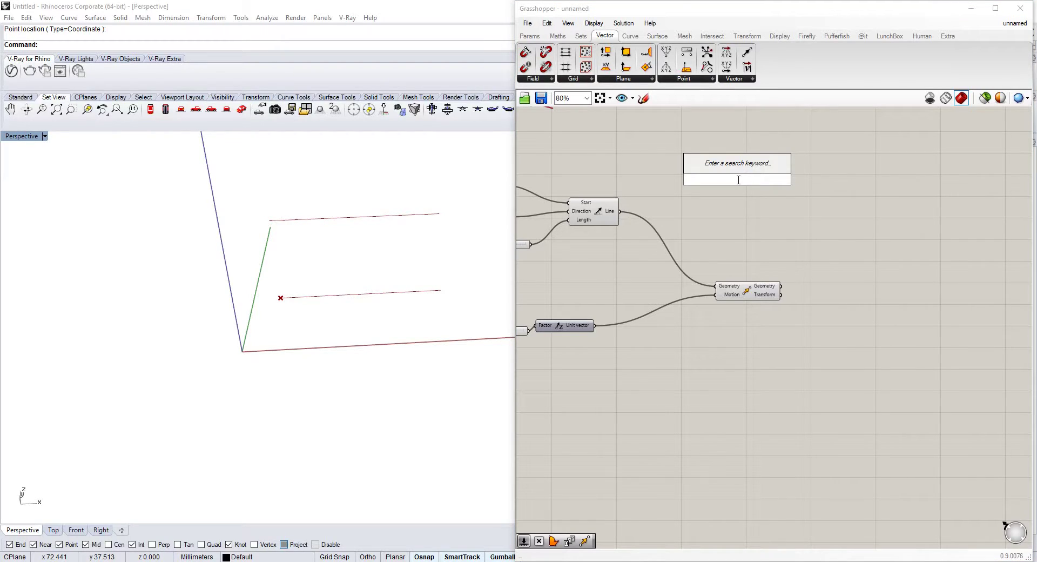
{"action": "type", "text": "shatter"}
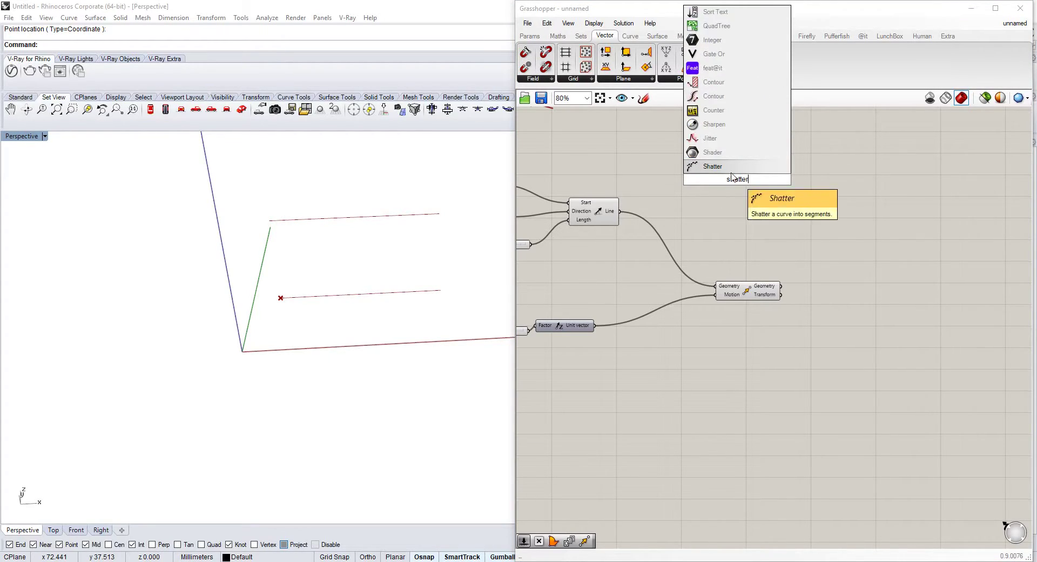
{"action": "key", "text": "Return"}
{"action": "scroll", "coordinate": [733, 180], "scroll_direction": "up", "scroll_amount": 1}
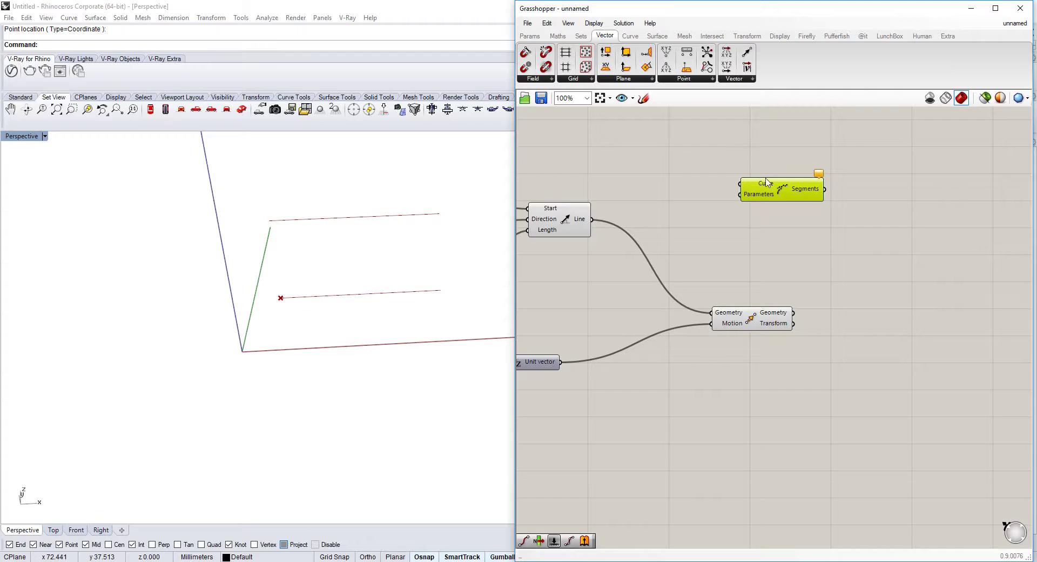
Add a Range component above the Line SDL component and connect the line to its Domain input.
{"action": "right_click_drag", "start_coordinate": [673, 190], "coordinate": [835, 281]}
{"action": "double_click", "coordinate": [624, 226]}
{"action": "type", "text": "range"}
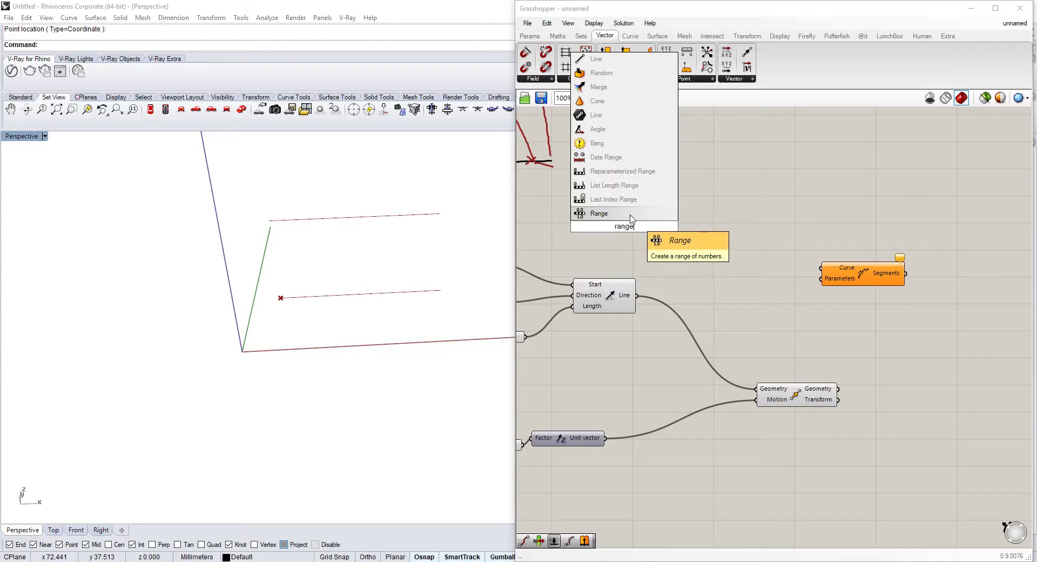
{"action": "left_click", "coordinate": [629, 214]}
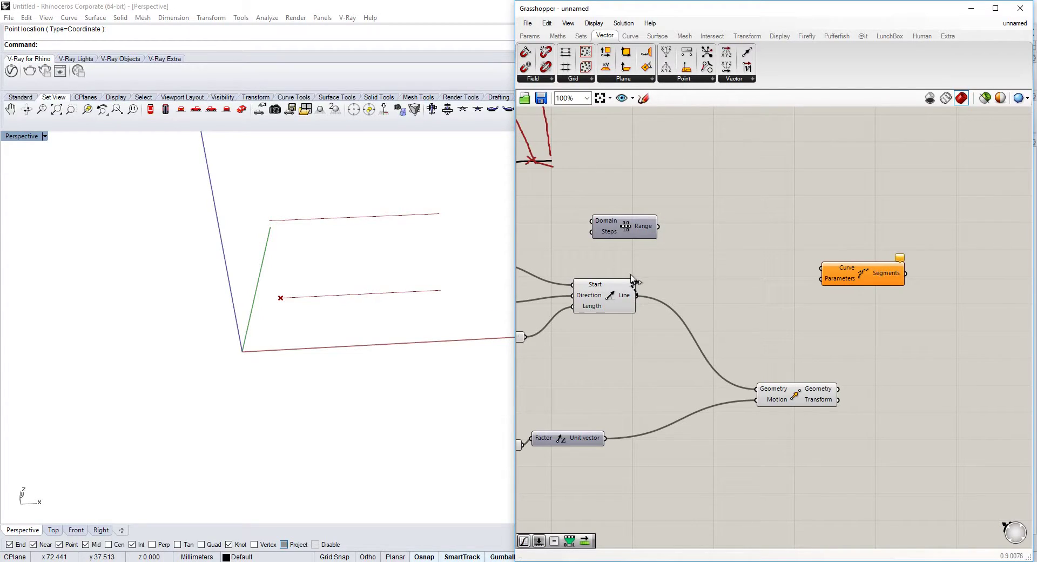
{"action": "left_click_drag", "start_coordinate": [631, 274], "coordinate": [680, 226]}
Add a number slider set to 11 for the Range's Steps input and move Shatter farther away to make room.
{"action": "double_click", "coordinate": [582, 224]}
{"action": "type", "text": "11"}
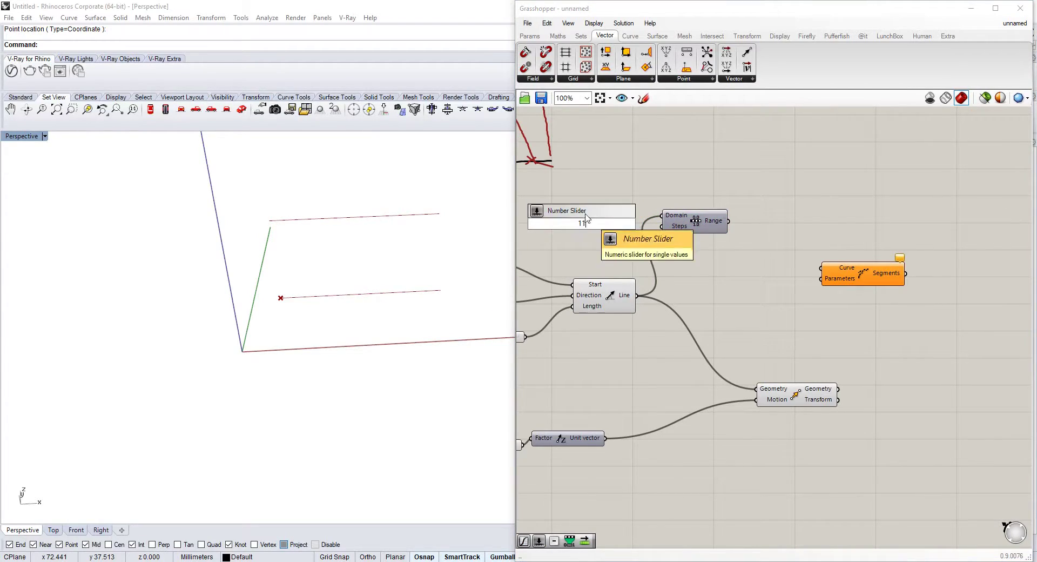
{"action": "key", "text": "Return"}
{"action": "scroll", "coordinate": [691, 221], "scroll_direction": "up", "scroll_amount": 1}
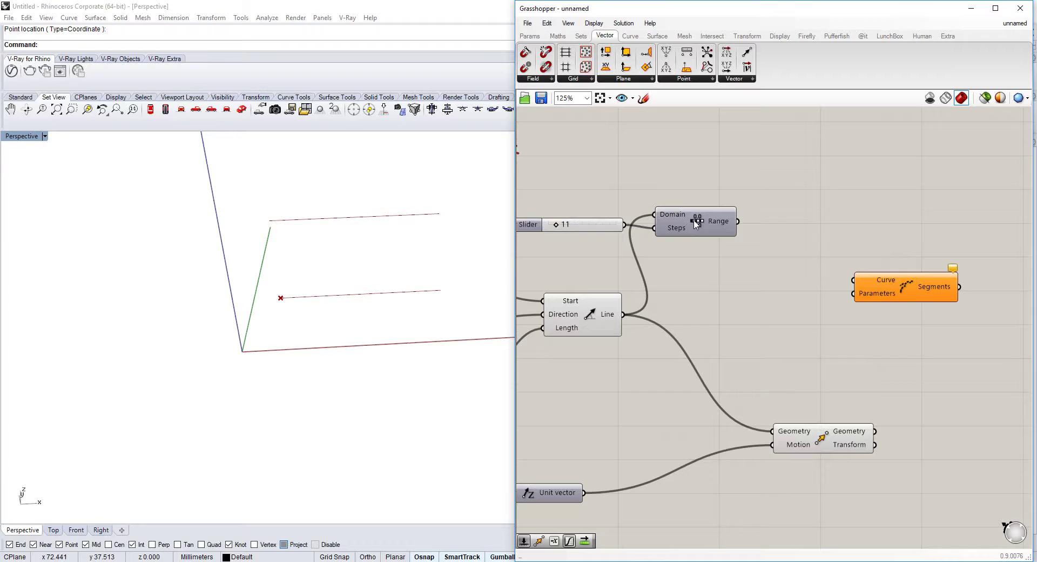
{"action": "right_click_drag", "start_coordinate": [840, 236], "coordinate": [783, 243]}
{"action": "left_click_drag", "start_coordinate": [856, 288], "coordinate": [902, 279]}
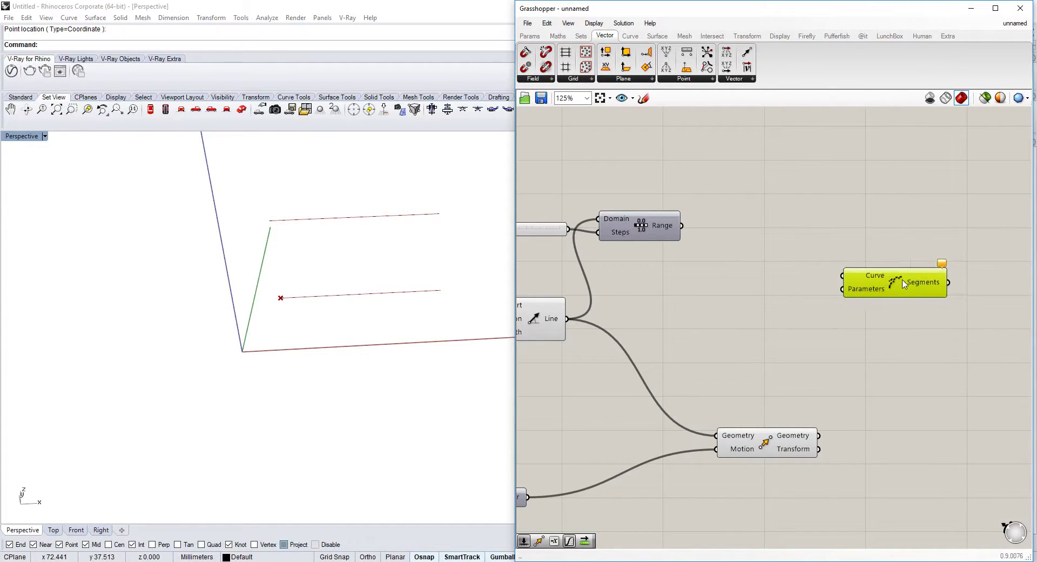
{"action": "right_click_drag", "start_coordinate": [733, 218], "coordinate": [731, 234]}
{"action": "double_click", "coordinate": [717, 208]}
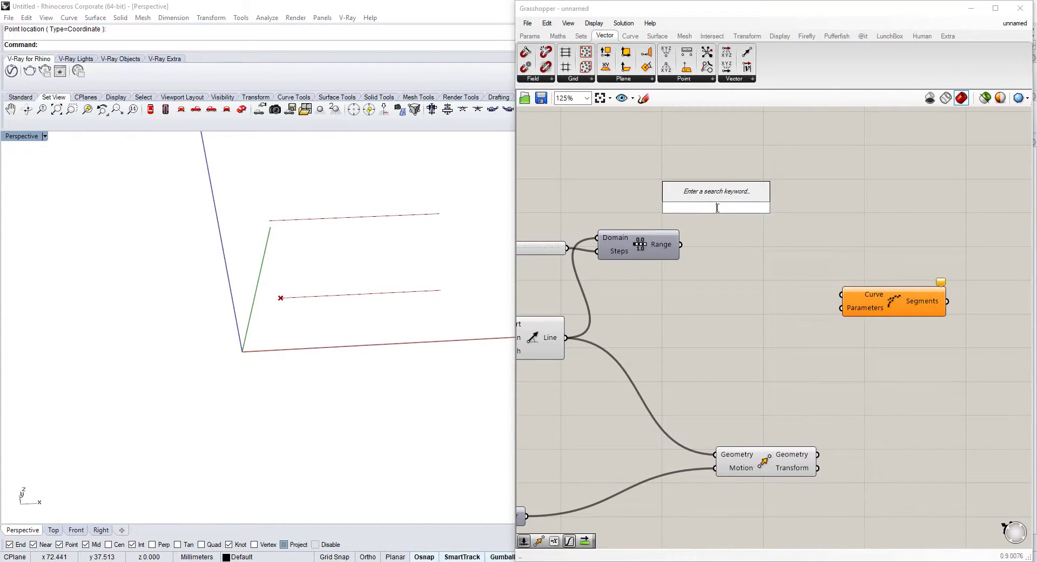
{"action": "type", "text": "graph"}
{"action": "left_click", "coordinate": [708, 191]}
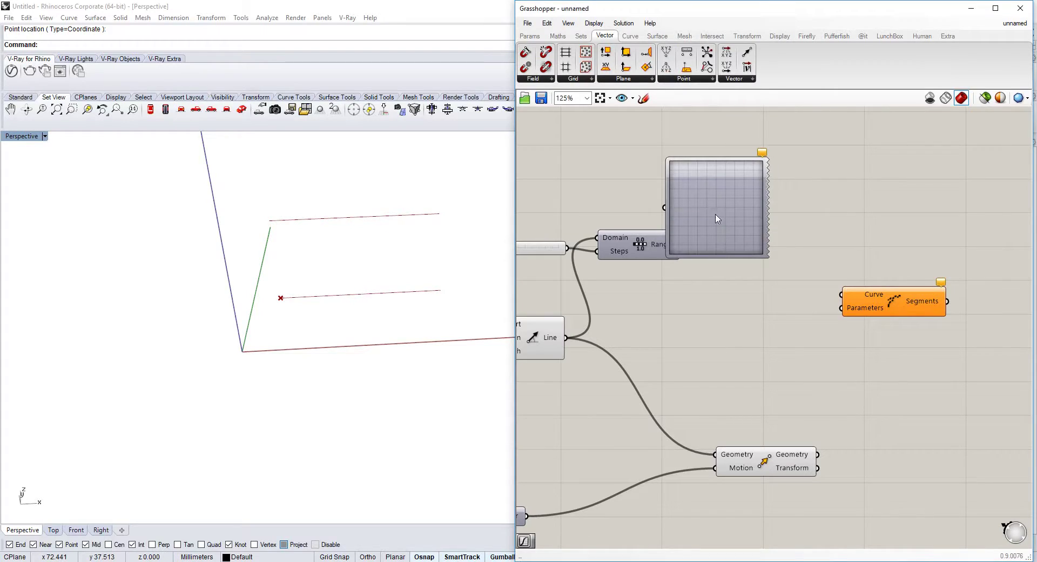
{"action": "left_click", "coordinate": [717, 218]}
{"action": "key", "text": "Delete"}
Add a Graph Mapper beside the Range component and connect the Range output to it.
{"action": "double_click", "coordinate": [721, 191]}
{"action": "type", "text": "gr"}
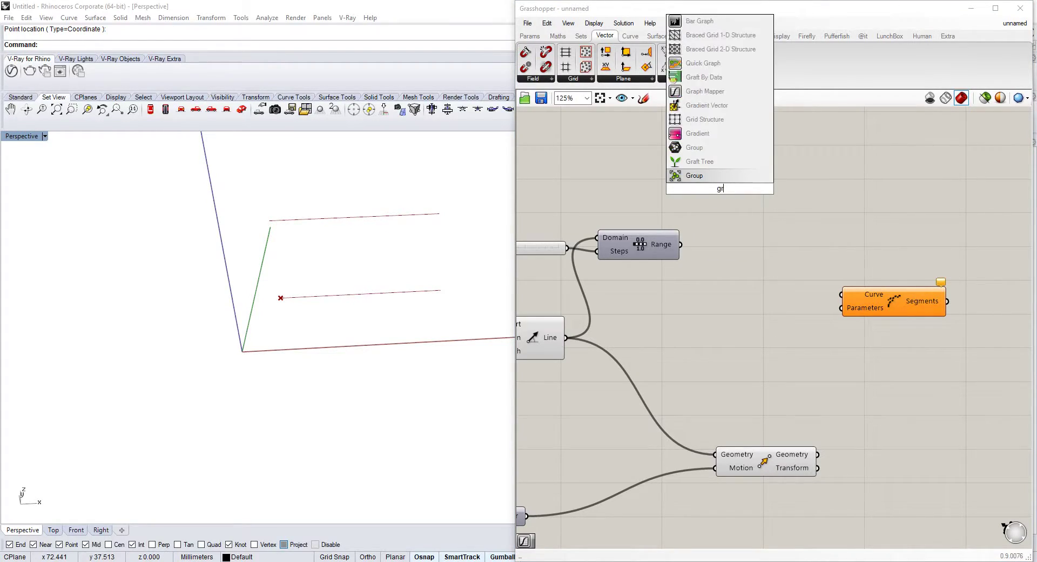
{"action": "type", "text": "aph"}
{"action": "left_click", "coordinate": [705, 176]}
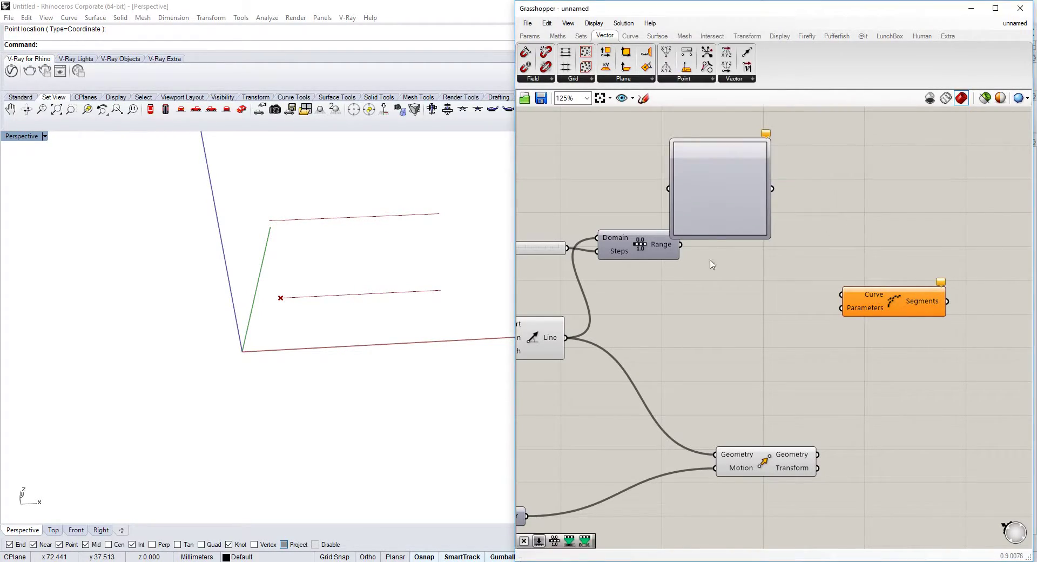
{"action": "left_click_drag", "start_coordinate": [682, 244], "coordinate": [724, 187]}
Set the Graph Mapper's graph type to Parabola and place the mapper clear of the Range component.
{"action": "right_click", "coordinate": [728, 186]}
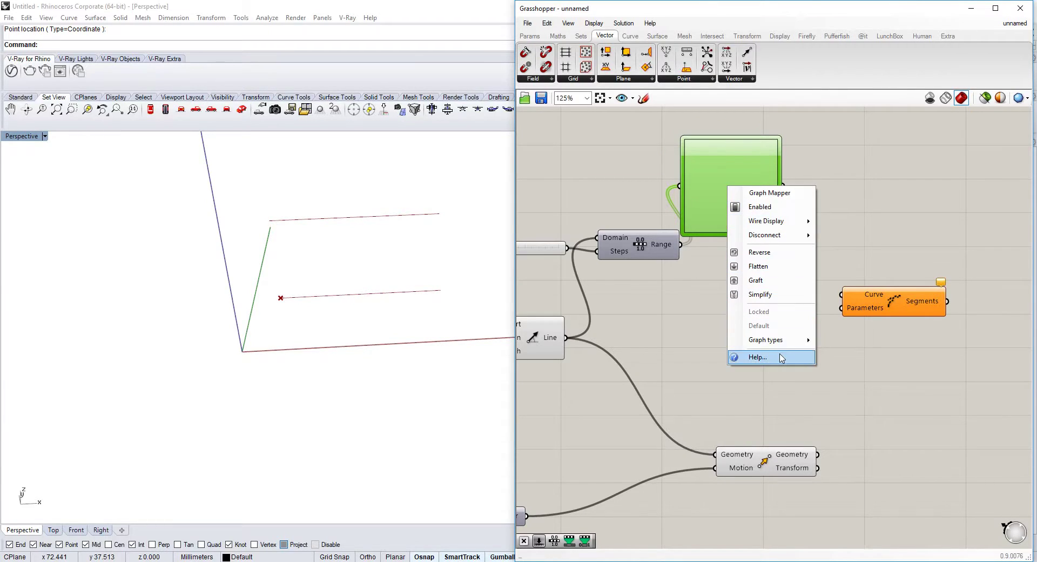
{"action": "mouse_move", "coordinate": [813, 343]}
{"action": "left_click", "coordinate": [851, 398]}
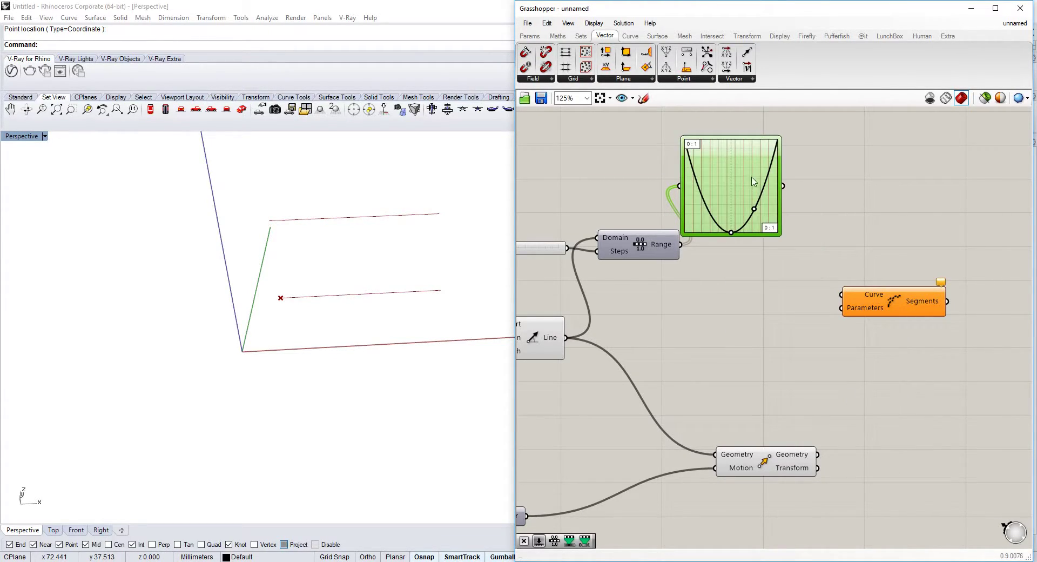
{"action": "left_click_drag", "start_coordinate": [754, 181], "coordinate": [809, 178]}
{"action": "scroll", "coordinate": [821, 197], "scroll_direction": "up", "scroll_amount": 1}
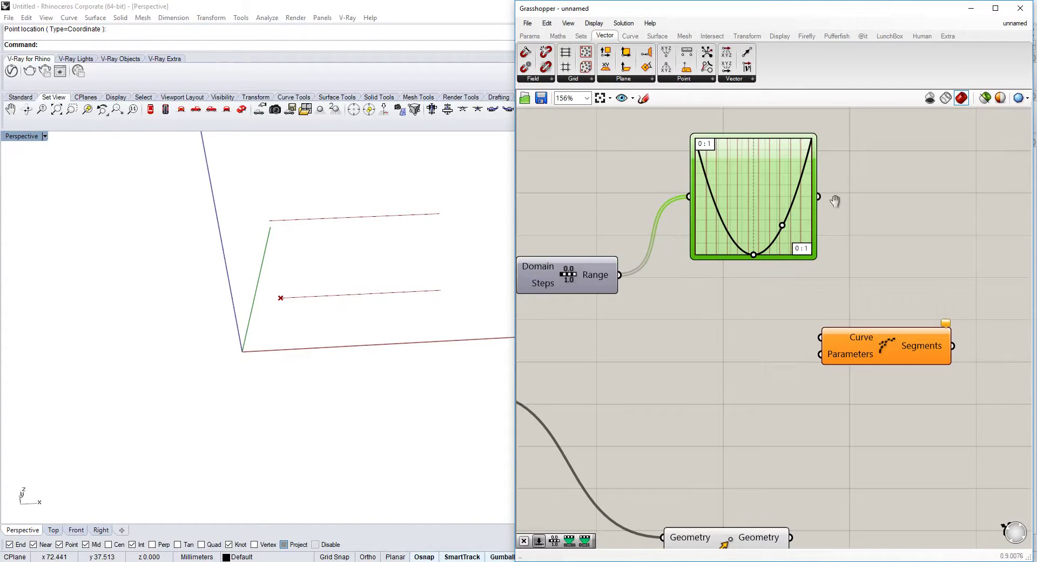
Add a Panel beside the Graph Mapper and connect the mapper's output to it.
{"action": "double_click", "coordinate": [807, 195]}
{"action": "type", "text": "panel"}
{"action": "key", "text": "Return"}
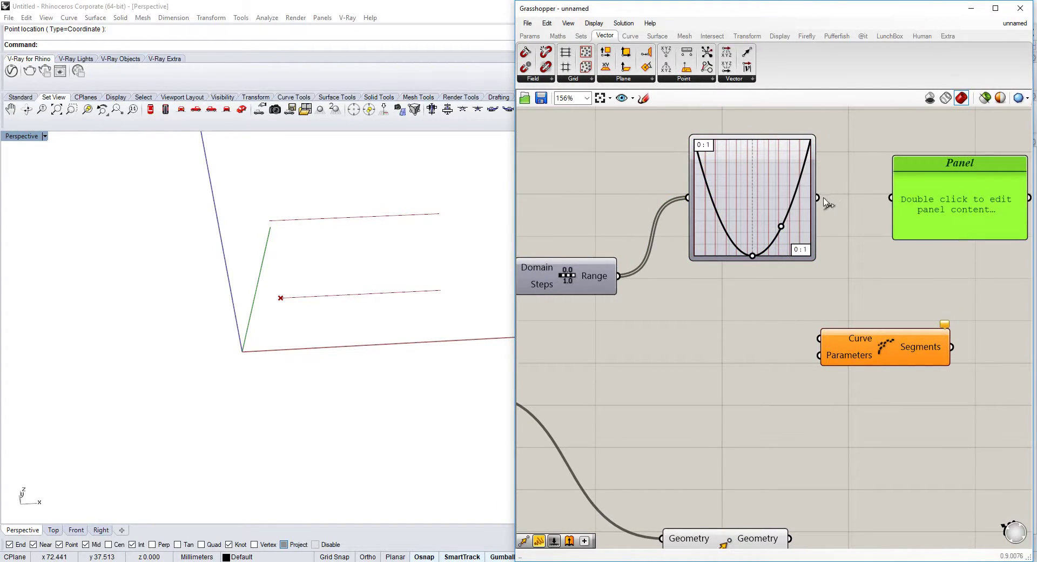
{"action": "left_click_drag", "start_coordinate": [817, 197], "coordinate": [891, 198]}
{"action": "right_click_drag", "start_coordinate": [891, 198], "coordinate": [838, 201]}
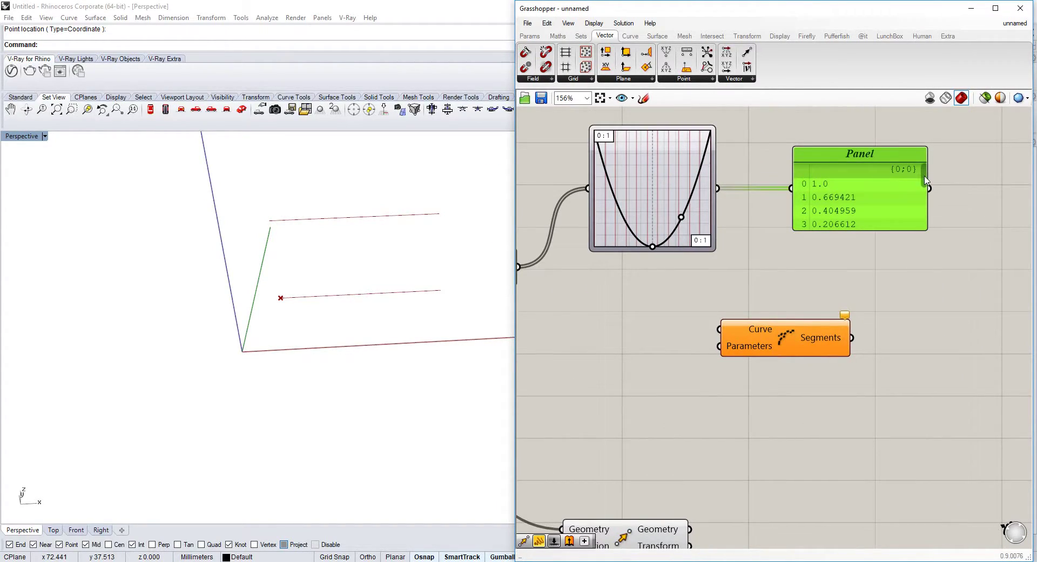
Connect the line to Shatter's Curve input and the Panel's output to its Parameters input.
{"action": "left_click_drag", "start_coordinate": [925, 180], "coordinate": [541, 354]}
{"action": "scroll", "coordinate": [716, 326], "scroll_direction": "down", "scroll_amount": 1}
{"action": "scroll", "coordinate": [716, 326], "scroll_direction": "down", "scroll_amount": 2}
{"action": "right_click_drag", "start_coordinate": [791, 325], "coordinate": [745, 312]}
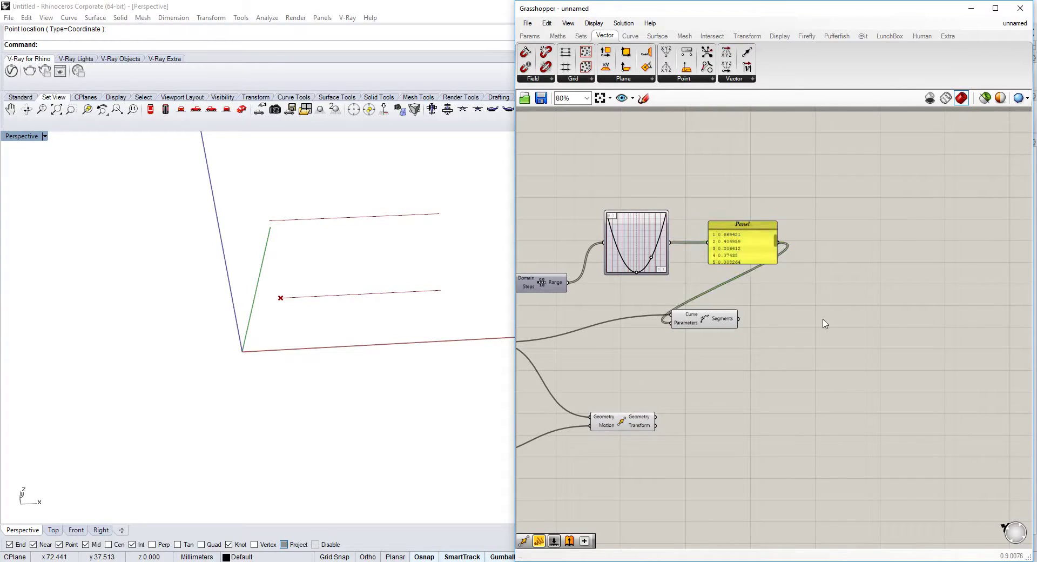
Add a Point On Curve component at 0.50, connect Shatter's Segments to it, and move Shatter closer.
{"action": "double_click", "coordinate": [824, 319]}
{"action": "type", "text": "point on curve"}
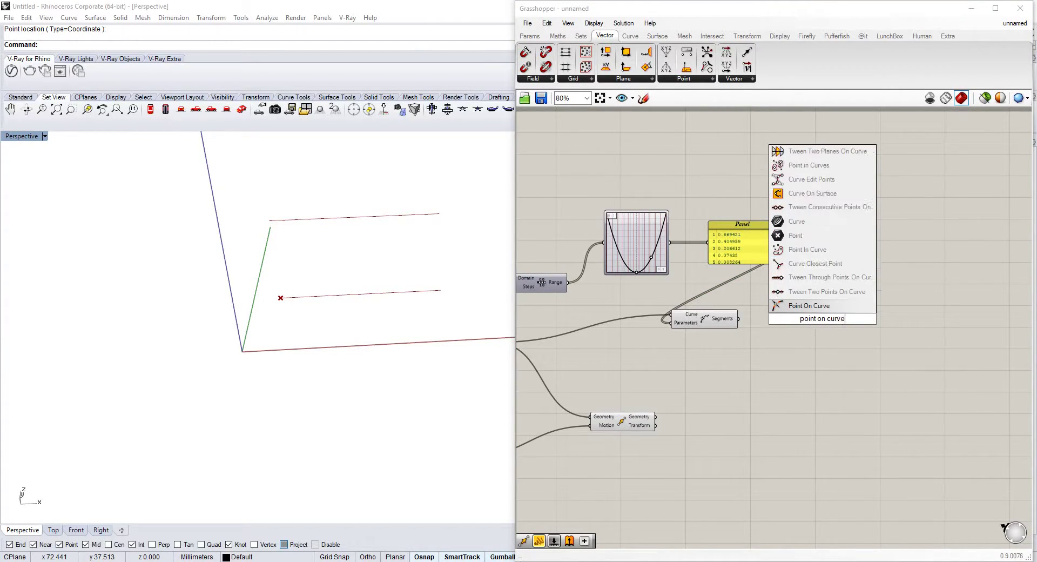
{"action": "key", "text": "Return"}
{"action": "scroll", "coordinate": [748, 327], "scroll_direction": "up", "scroll_amount": 2}
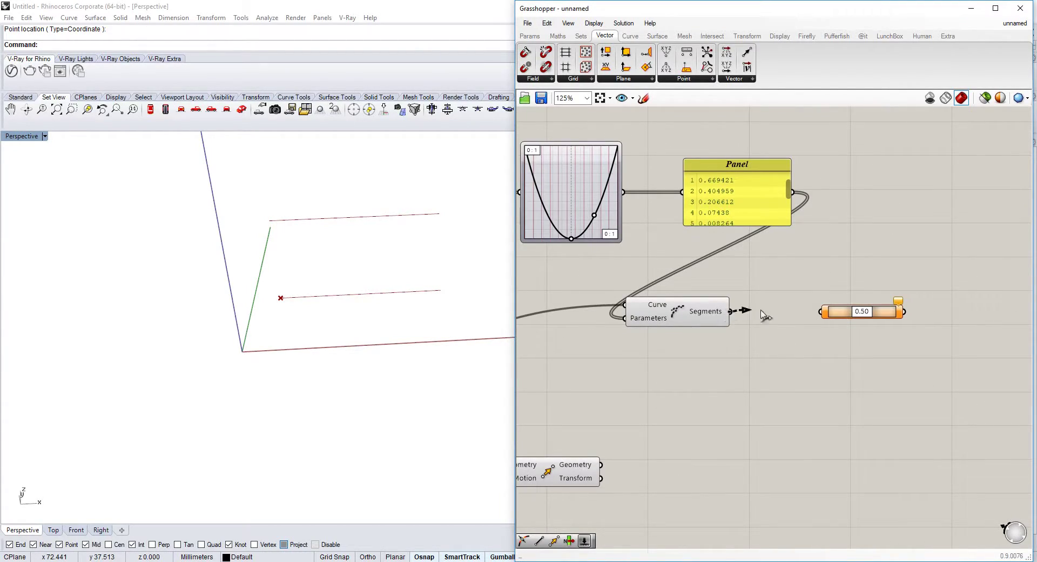
{"action": "left_click_drag", "start_coordinate": [764, 314], "coordinate": [834, 313]}
{"action": "left_click_drag", "start_coordinate": [705, 312], "coordinate": [754, 312]}
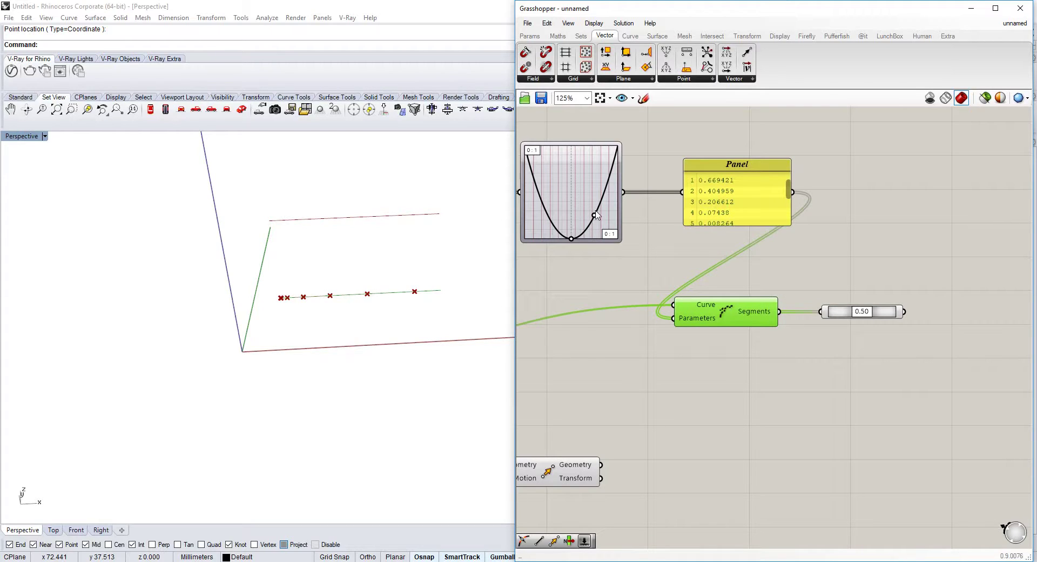
Switch the Graph Mapper to the Conic graph type and adjust the graph's handle to vary the point spacing.
{"action": "mouse_move", "coordinate": [594, 215]}
{"action": "left_mouse_down"}
{"action": "mouse_move", "coordinate": [594, 172]}
{"action": "mouse_move", "coordinate": [599, 232]}
{"action": "left_mouse_up"}
{"action": "right_click", "coordinate": [580, 198]}
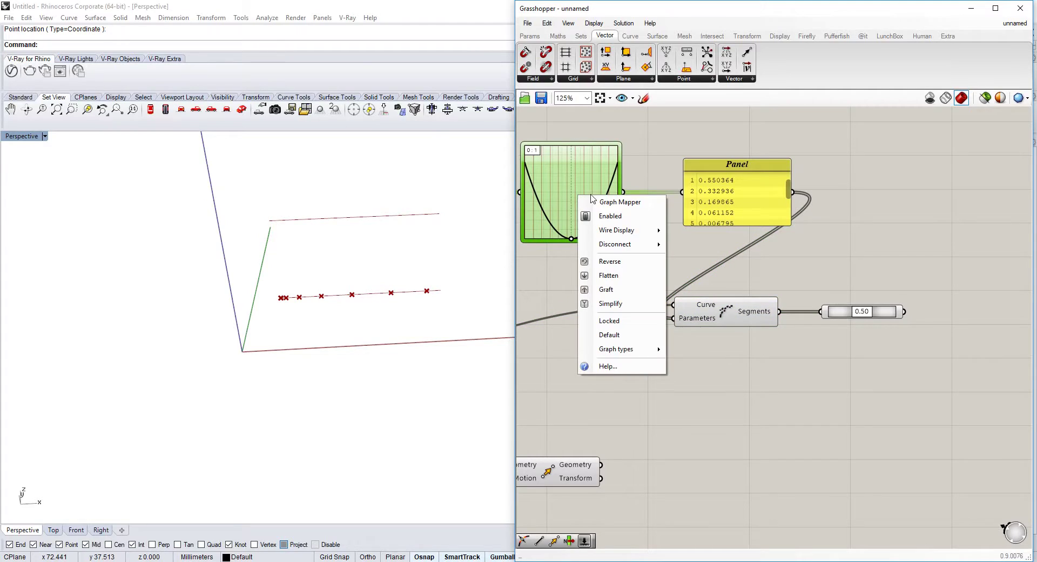
{"action": "mouse_move", "coordinate": [656, 351]}
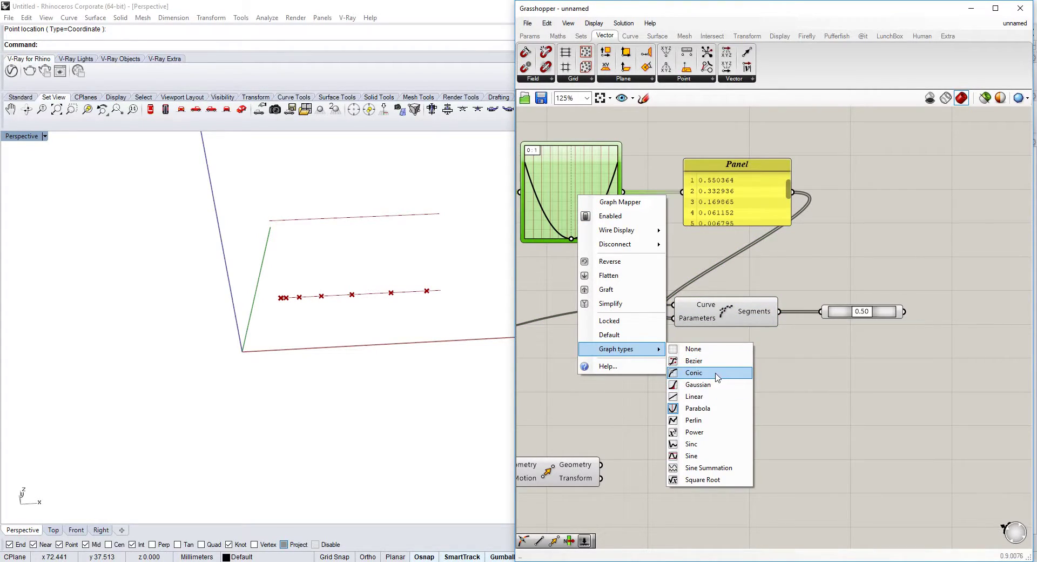
{"action": "left_click", "coordinate": [729, 396]}
{"action": "mouse_move", "coordinate": [566, 187]}
{"action": "left_mouse_down"}
{"action": "mouse_move", "coordinate": [549, 169]}
{"action": "mouse_move", "coordinate": [595, 208]}
{"action": "mouse_move", "coordinate": [578, 188]}
{"action": "left_mouse_up"}
Pull the Conic graph's handle slightly downward in the Graph Mapper so the curve bends gently below the diagonal.
{"action": "right_click", "coordinate": [579, 192]}
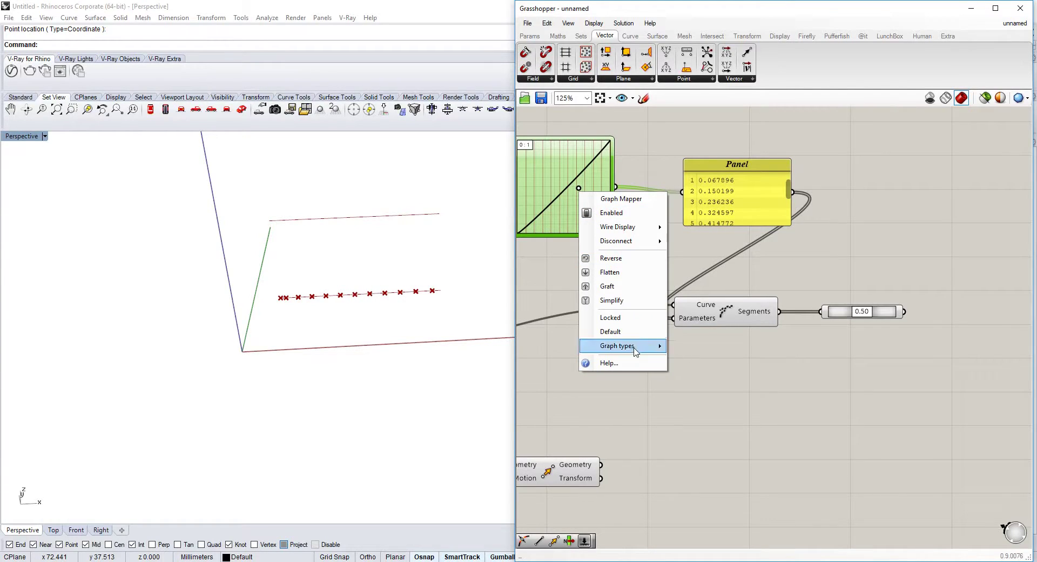
{"action": "mouse_move", "coordinate": [634, 348]}
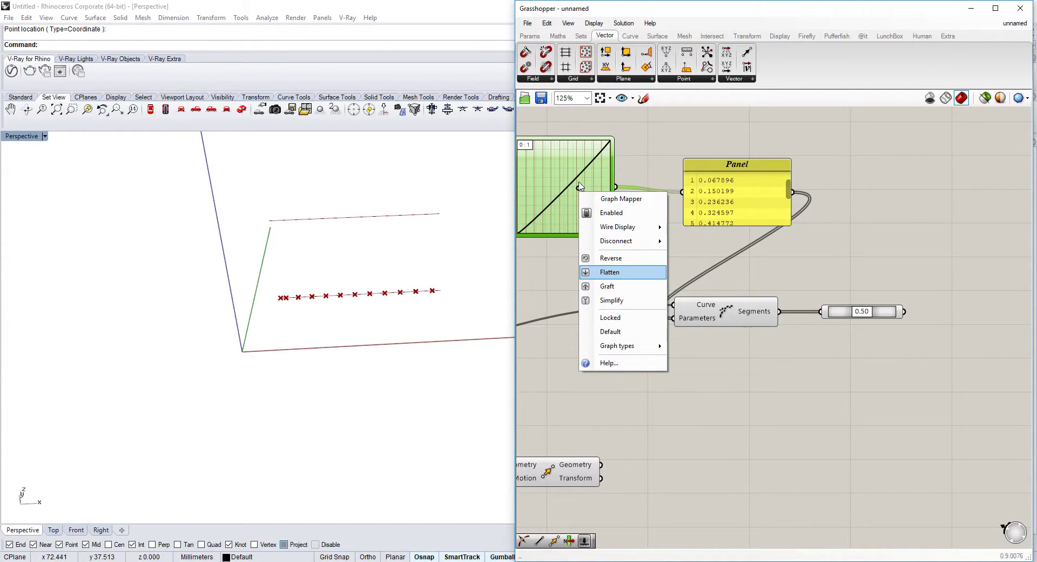
{"action": "mouse_move", "coordinate": [579, 187]}
{"action": "left_mouse_down"}
{"action": "mouse_move", "coordinate": [555, 173]}
{"action": "mouse_move", "coordinate": [574, 198]}
{"action": "left_mouse_up"}
{"action": "scroll", "coordinate": [737, 257], "scroll_direction": "down", "scroll_amount": 2}
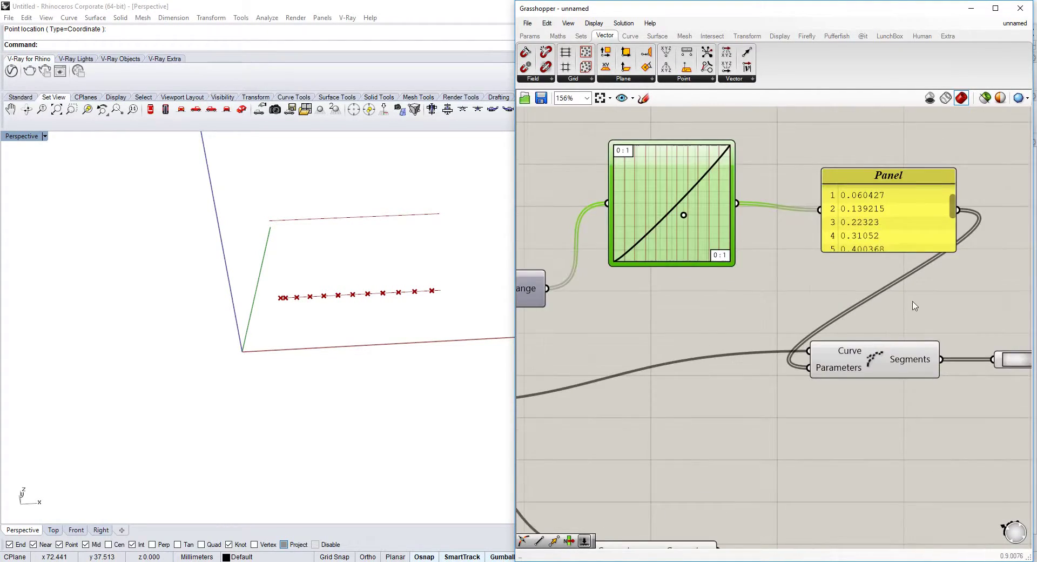
Add a Divide Curve component, feeding its Curve from the Move component's Geometry and its Count from the source driving Range's Steps.
{"action": "scroll", "coordinate": [915, 305], "scroll_direction": "down", "scroll_amount": 4}
{"action": "double_click", "coordinate": [794, 347]}
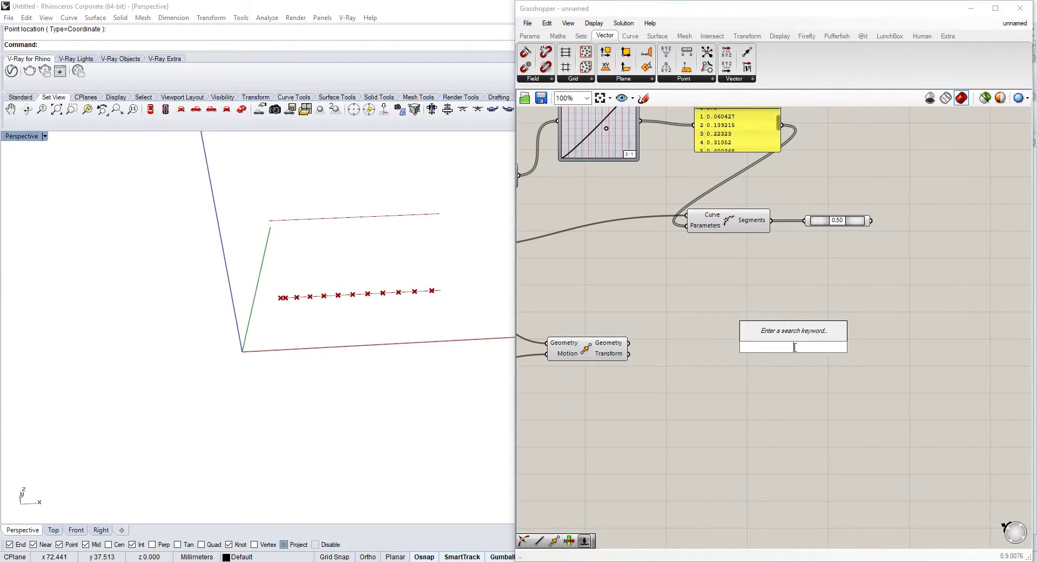
{"action": "type", "text": "di"}
{"action": "left_click", "coordinate": [778, 322]}
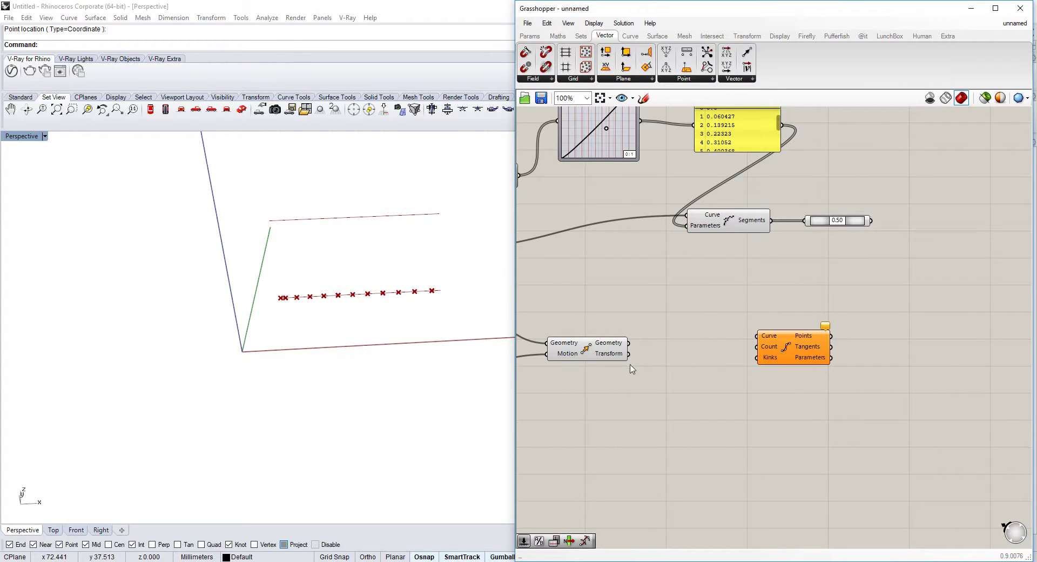
{"action": "left_click_drag", "start_coordinate": [628, 343], "coordinate": [548, 235]}
{"action": "scroll", "coordinate": [759, 339], "scroll_direction": "down", "scroll_amount": 2}
{"action": "scroll", "coordinate": [794, 324], "scroll_direction": "up", "scroll_amount": 3}
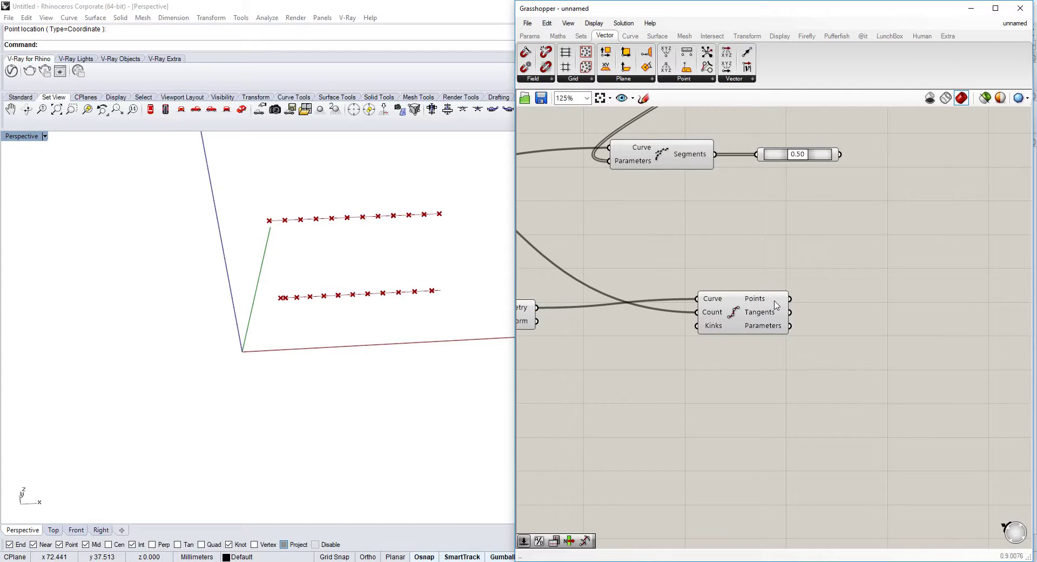
{"action": "mouse_move", "coordinate": [776, 305]}
{"action": "scroll", "coordinate": [776, 305], "scroll_direction": "down", "scroll_amount": 1}
{"action": "right_click_drag", "start_coordinate": [775, 305], "coordinate": [760, 357]}
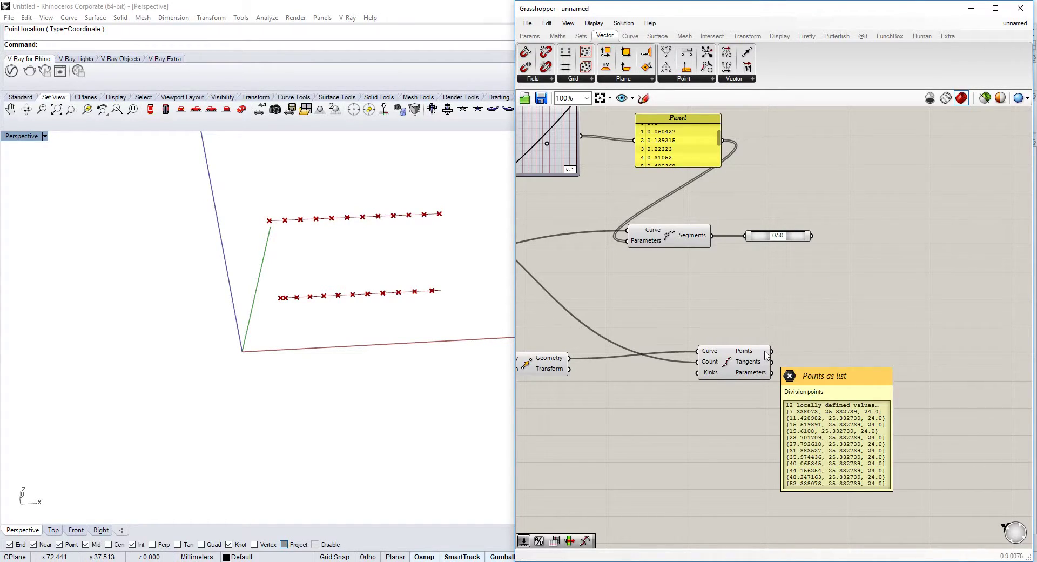
{"action": "left_click_drag", "start_coordinate": [728, 362], "coordinate": [761, 362]}
{"action": "right_click_drag", "start_coordinate": [638, 319], "coordinate": [799, 323]}
{"action": "double_click", "coordinate": [800, 323]}
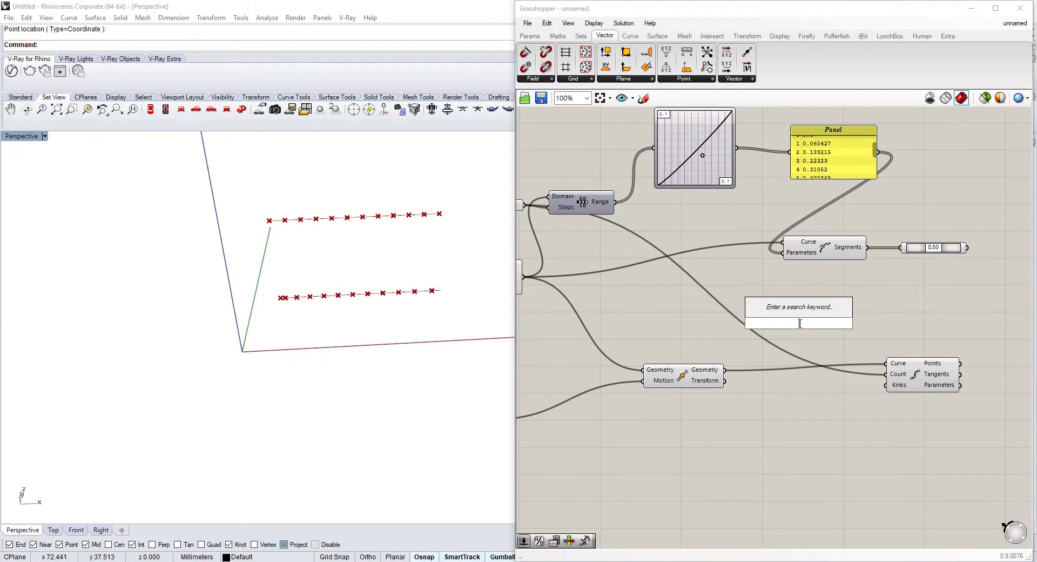
{"action": "type", "text": "divi"}
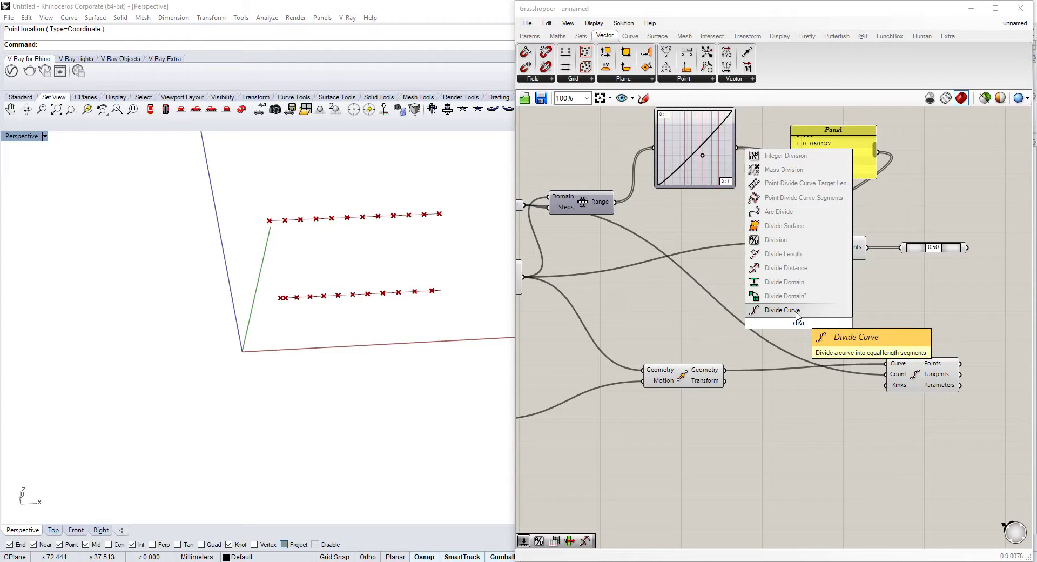
{"action": "key", "text": "Escape"}
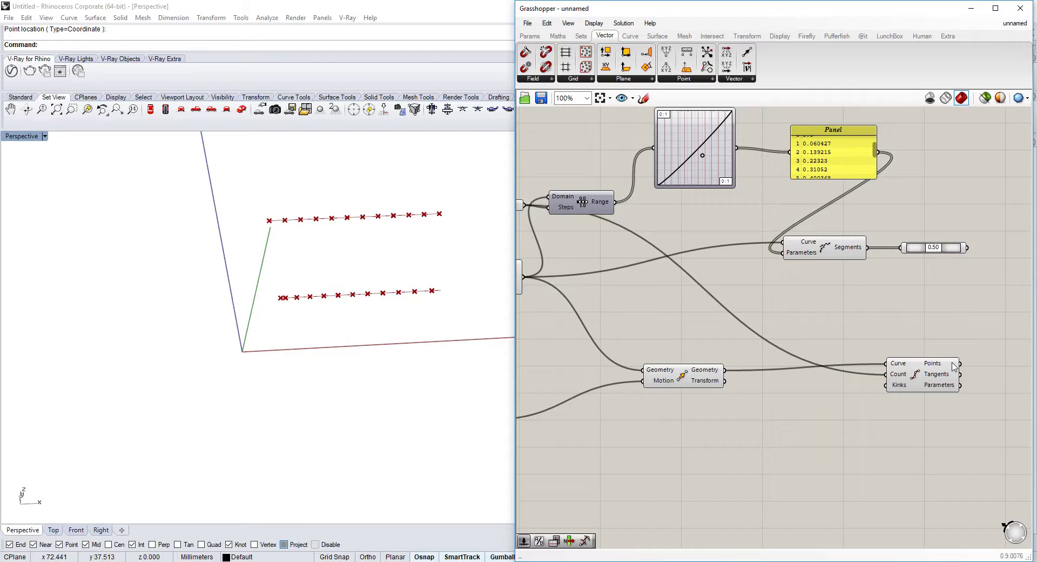
{"action": "right_click_drag", "start_coordinate": [954, 363], "coordinate": [883, 321]}
{"action": "double_click", "coordinate": [914, 304]}
{"action": "key", "text": "Escape"}
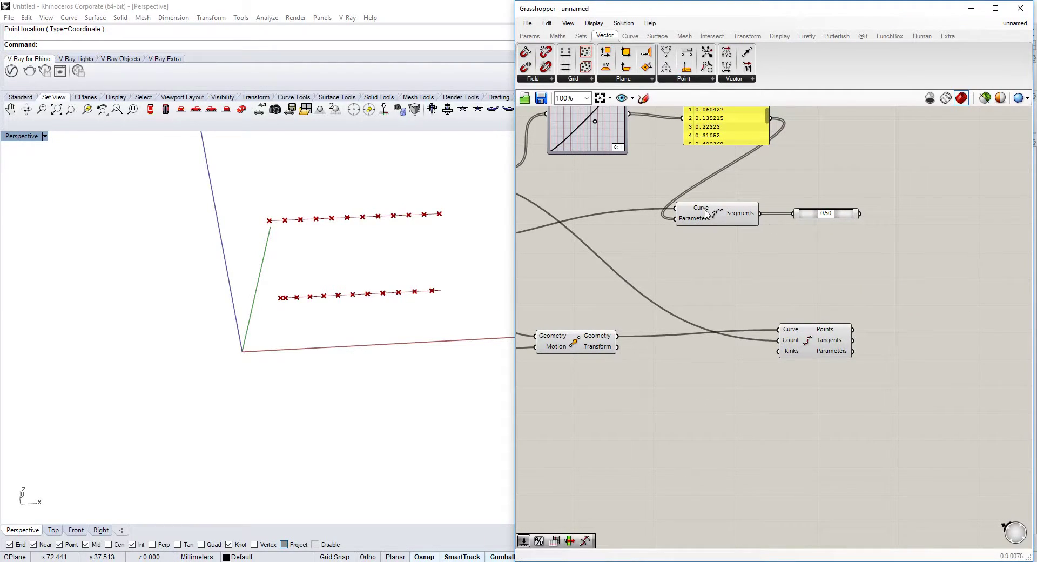
Duplicate Shatter beside Divide Curve, connecting the Move component's Geometry to its Curve and Divide Curve's Parameters to its Parameters.
{"action": "left_click_drag", "start_coordinate": [709, 213], "coordinate": [1001, 332], "text": "alt"}
{"action": "right_click_drag", "start_coordinate": [917, 335], "coordinate": [898, 330]}
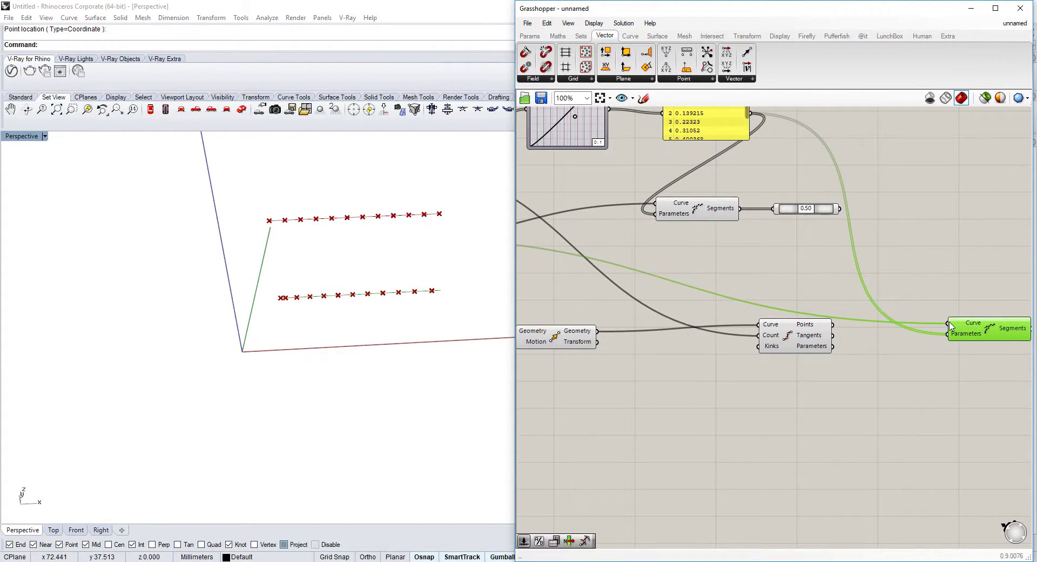
{"action": "scroll", "coordinate": [836, 333], "scroll_direction": "up", "scroll_amount": 1}
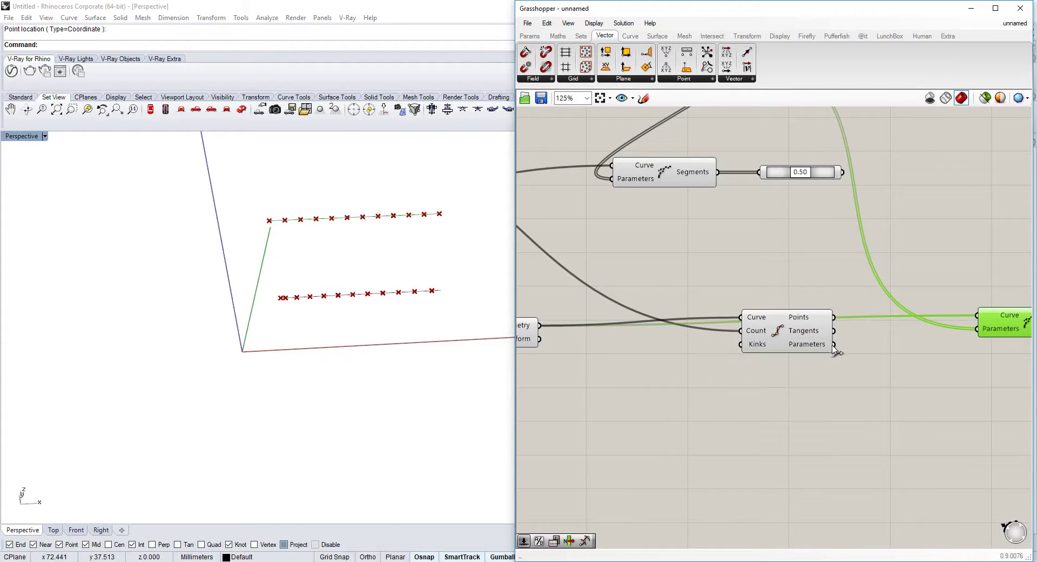
{"action": "left_click_drag", "start_coordinate": [833, 345], "coordinate": [981, 332]}
{"action": "right_click_drag", "start_coordinate": [981, 331], "coordinate": [705, 319]}
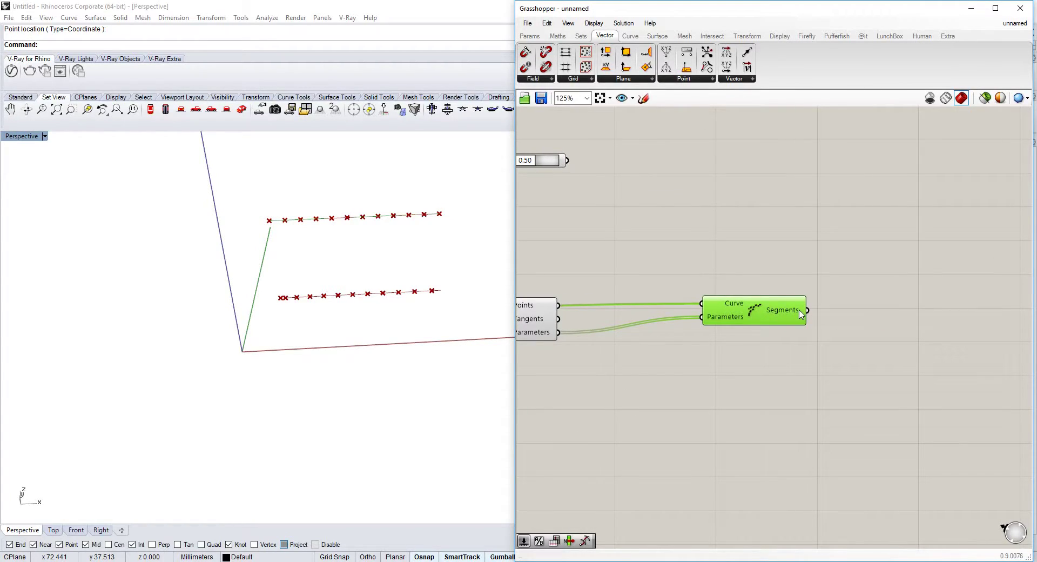
Shift the first Shatter and Point On Curve away from the Panel, placing Point On Curve higher and farther from Shatter.
{"action": "scroll", "coordinate": [799, 314], "scroll_direction": "down", "scroll_amount": 2}
{"action": "right_click_drag", "start_coordinate": [800, 314], "coordinate": [865, 332]}
{"action": "left_click_drag", "start_coordinate": [795, 203], "coordinate": [642, 246]}
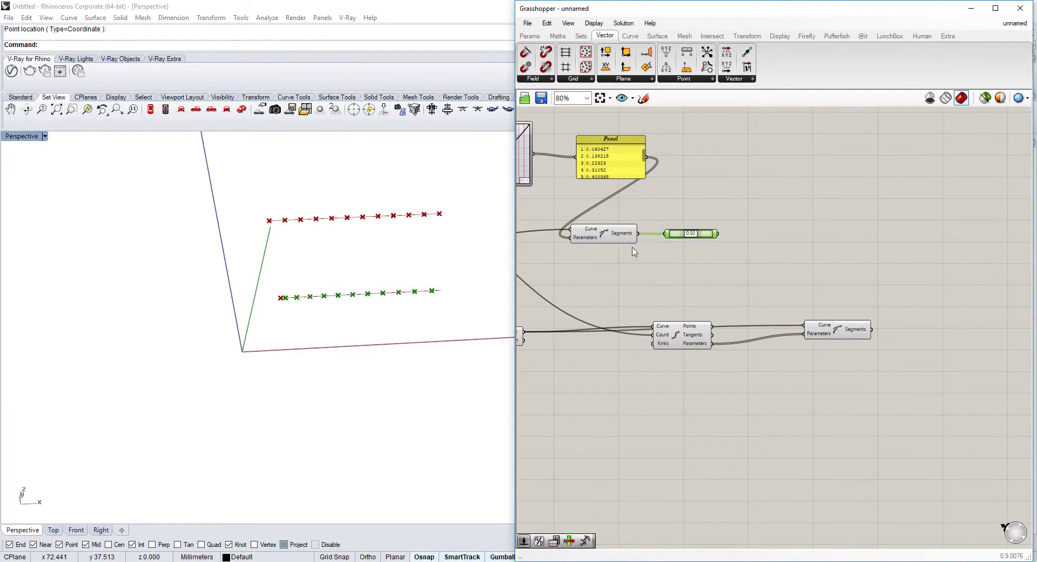
{"action": "left_click_drag", "start_coordinate": [831, 214], "coordinate": [830, 238]}
{"action": "scroll", "coordinate": [937, 252], "scroll_direction": "up", "scroll_amount": 2}
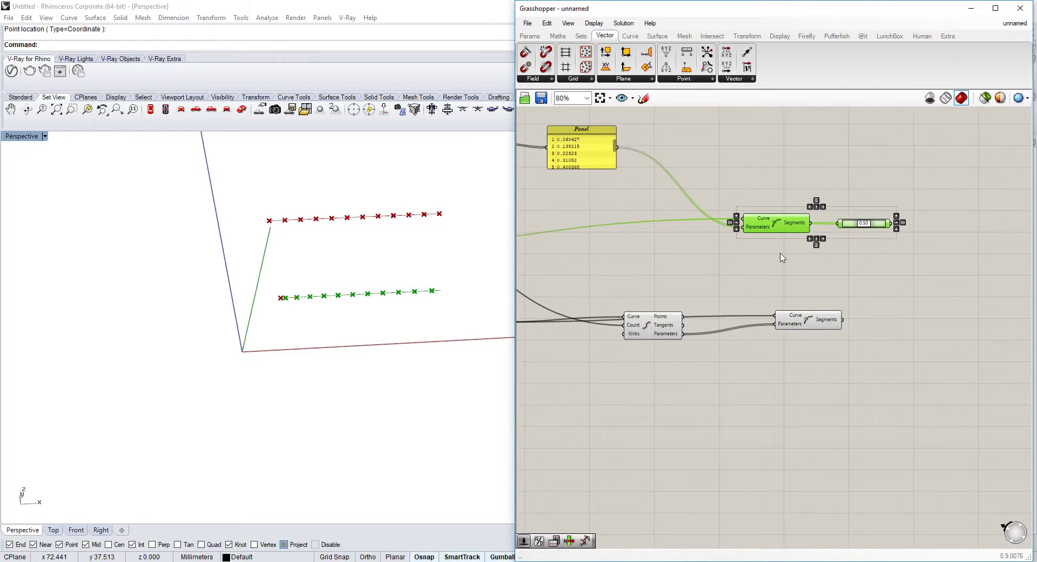
{"action": "left_click", "coordinate": [805, 280]}
{"action": "scroll", "coordinate": [819, 306], "scroll_direction": "down", "scroll_amount": 2}
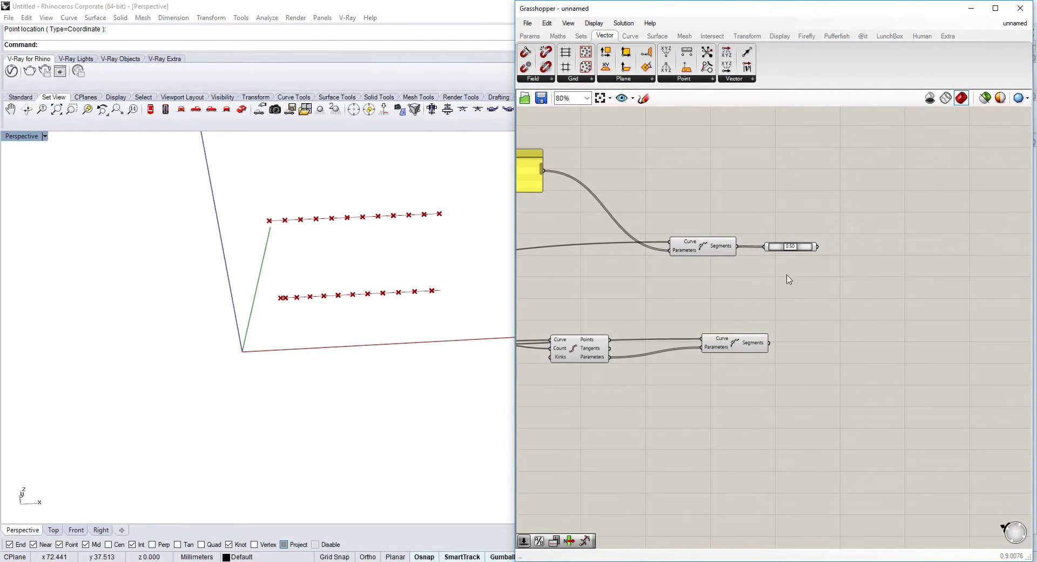
{"action": "left_click_drag", "start_coordinate": [805, 252], "coordinate": [857, 219]}
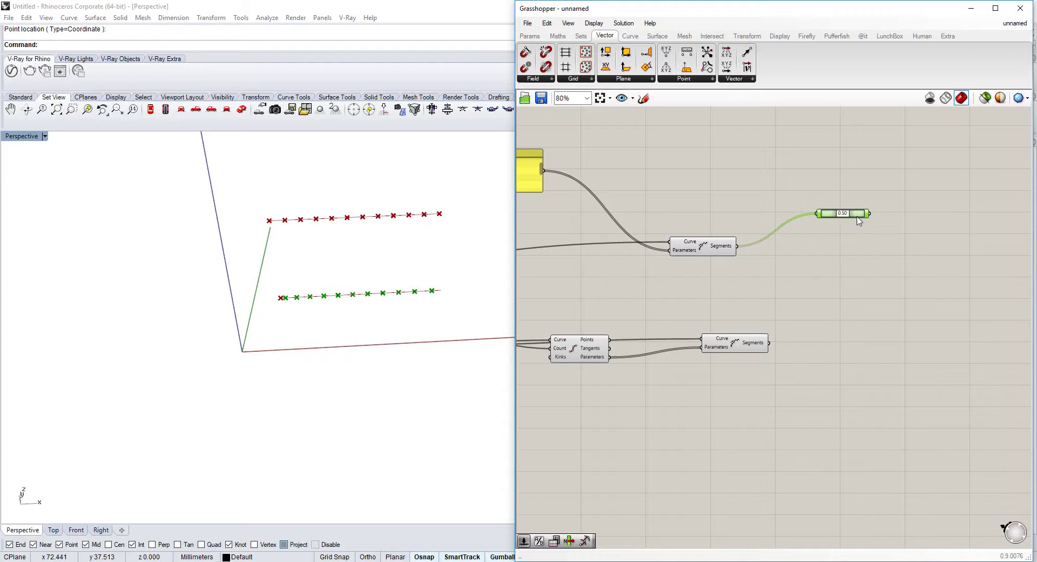
{"action": "right_click_drag", "start_coordinate": [906, 298], "coordinate": [872, 286]}
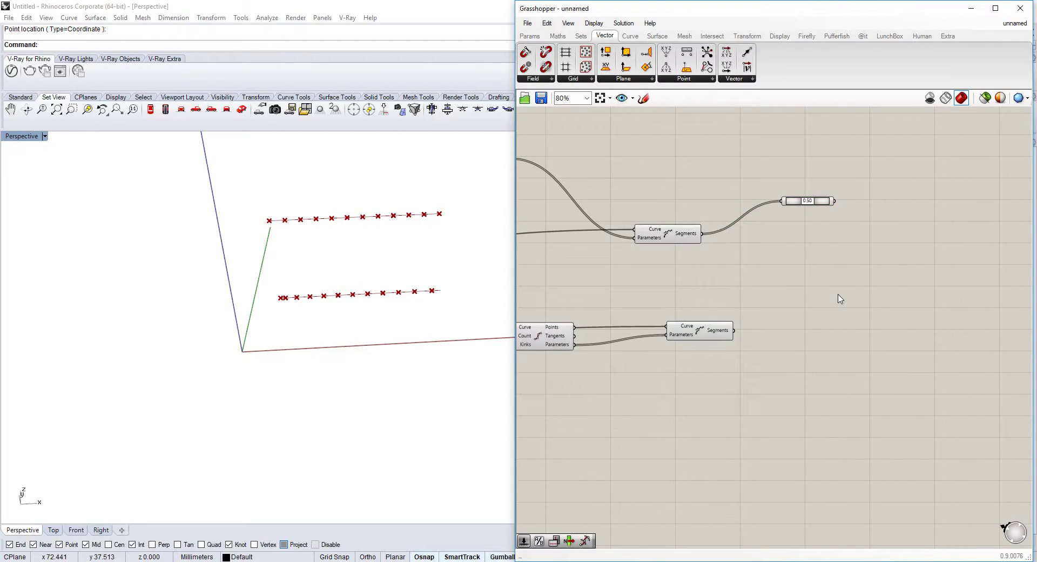
{"action": "right_click_drag", "start_coordinate": [835, 284], "coordinate": [830, 297]}
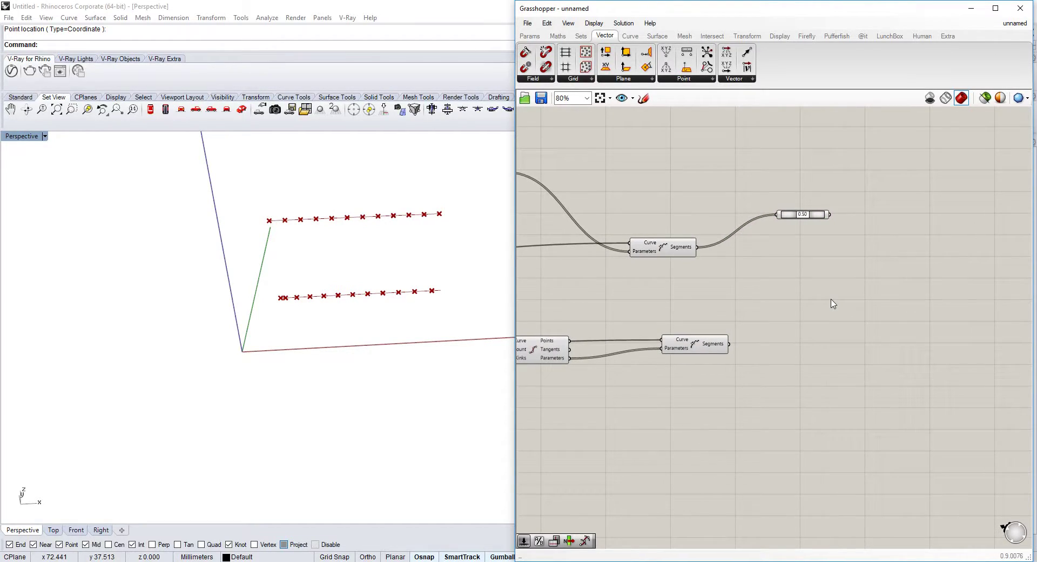
Add an End Points component to the first Shatter's Segments and a duplicate of it to the second Shatter's Segments.
{"action": "double_click", "coordinate": [844, 317]}
{"action": "type", "text": "end"}
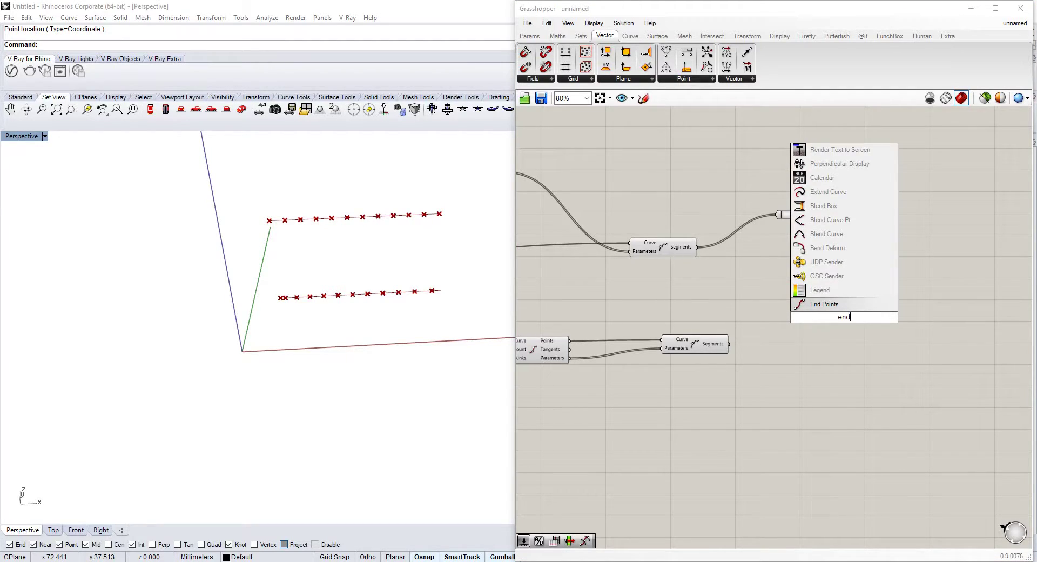
{"action": "left_click", "coordinate": [838, 305]}
{"action": "left_click_drag", "start_coordinate": [839, 309], "coordinate": [778, 223]}
{"action": "scroll", "coordinate": [725, 209], "scroll_direction": "up", "scroll_amount": 2}
{"action": "left_click_drag", "start_coordinate": [791, 232], "coordinate": [803, 272]}
{"action": "left_click_drag", "start_coordinate": [802, 272], "coordinate": [790, 377], "text": "alt"}
Turn off the preview of the Point On Curve component and move it beyond the End Points components.
{"action": "left_click", "coordinate": [836, 217]}
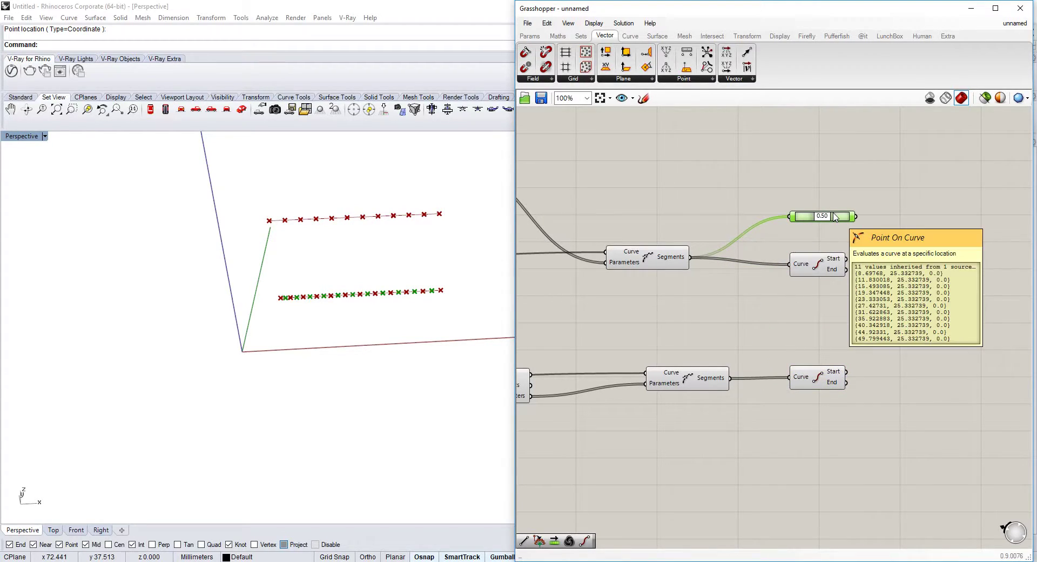
{"action": "right_click", "coordinate": [837, 216]}
{"action": "left_click", "coordinate": [874, 236]}
{"action": "left_click_drag", "start_coordinate": [852, 217], "coordinate": [951, 240]}
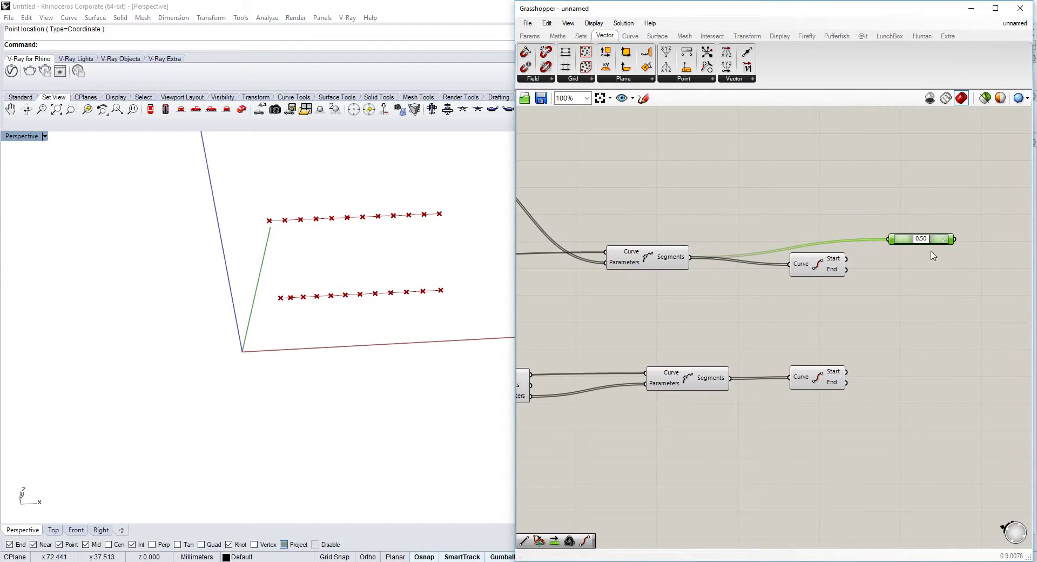
{"action": "right_click_drag", "start_coordinate": [887, 268], "coordinate": [857, 250]}
{"action": "left_click", "coordinate": [847, 293]}
Add a Line component with the first End Points' End as Start Point and the second End Points' End as End Point.
{"action": "scroll", "coordinate": [847, 292], "scroll_direction": "up", "scroll_amount": 2}
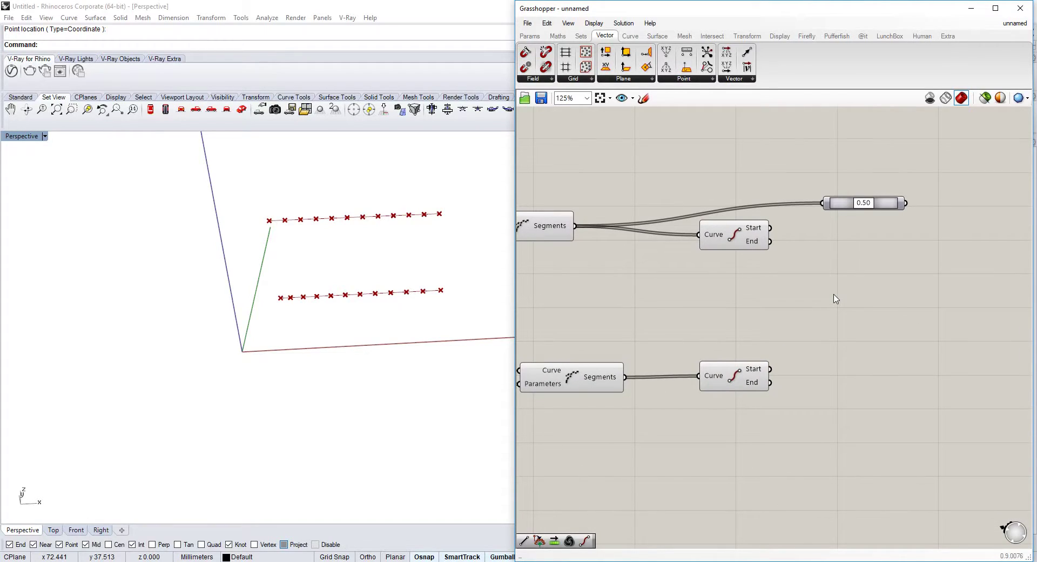
{"action": "double_click", "coordinate": [856, 302]}
{"action": "type", "text": "line"}
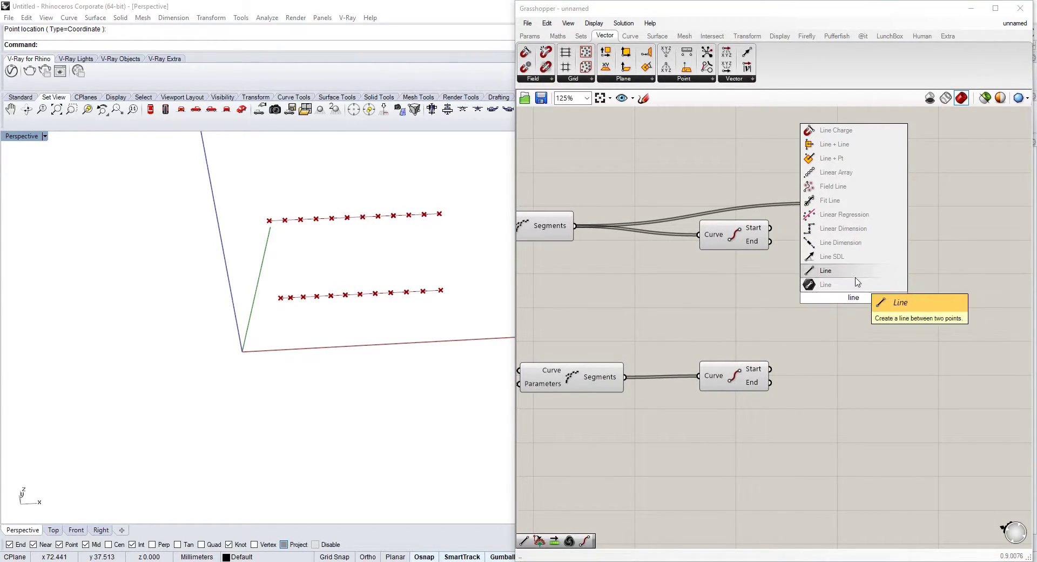
{"action": "key", "text": "Return"}
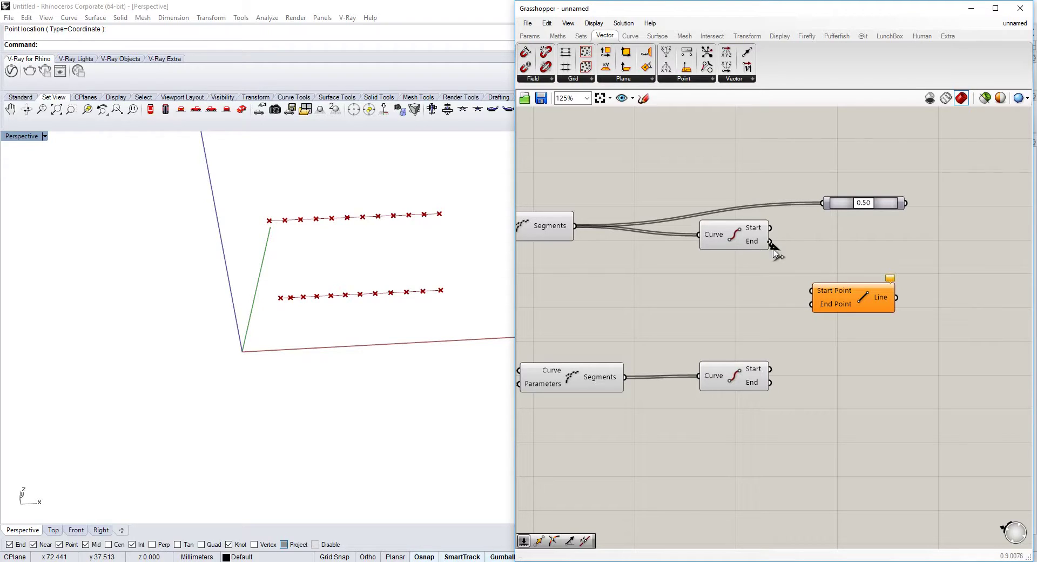
{"action": "left_click_drag", "start_coordinate": [813, 306], "coordinate": [760, 388]}
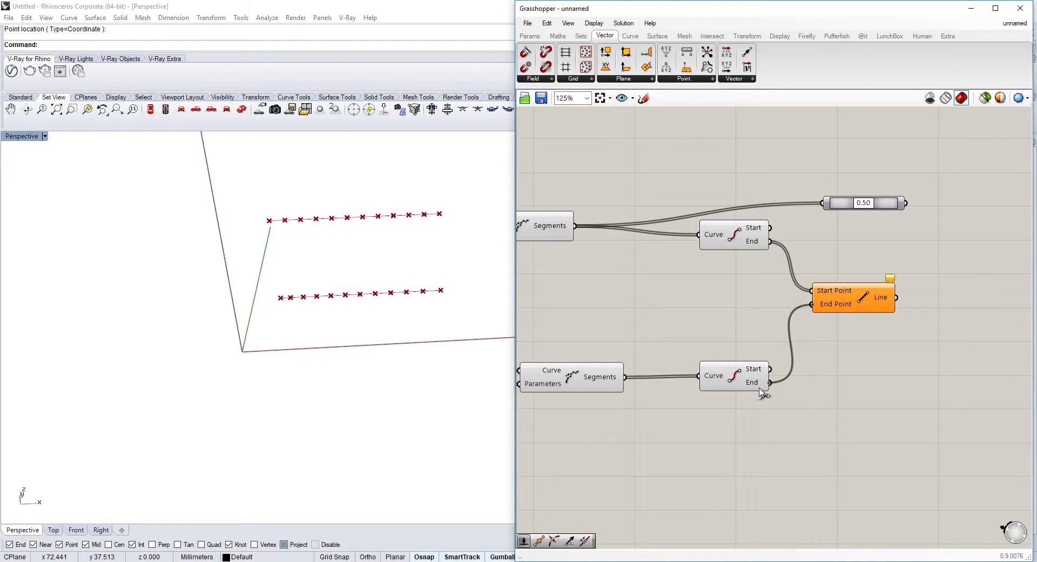
{"action": "right_click_drag", "start_coordinate": [420, 285], "coordinate": [410, 271]}
{"action": "scroll", "coordinate": [410, 272], "scroll_direction": "up", "scroll_amount": 2}
{"action": "left_click", "coordinate": [824, 304]}
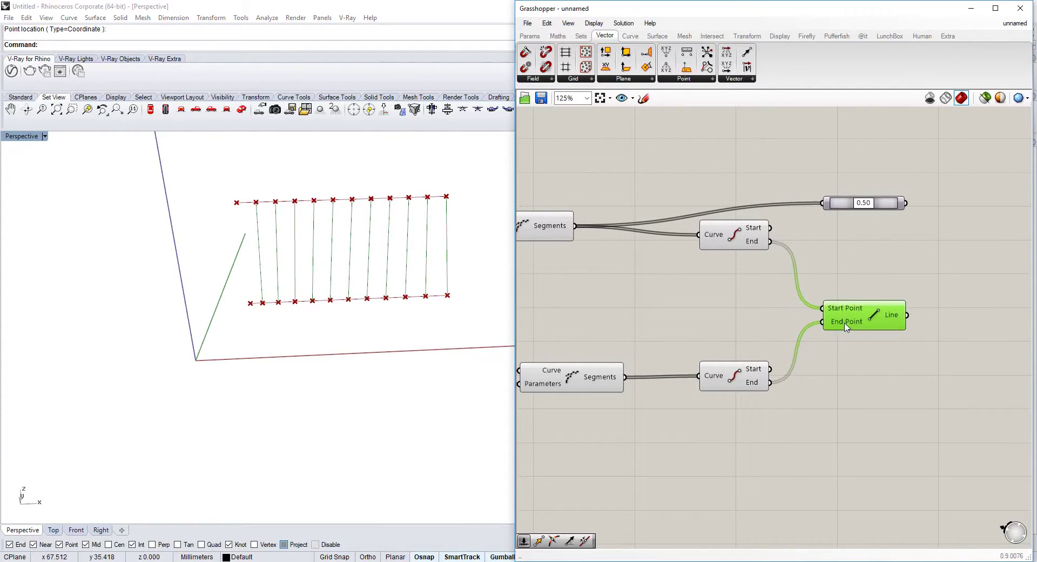
Pull the Graph Mapper's Conic handle further off the diagonal to vary the slant of the connecting lines.
{"action": "scroll", "coordinate": [703, 283], "scroll_direction": "down", "scroll_amount": 3}
{"action": "scroll", "coordinate": [704, 283], "scroll_direction": "up", "scroll_amount": 3}
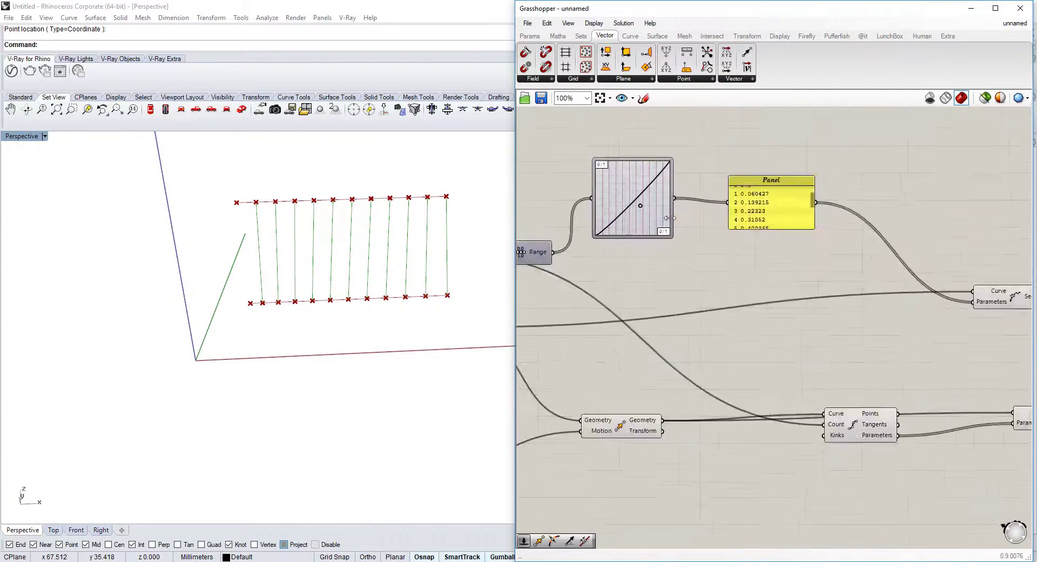
{"action": "mouse_move", "coordinate": [637, 203]}
{"action": "left_mouse_down"}
{"action": "mouse_move", "coordinate": [620, 195]}
{"action": "mouse_move", "coordinate": [634, 206]}
{"action": "left_mouse_up"}
{"action": "scroll", "coordinate": [652, 221], "scroll_direction": "down", "scroll_amount": 3}
{"action": "right_click_drag", "start_coordinate": [772, 231], "coordinate": [524, 222]}
{"action": "scroll", "coordinate": [921, 260], "scroll_direction": "up", "scroll_amount": 3}
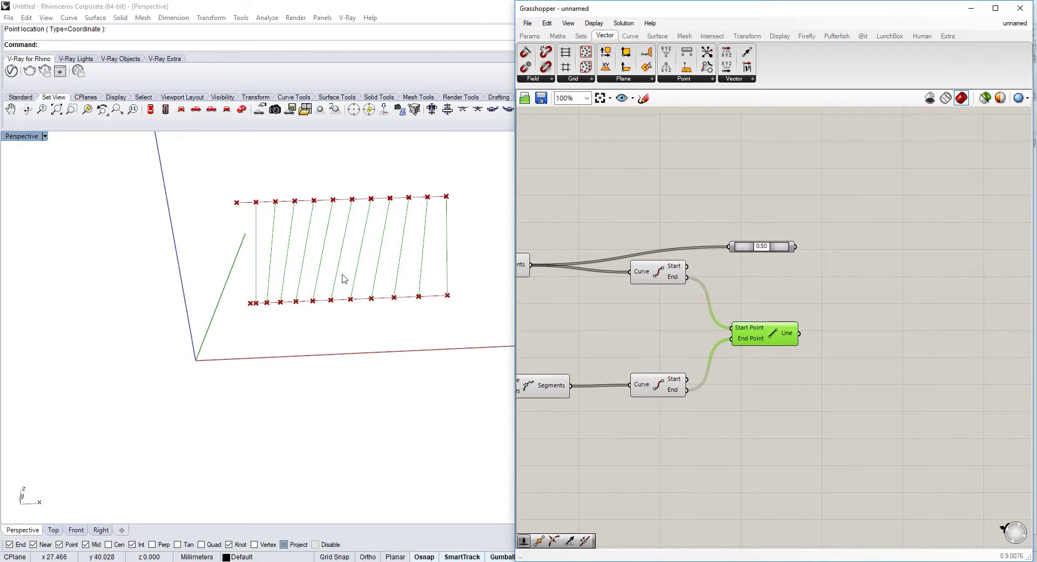
{"action": "scroll", "coordinate": [342, 280], "scroll_direction": "up", "scroll_amount": 4}
Move the Point On Curve component farther along the canvas, past the Line component.
{"action": "right_click_drag", "start_coordinate": [830, 319], "coordinate": [767, 308]}
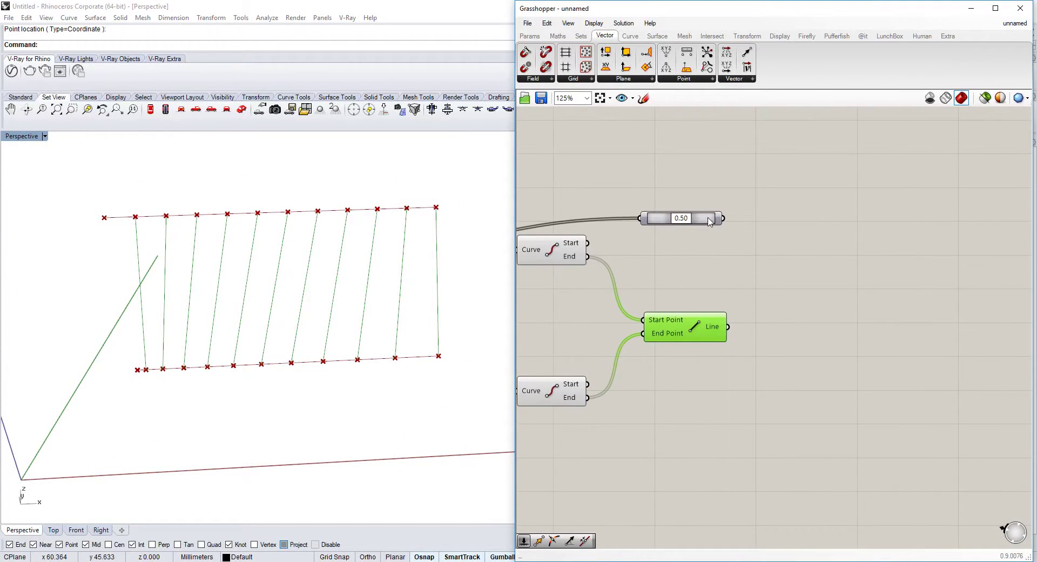
{"action": "left_click_drag", "start_coordinate": [717, 218], "coordinate": [801, 224]}
{"action": "double_click", "coordinate": [847, 306]}
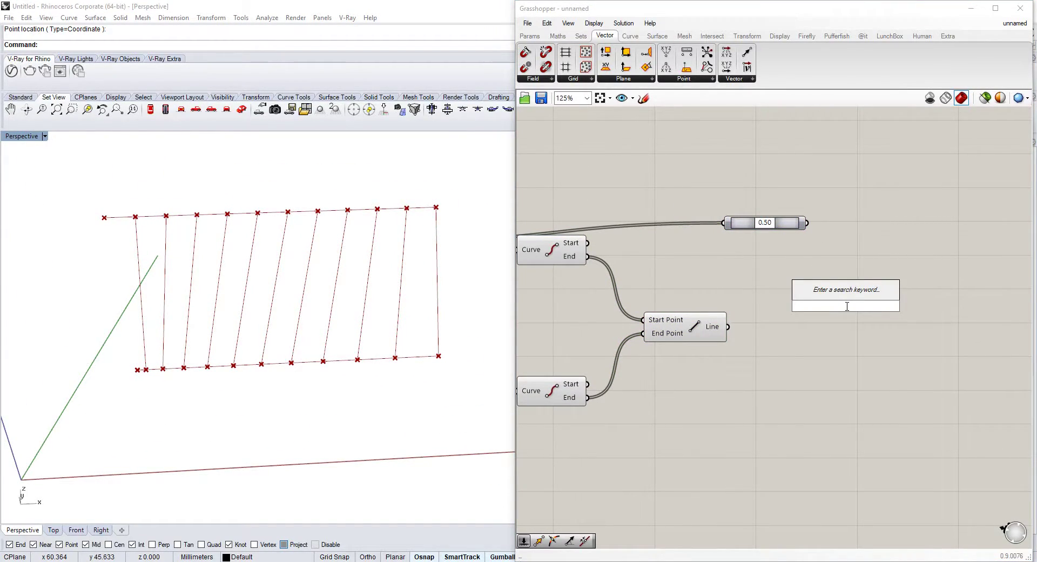
{"action": "key", "text": "Escape"}
Add another Divide Curve component, connect the Line output to its Curve input, and place it below and beyond Line.
{"action": "double_click", "coordinate": [840, 318]}
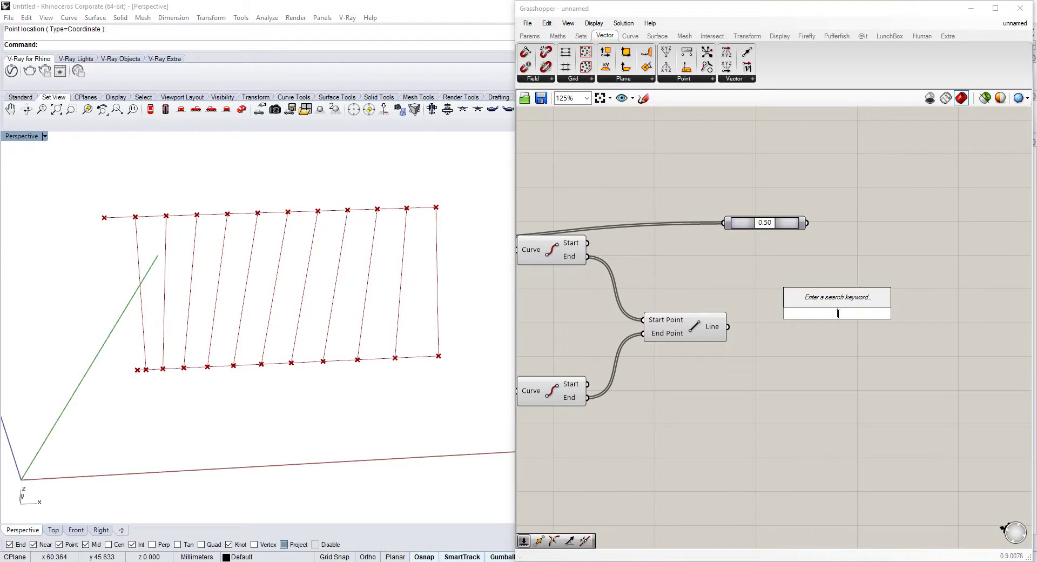
{"action": "type", "text": "di"}
{"action": "left_click", "coordinate": [817, 285]}
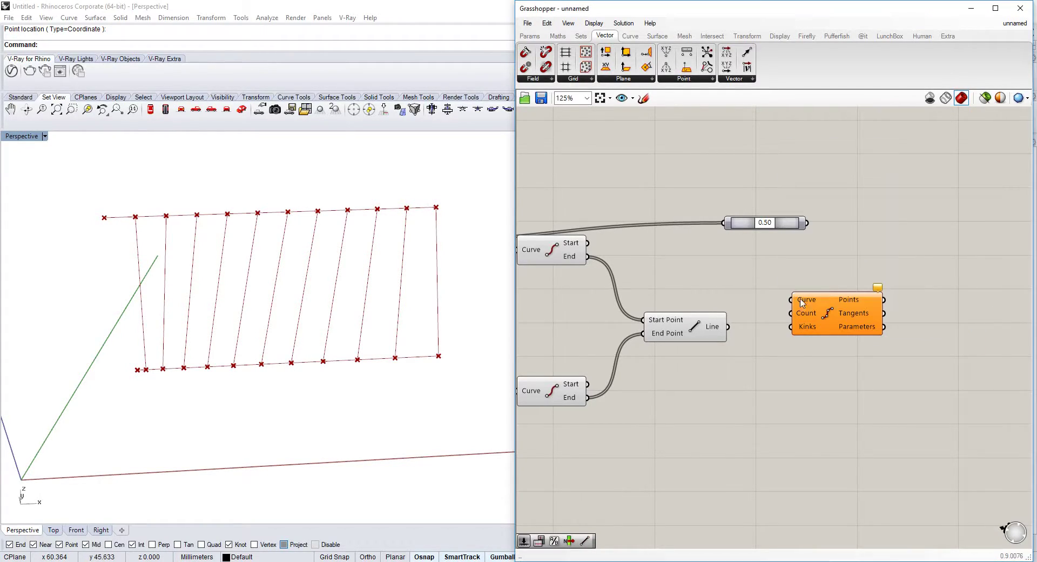
{"action": "left_click_drag", "start_coordinate": [800, 289], "coordinate": [801, 296]}
{"action": "left_click_drag", "start_coordinate": [821, 307], "coordinate": [856, 402]}
{"action": "right_click_drag", "start_coordinate": [697, 435], "coordinate": [703, 409]}
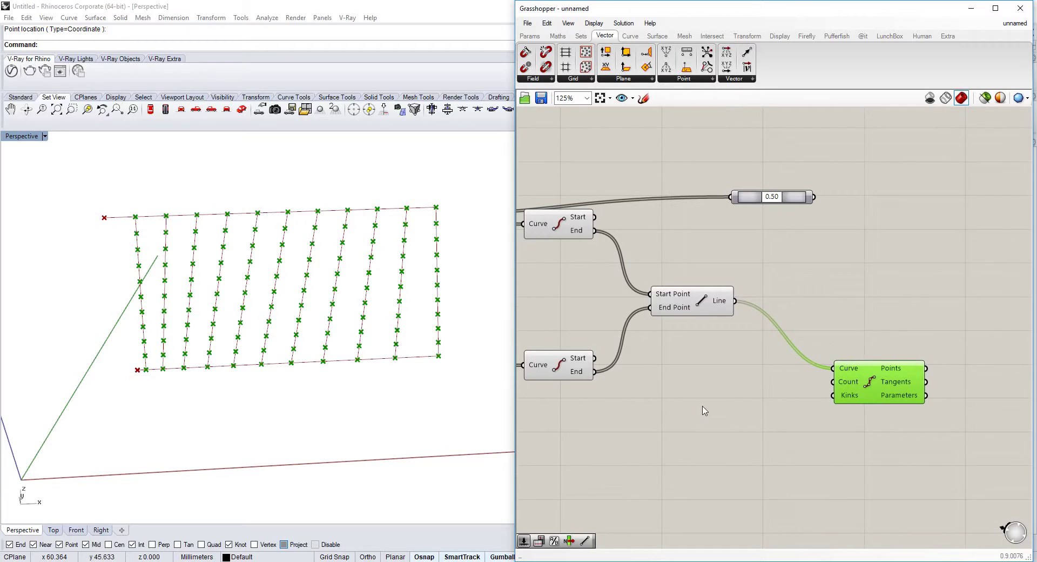
Add a number slider set to 11 and connect it to the new Divide Curve's Count input.
{"action": "double_click", "coordinate": [703, 406]}
{"action": "type", "text": "11"}
{"action": "left_click", "coordinate": [717, 394]}
{"action": "right_click_drag", "start_coordinate": [827, 388], "coordinate": [772, 372]}
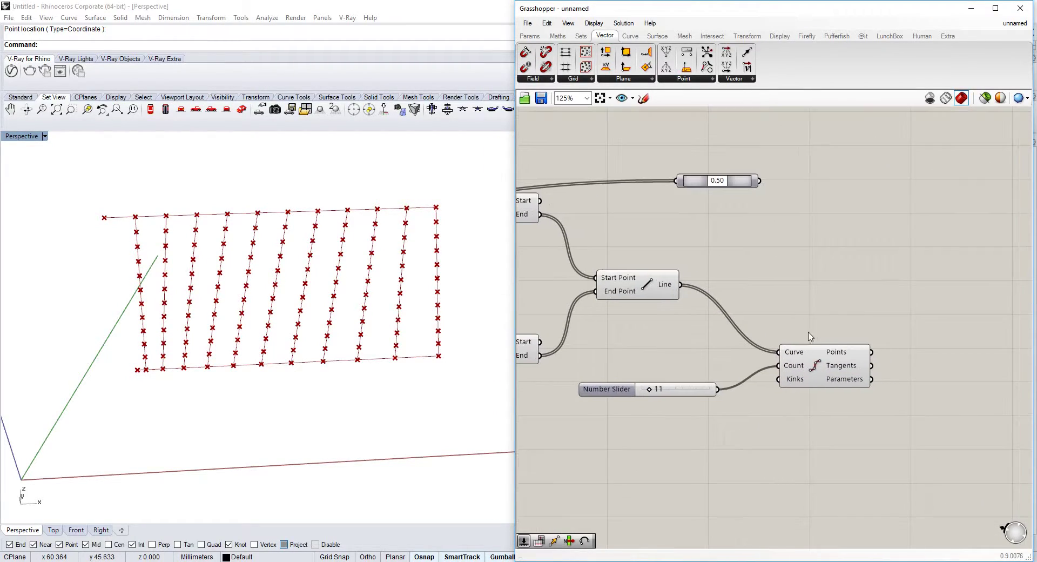
Add a Flip Matrix component past Divide Curve and feed it the division Points.
{"action": "double_click", "coordinate": [886, 283]}
{"action": "type", "text": "flip"}
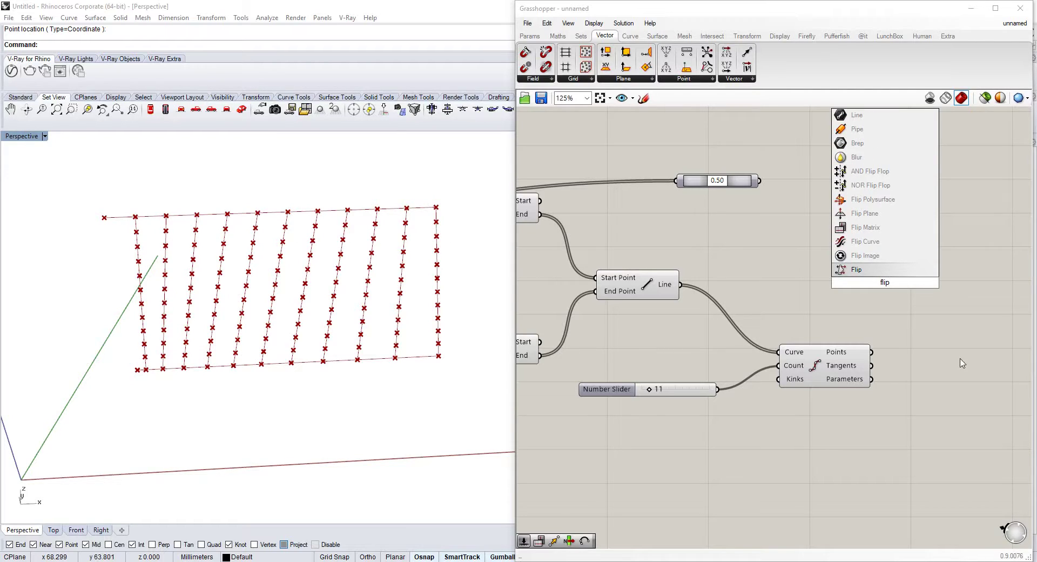
{"action": "left_click", "coordinate": [886, 227]}
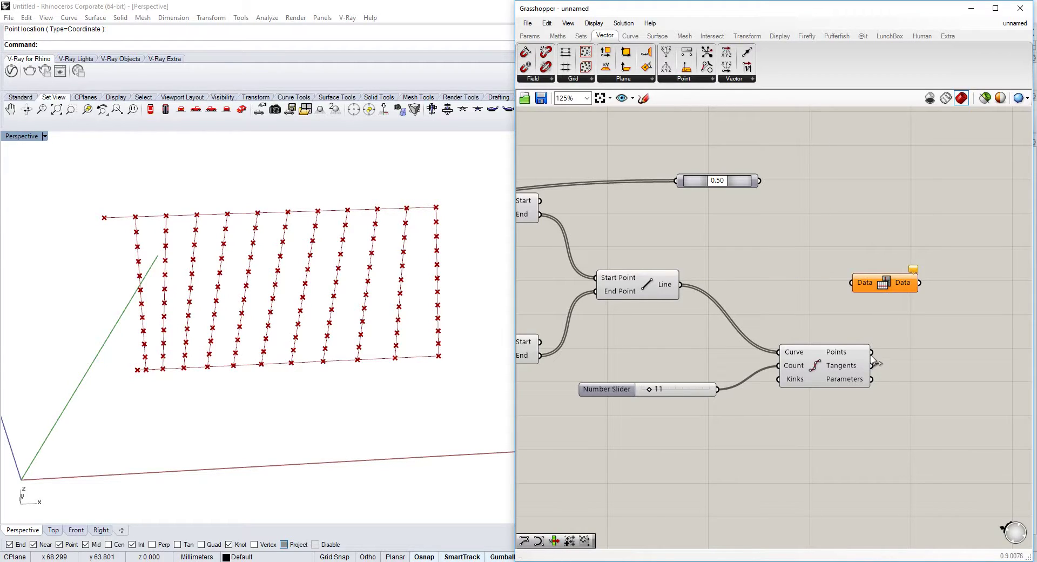
{"action": "left_click_drag", "start_coordinate": [871, 354], "coordinate": [857, 288]}
{"action": "left_click_drag", "start_coordinate": [900, 287], "coordinate": [944, 320]}
{"action": "right_click_drag", "start_coordinate": [944, 319], "coordinate": [860, 306]}
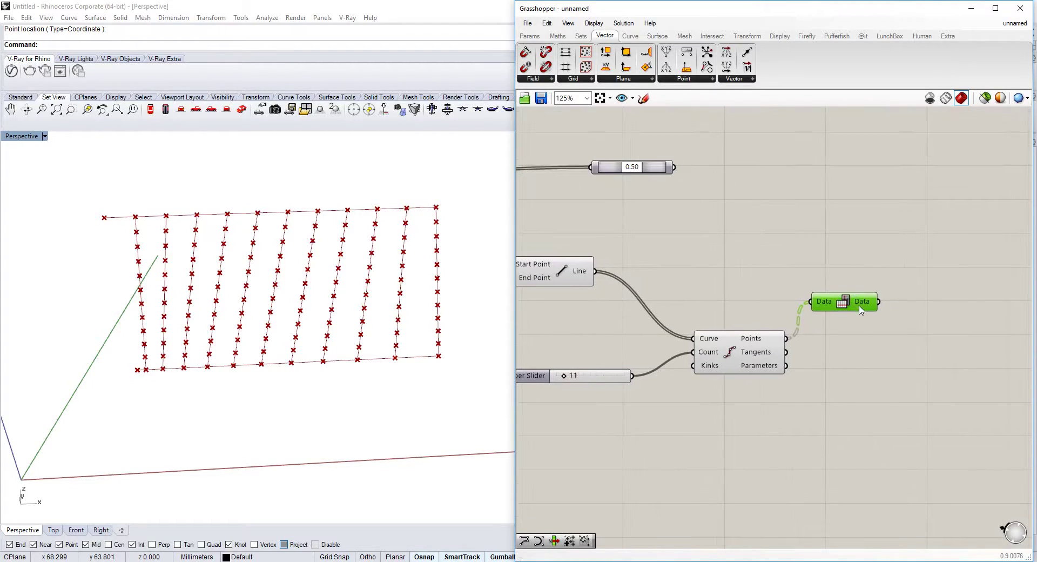
Add a PolyLine component and connect the Flip Matrix Data output to its Vertices input.
{"action": "double_click", "coordinate": [907, 302]}
{"action": "type", "text": "pol"}
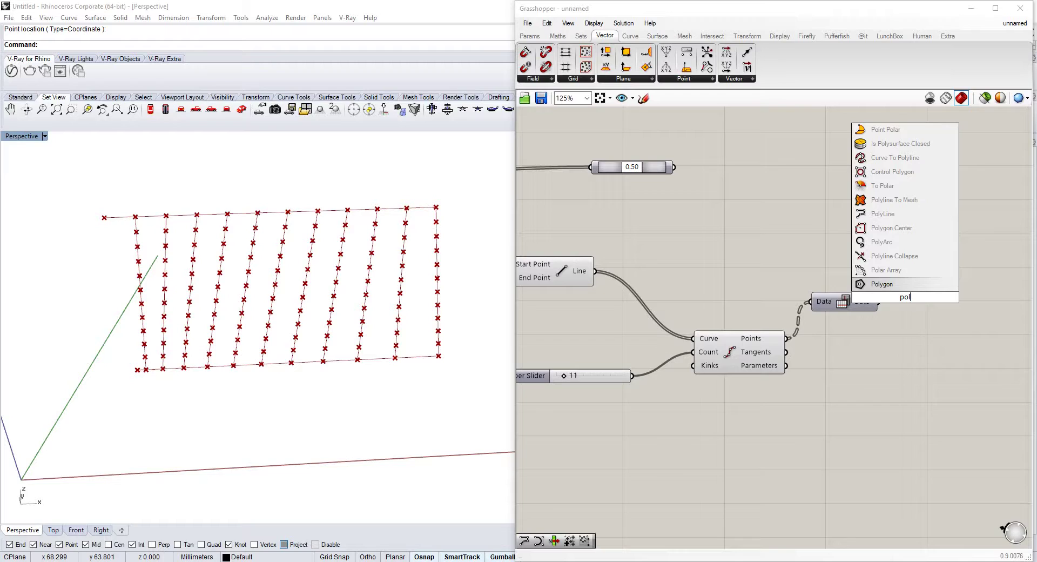
{"action": "left_click", "coordinate": [906, 214]}
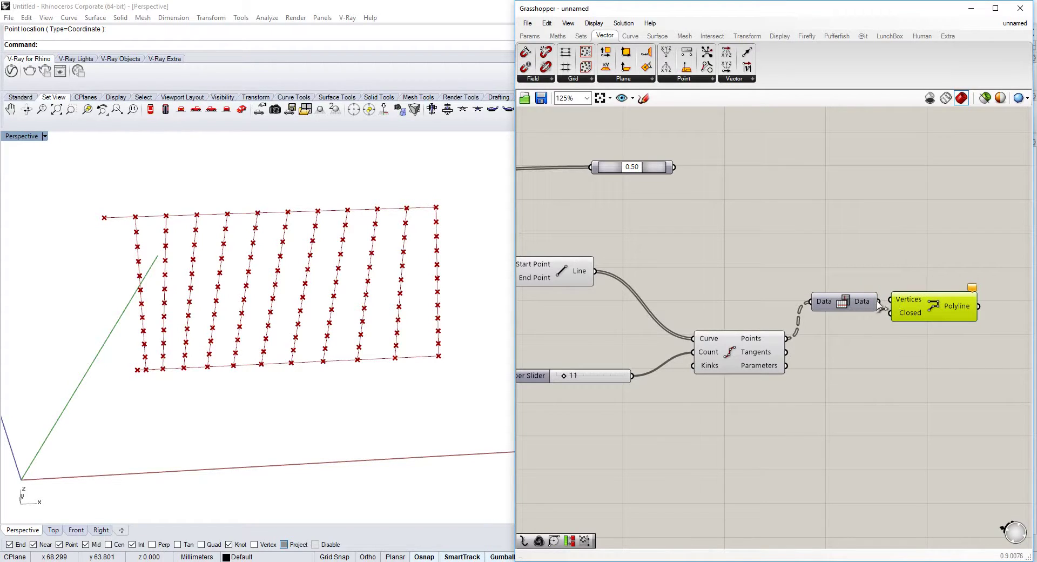
{"action": "left_click_drag", "start_coordinate": [880, 302], "coordinate": [948, 282]}
{"action": "left_click_drag", "start_coordinate": [946, 331], "coordinate": [952, 304]}
Add an Explode component past PolyLine and connect the Polyline output to its Curve input.
{"action": "right_click_drag", "start_coordinate": [947, 302], "coordinate": [833, 243]}
{"action": "scroll", "coordinate": [812, 268], "scroll_direction": "down", "scroll_amount": 1}
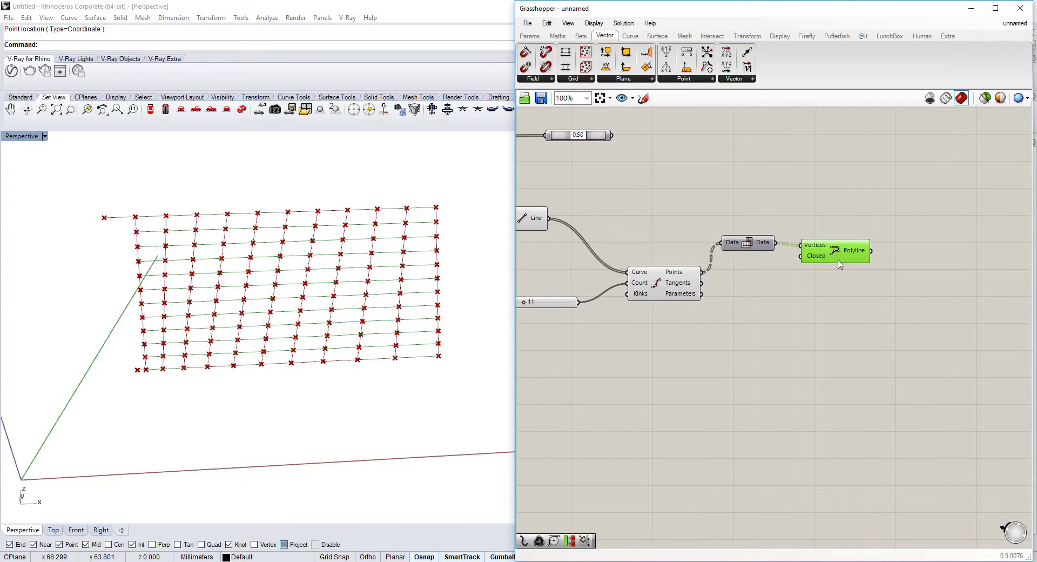
{"action": "double_click", "coordinate": [903, 334]}
{"action": "type", "text": "ex"}
{"action": "left_click", "coordinate": [904, 322]}
{"action": "left_click_drag", "start_coordinate": [904, 326], "coordinate": [942, 276]}
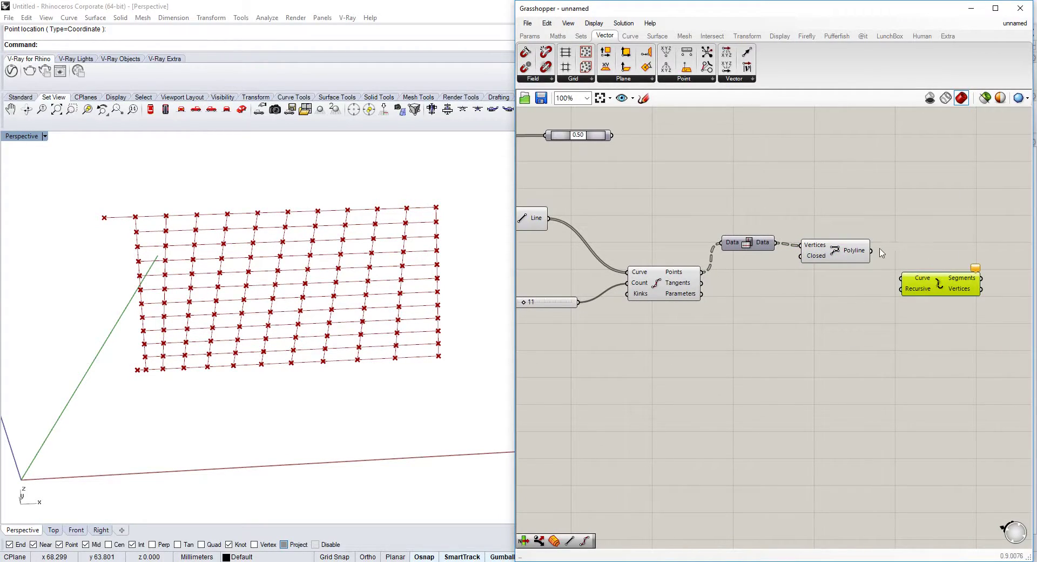
Turn off the preview of the last Divide Curve, Flip Matrix and PolyLine components together.
{"action": "left_click_drag", "start_coordinate": [847, 203], "coordinate": [626, 324]}
{"action": "middle_click", "coordinate": [677, 288]}
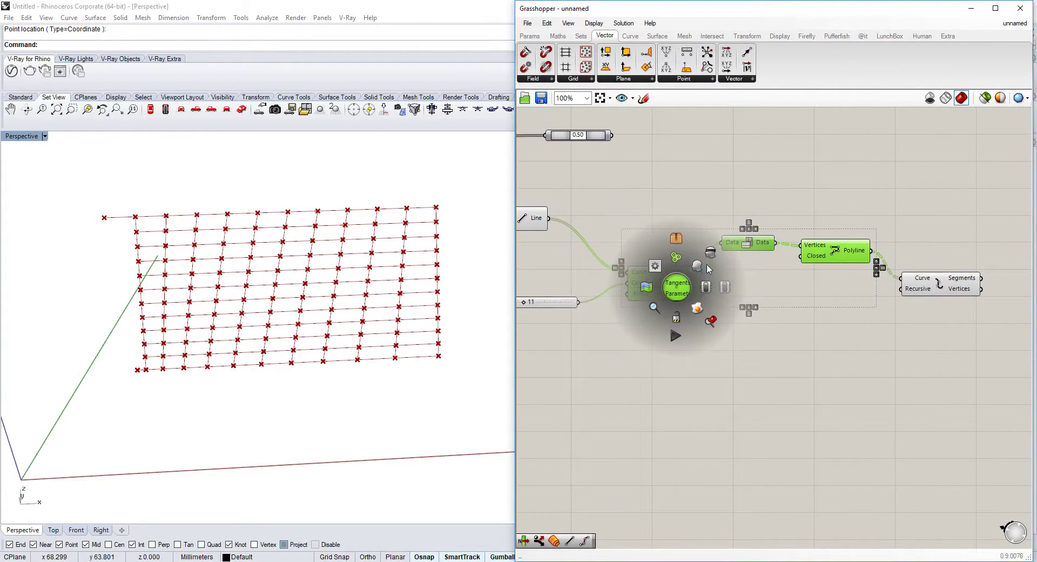
{"action": "left_click", "coordinate": [712, 253]}
{"action": "scroll", "coordinate": [711, 256], "scroll_direction": "down", "scroll_amount": 2}
{"action": "right_click_drag", "start_coordinate": [716, 257], "coordinate": [799, 269]}
{"action": "left_click", "coordinate": [826, 212]}
{"action": "left_click_drag", "start_coordinate": [836, 198], "coordinate": [543, 428]}
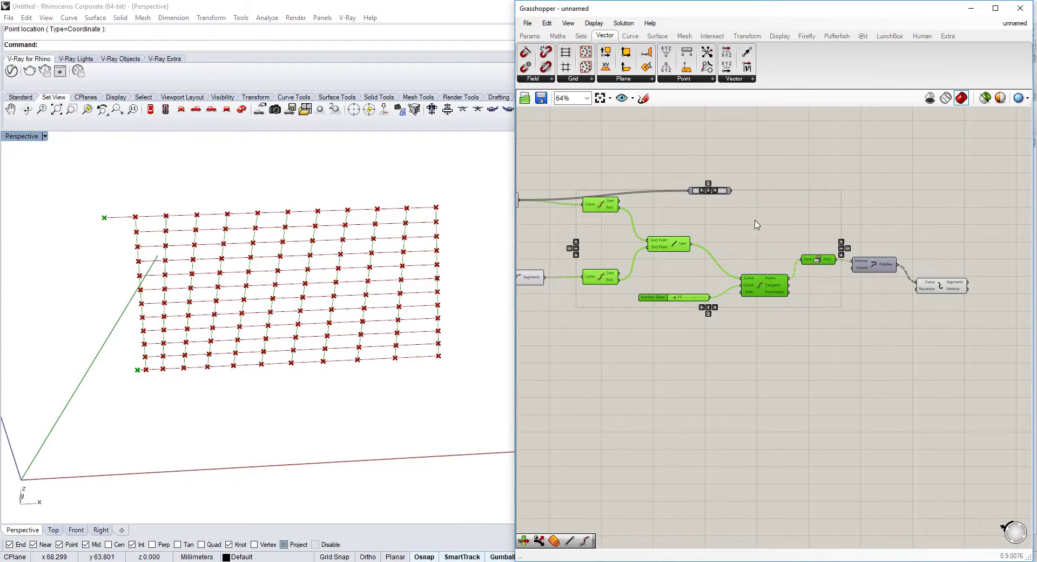
{"action": "left_click", "coordinate": [754, 220]}
Move the 0.50 Point On Curve component beside Explode and connect the exploded Segments to its input.
{"action": "scroll", "coordinate": [724, 191], "scroll_direction": "down", "scroll_amount": 2}
{"action": "scroll", "coordinate": [864, 217], "scroll_direction": "up", "scroll_amount": 5}
{"action": "left_click_drag", "start_coordinate": [723, 192], "coordinate": [913, 282]}
{"action": "right_click", "coordinate": [916, 279]}
{"action": "left_click", "coordinate": [964, 304]}
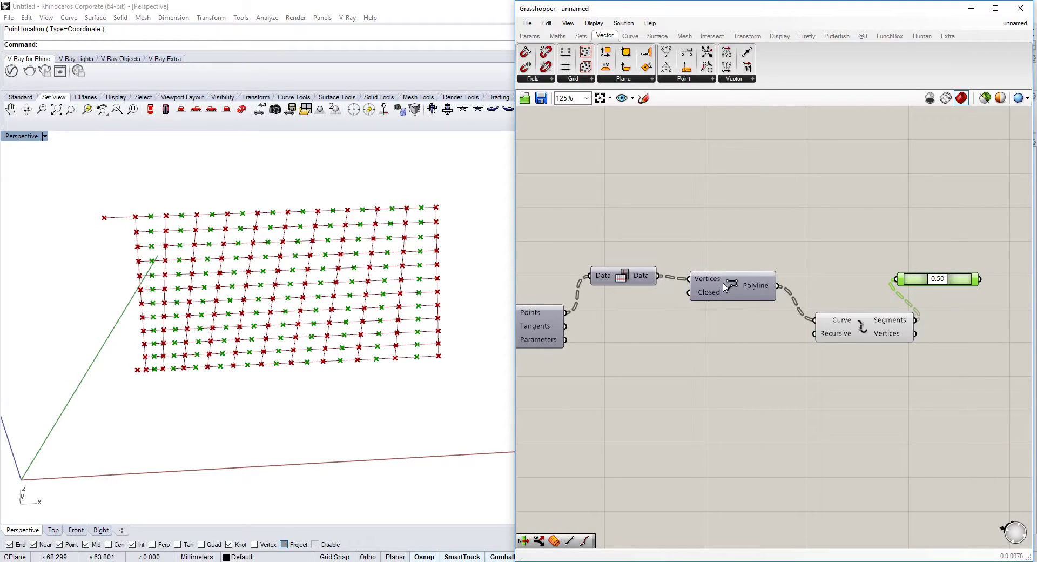
Turn the Explode component's preview off and on again.
{"action": "left_click", "coordinate": [842, 319]}
{"action": "right_click", "coordinate": [855, 327]}
{"action": "left_click", "coordinate": [871, 352]}
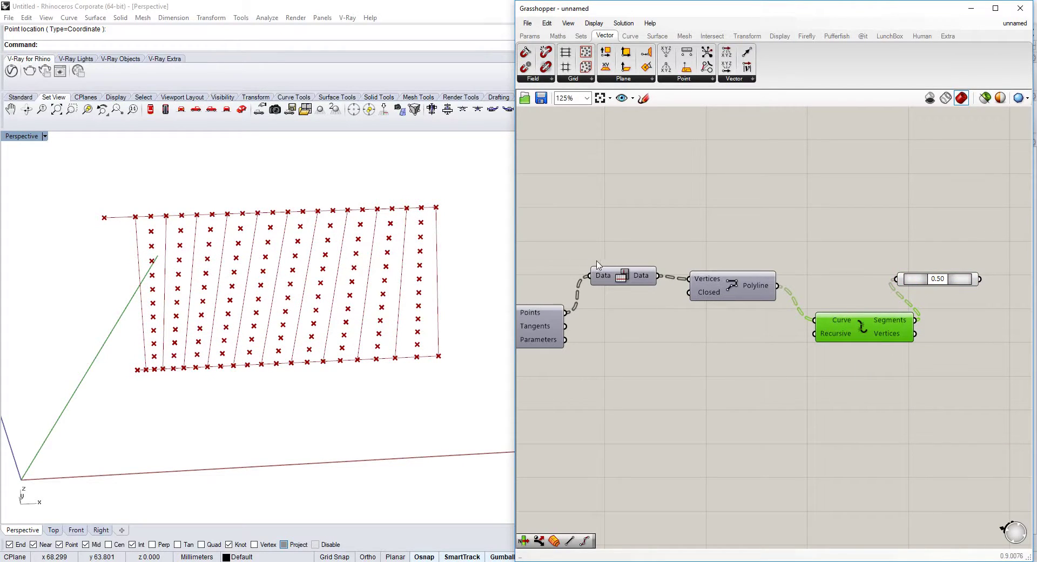
{"action": "right_click", "coordinate": [866, 321]}
{"action": "left_click", "coordinate": [880, 348]}
Turn off the preview of the components upstream of the last Divide Curve, including both End Points and the Line.
{"action": "scroll", "coordinate": [871, 286], "scroll_direction": "down", "scroll_amount": 3}
{"action": "left_click_drag", "start_coordinate": [844, 190], "coordinate": [577, 369]}
{"action": "scroll", "coordinate": [564, 373], "scroll_direction": "down", "scroll_amount": 3}
{"action": "middle_click", "coordinate": [593, 295]}
{"action": "left_click", "coordinate": [627, 257]}
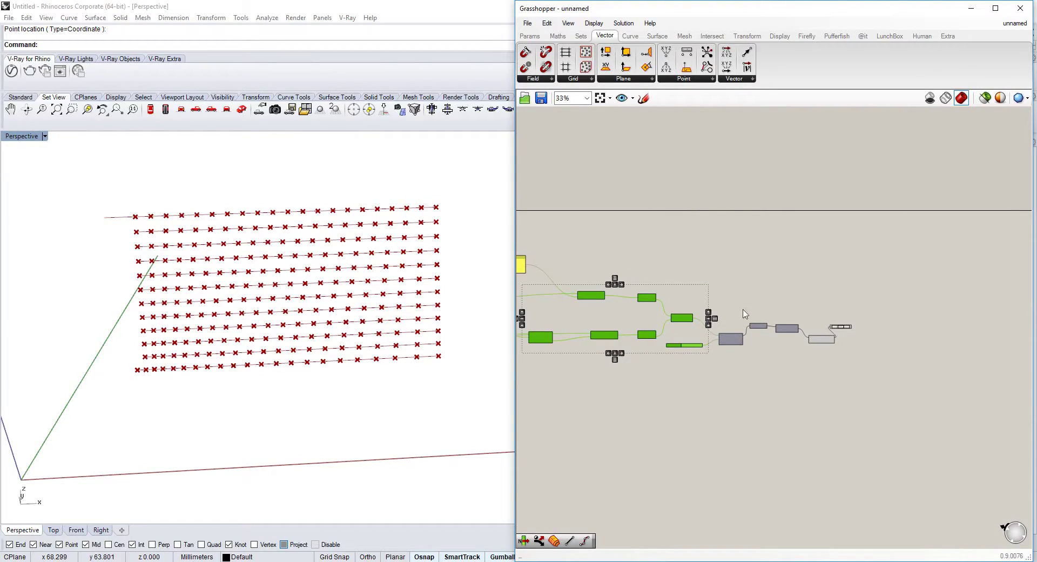
Add a Rotate component, connecting the exploded Segments to Geometry and the Point On Curve output to Plane.
{"action": "right_click_drag", "start_coordinate": [853, 332], "coordinate": [778, 287]}
{"action": "scroll", "coordinate": [778, 287], "scroll_direction": "up", "scroll_amount": 8}
{"action": "mouse_move", "coordinate": [705, 262]}
{"action": "left_mouse_down"}
{"action": "mouse_move", "coordinate": [721, 262]}
{"action": "mouse_move", "coordinate": [705, 263]}
{"action": "left_mouse_up"}
{"action": "right_click_drag", "start_coordinate": [775, 333], "coordinate": [746, 307]}
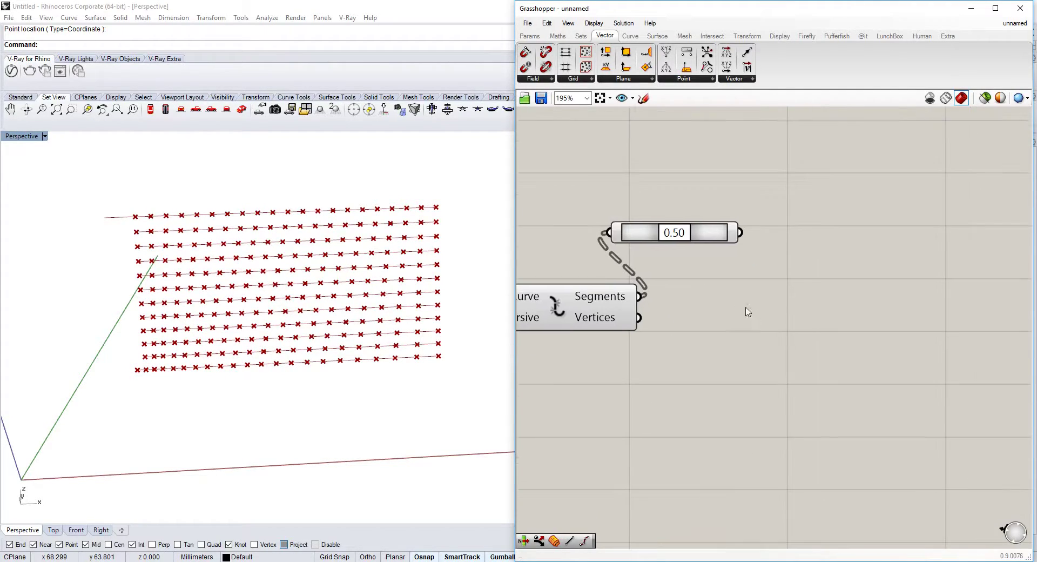
{"action": "double_click", "coordinate": [828, 365]}
{"action": "type", "text": "rot"}
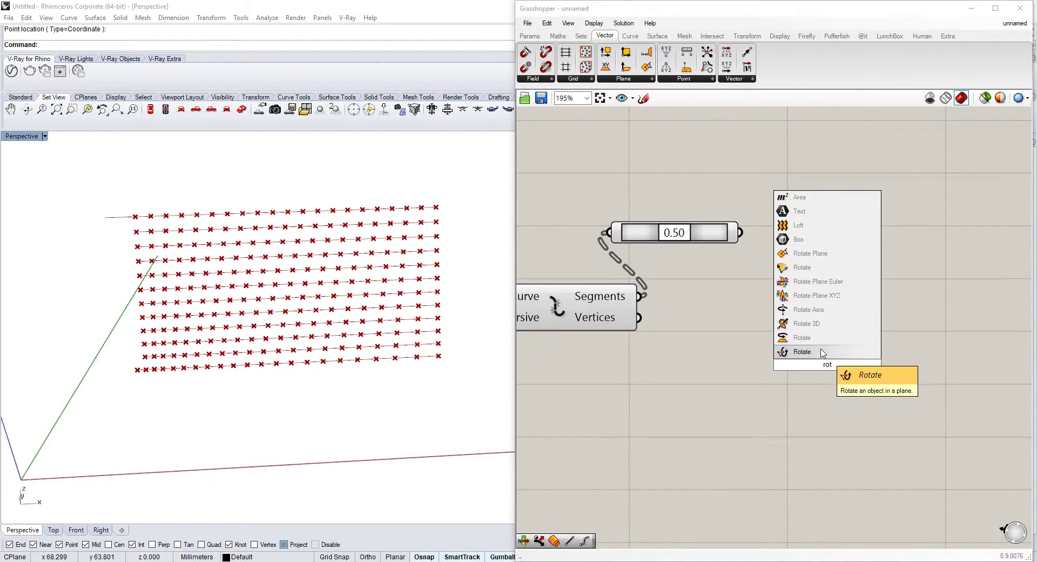
{"action": "left_click", "coordinate": [823, 337]}
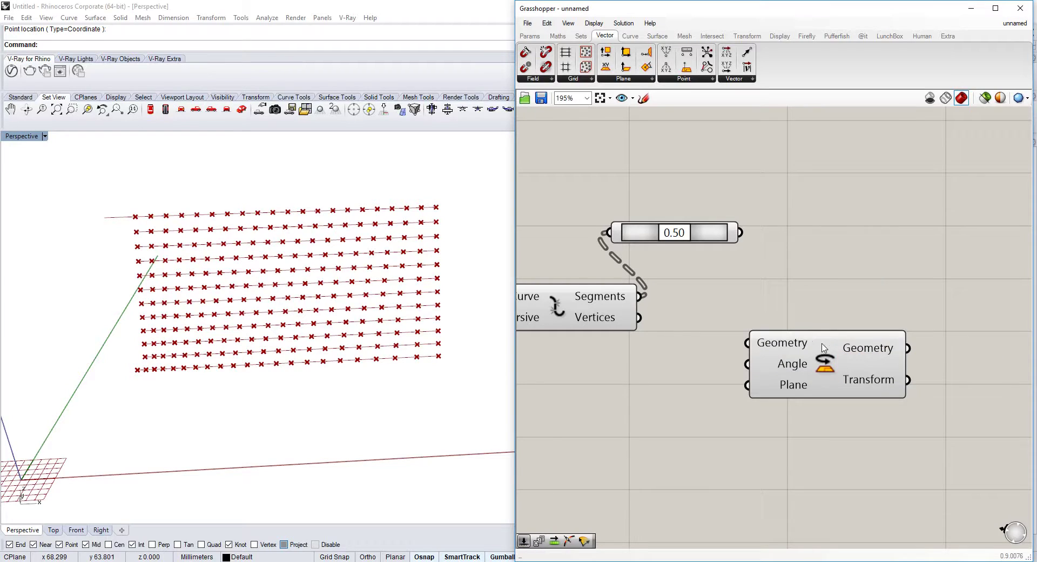
{"action": "left_click_drag", "start_coordinate": [733, 315], "coordinate": [755, 235]}
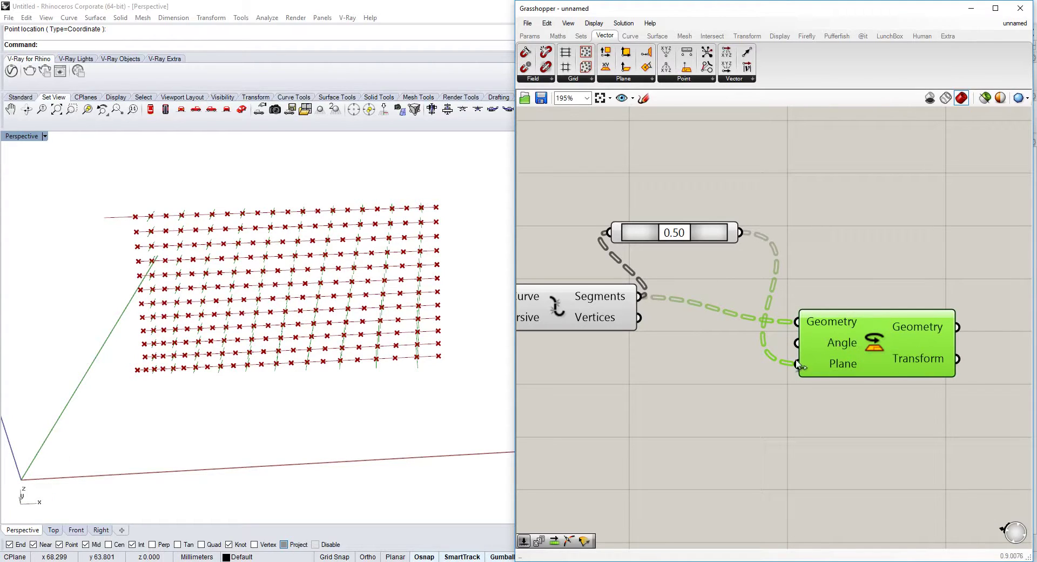
Add a Series component below Explode and connect the slider driving the Range steps to its Count input.
{"action": "double_click", "coordinate": [652, 400]}
{"action": "type", "text": "series"}
{"action": "key", "text": "Return"}
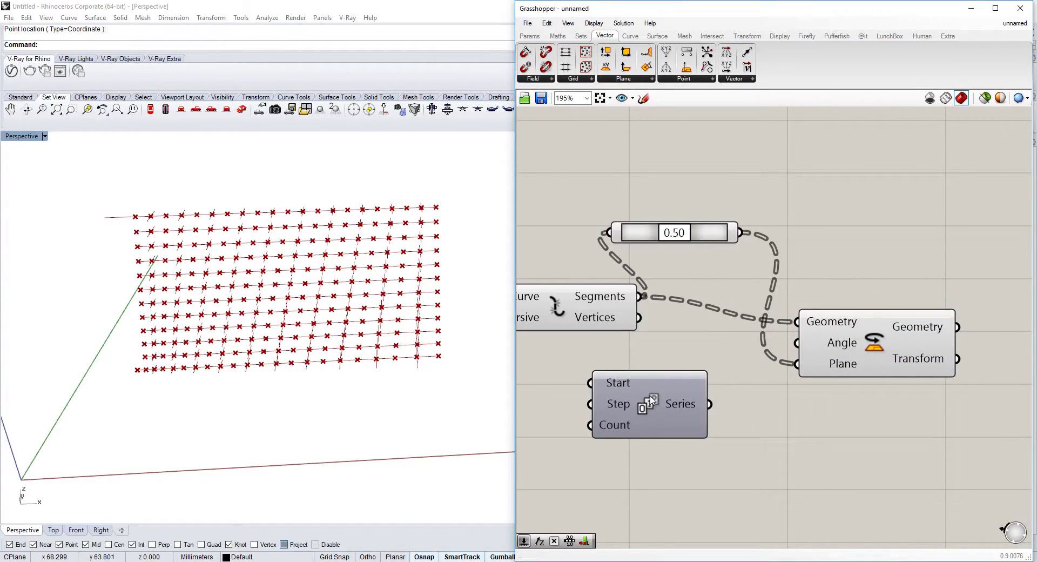
{"action": "scroll", "coordinate": [652, 399], "scroll_direction": "down", "scroll_amount": 8}
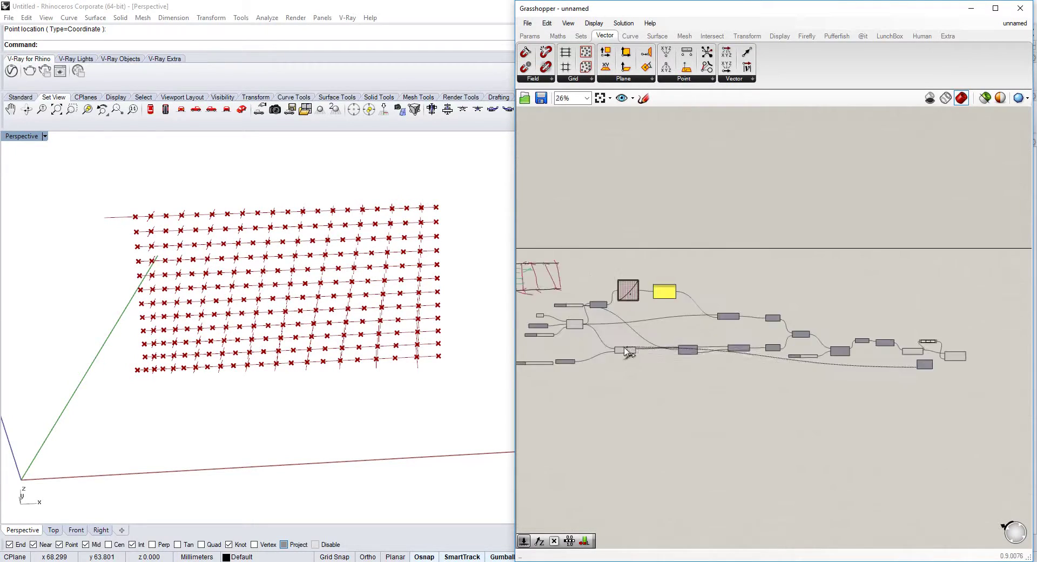
{"action": "scroll", "coordinate": [627, 351], "scroll_direction": "up", "scroll_amount": 4}
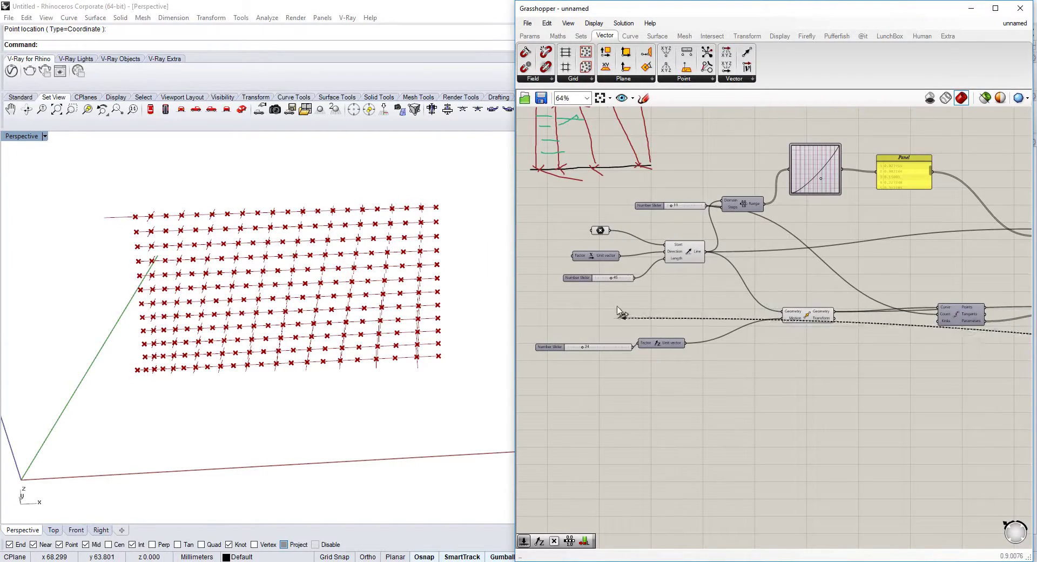
{"action": "left_click_drag", "start_coordinate": [619, 311], "coordinate": [710, 213]}
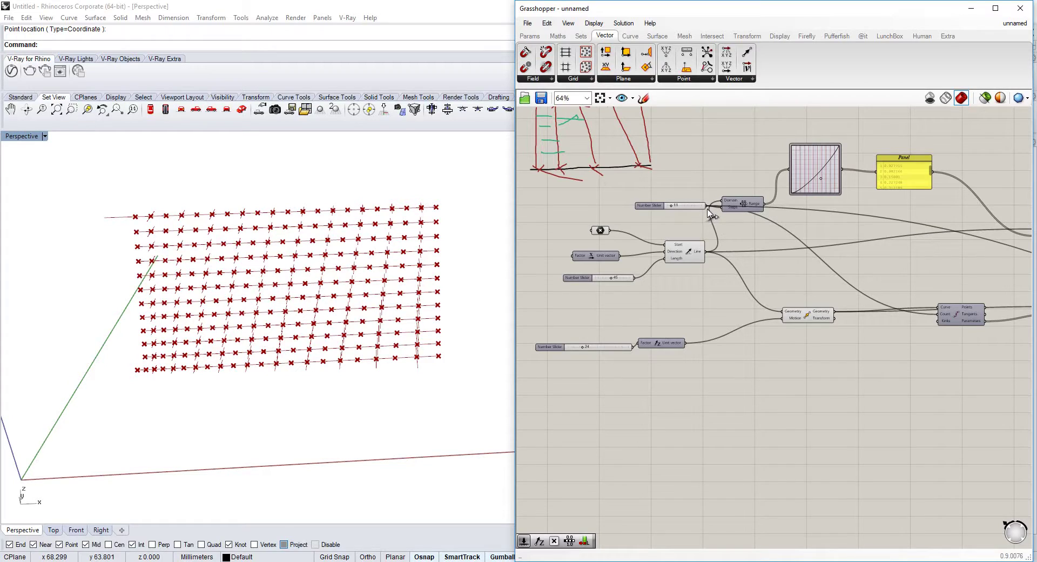
Connect the Series output to Rotate's Angle input and set that input to degrees.
{"action": "right_click_drag", "start_coordinate": [968, 276], "coordinate": [604, 236]}
{"action": "scroll", "coordinate": [604, 236], "scroll_direction": "down", "scroll_amount": 3}
{"action": "right_click_drag", "start_coordinate": [842, 253], "coordinate": [775, 259]}
{"action": "scroll", "coordinate": [775, 259], "scroll_direction": "up", "scroll_amount": 4}
{"action": "right_click_drag", "start_coordinate": [973, 326], "coordinate": [770, 303]}
{"action": "scroll", "coordinate": [771, 303], "scroll_direction": "up", "scroll_amount": 2}
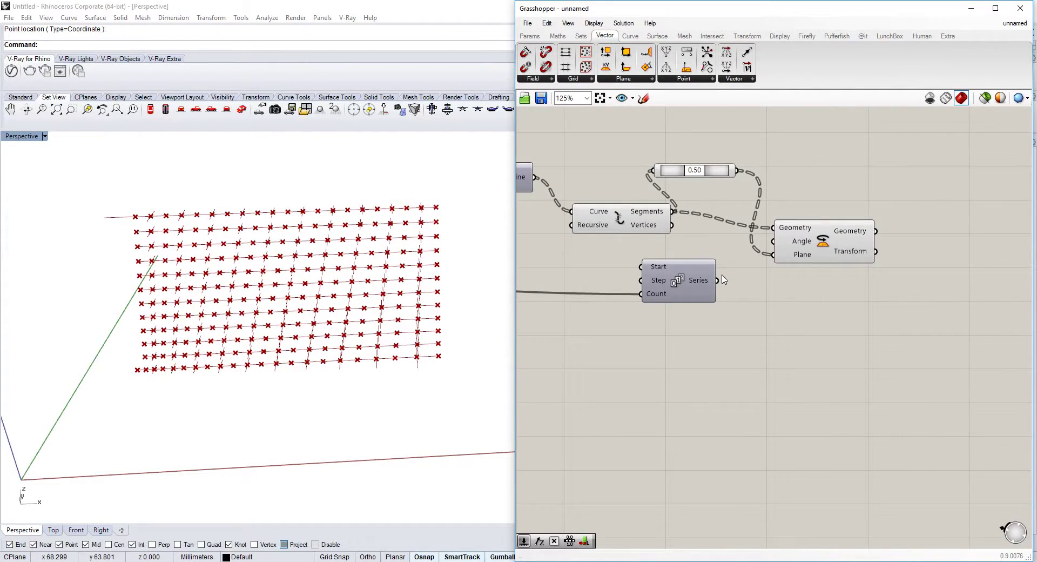
{"action": "right_click", "coordinate": [793, 243]}
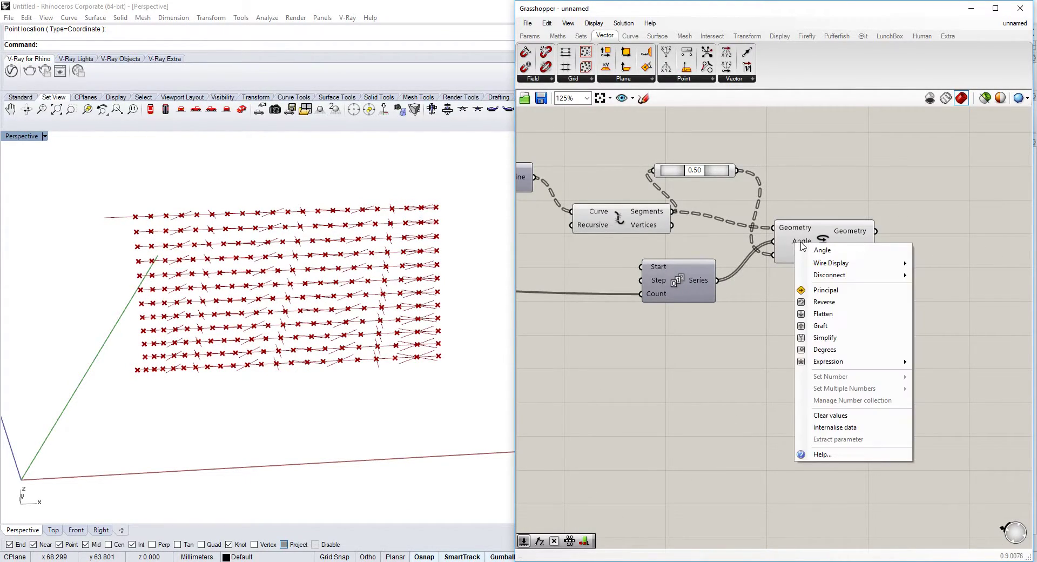
{"action": "left_click", "coordinate": [855, 349]}
Add a number slider set to 2 and connect it to the Series component's Step input.
{"action": "right_click_drag", "start_coordinate": [642, 292], "coordinate": [704, 306]}
{"action": "right_click_drag", "start_coordinate": [254, 273], "coordinate": [331, 299]}
{"action": "scroll", "coordinate": [292, 293], "scroll_direction": "up", "scroll_amount": 6}
{"action": "scroll", "coordinate": [743, 318], "scroll_direction": "up", "scroll_amount": 1}
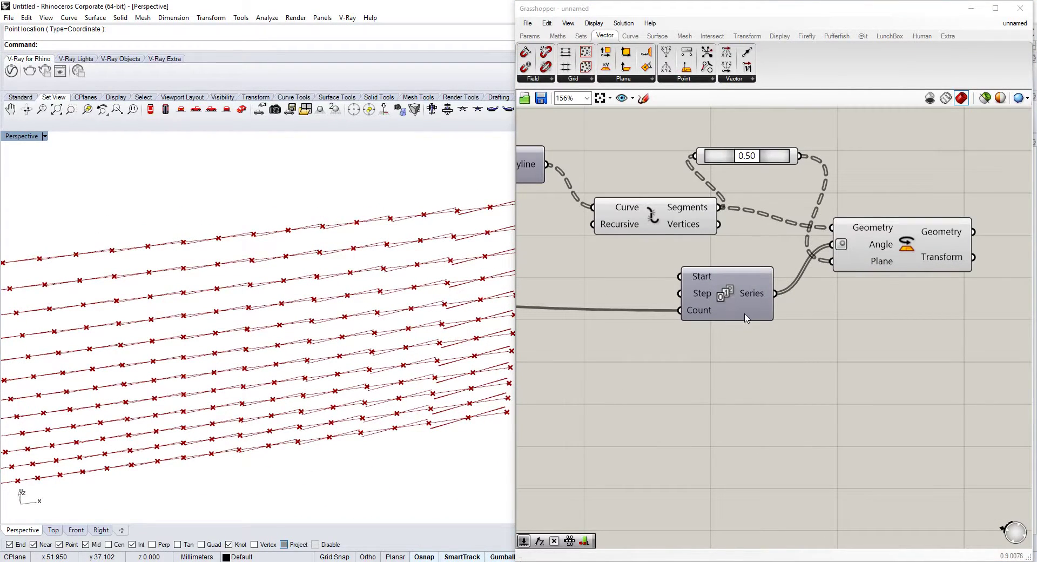
{"action": "right_click_drag", "start_coordinate": [809, 294], "coordinate": [790, 269]}
{"action": "double_click", "coordinate": [676, 346]}
{"action": "right_click_drag", "start_coordinate": [609, 333], "coordinate": [753, 328]}
{"action": "double_click", "coordinate": [661, 331]}
{"action": "type", "text": "2"}
{"action": "key", "text": "Return"}
{"action": "left_click_drag", "start_coordinate": [786, 288], "coordinate": [789, 277]}
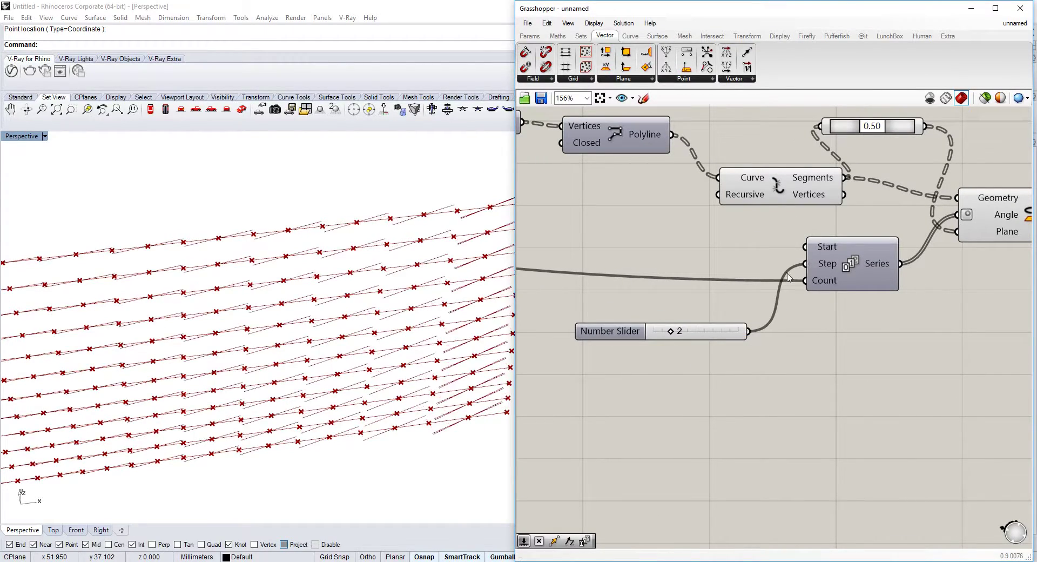
Raise the Series step slider to 5 to strengthen the progressive rotation of the segments.
{"action": "mouse_move", "coordinate": [675, 336]}
{"action": "left_mouse_down"}
{"action": "mouse_move", "coordinate": [667, 335]}
{"action": "mouse_move", "coordinate": [696, 334]}
{"action": "left_mouse_up"}
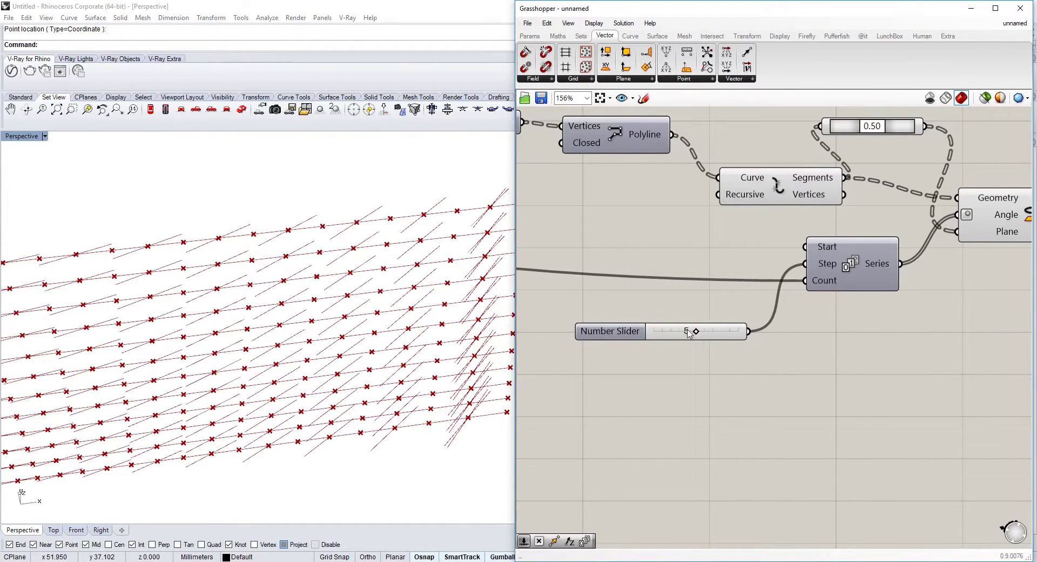
{"action": "right_click_drag", "start_coordinate": [484, 292], "coordinate": [446, 285]}
{"action": "scroll", "coordinate": [452, 246], "scroll_direction": "up", "scroll_amount": 2}
{"action": "right_click_drag", "start_coordinate": [785, 301], "coordinate": [800, 280]}
Add a Subtraction component and reroute the wire feeding the Series Count to its A input.
{"action": "double_click", "coordinate": [618, 218]}
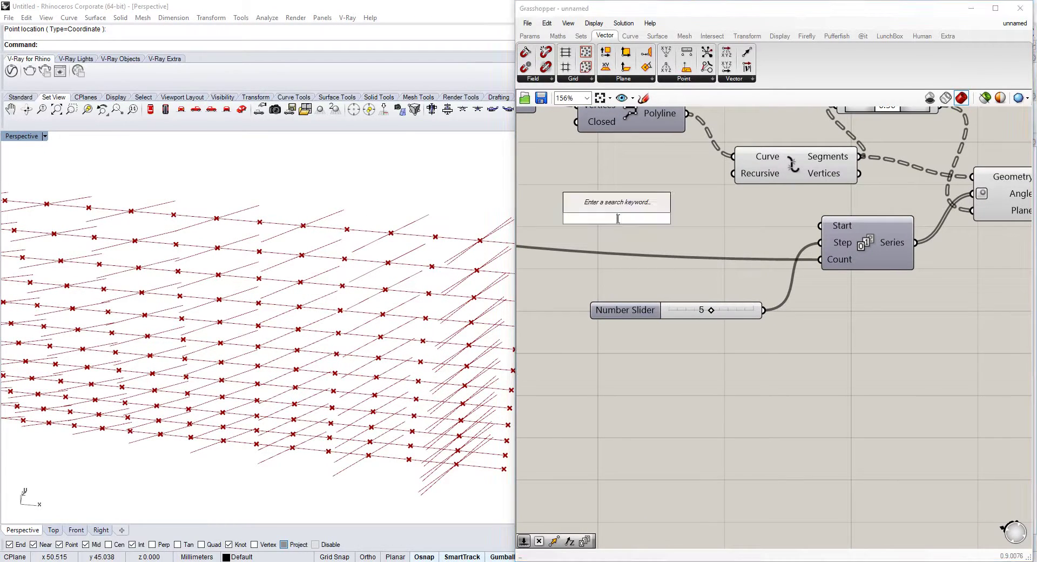
{"action": "type", "text": "subtr"}
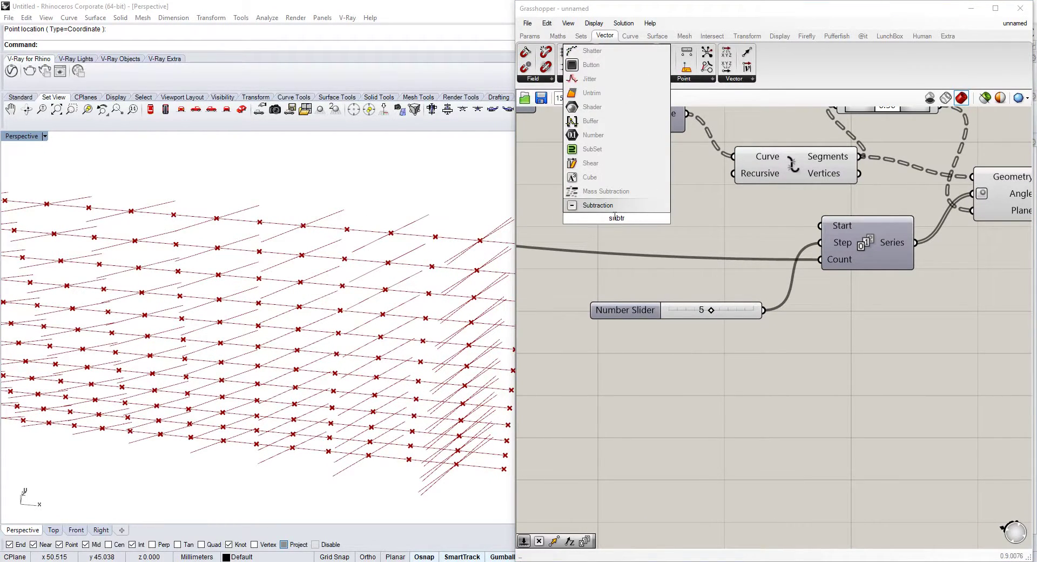
{"action": "key", "text": "Return"}
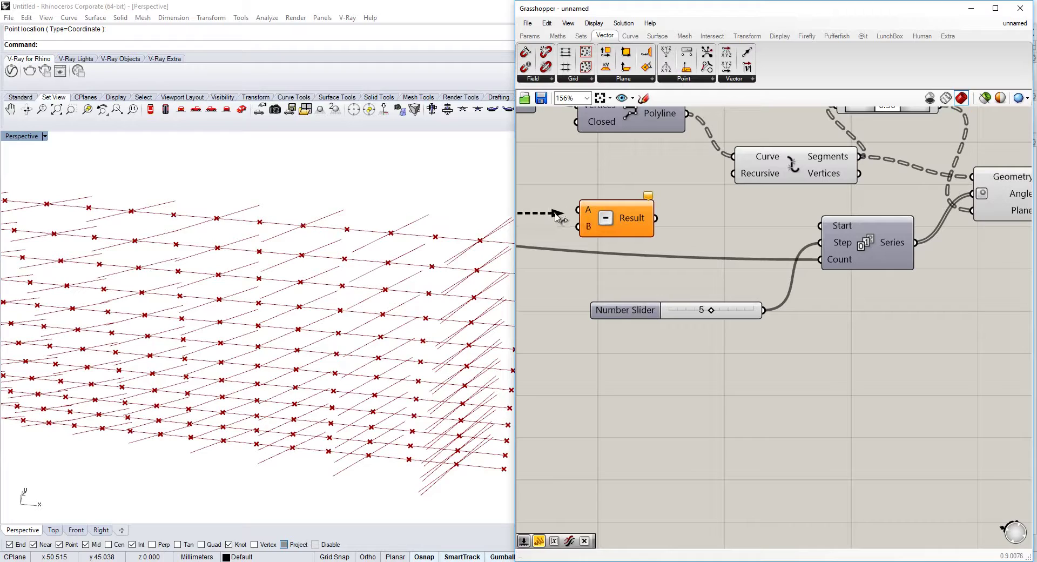
{"action": "left_click_drag", "start_coordinate": [555, 214], "coordinate": [647, 234], "text": "ctrl+shift"}
Add a panel containing 1 as Subtraction's B input and connect the Result to the Series Count.
{"action": "double_click", "coordinate": [611, 262]}
{"action": "type", "text": "//"}
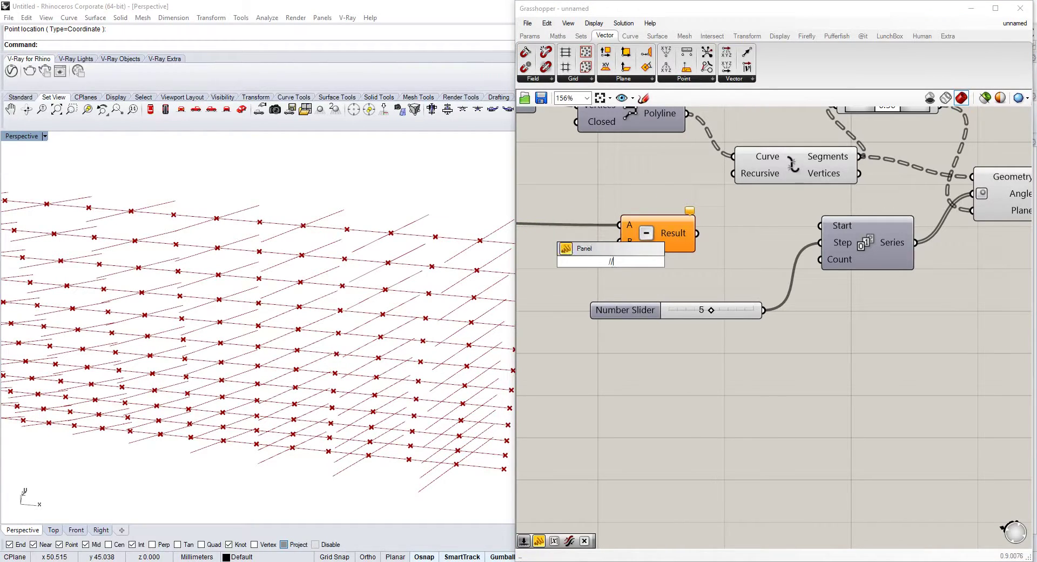
{"action": "type", "text": "1"}
{"action": "key", "text": "Return"}
{"action": "left_click_drag", "start_coordinate": [612, 264], "coordinate": [521, 275]}
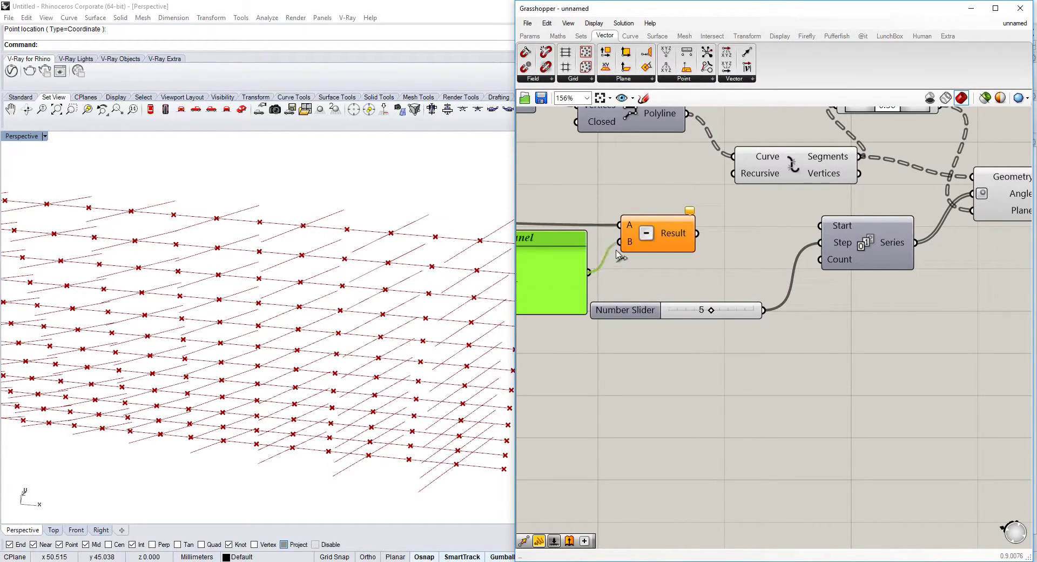
{"action": "left_click_drag", "start_coordinate": [697, 233], "coordinate": [820, 260]}
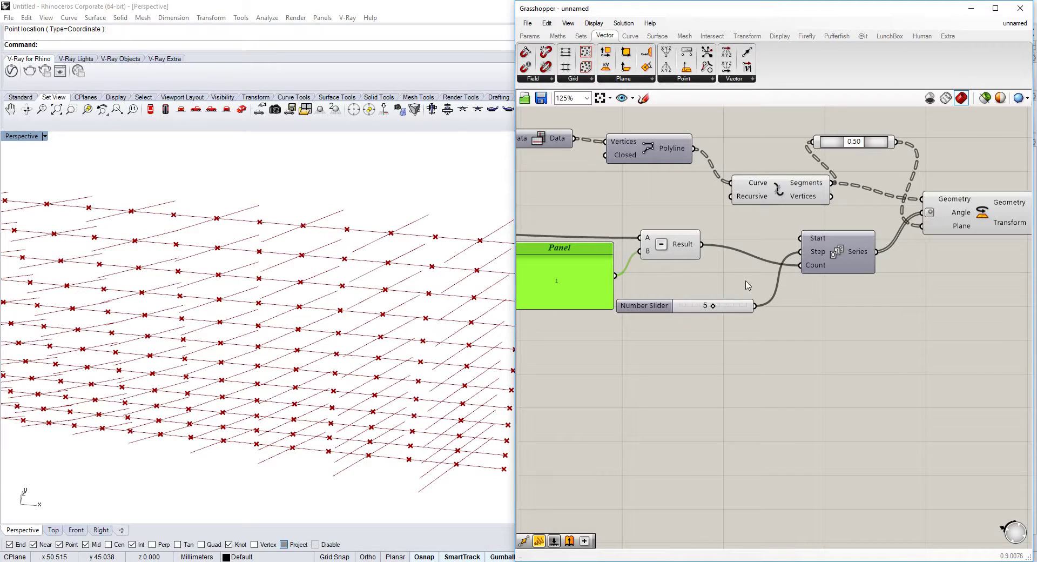
Raise the Series step slider's maximum to 50 and set its value to 4.512.
{"action": "scroll", "coordinate": [523, 323], "scroll_direction": "down", "scroll_amount": 2}
{"action": "scroll", "coordinate": [834, 238], "scroll_direction": "down", "scroll_amount": 1}
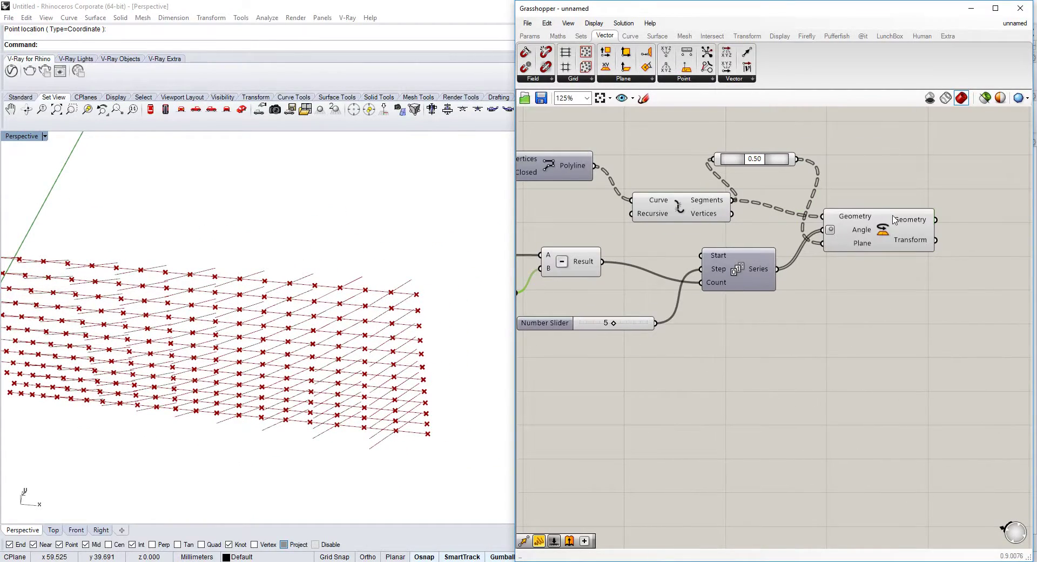
{"action": "left_click", "coordinate": [845, 241]}
{"action": "scroll", "coordinate": [352, 317], "scroll_direction": "up", "scroll_amount": 2}
{"action": "scroll", "coordinate": [683, 312], "scroll_direction": "up", "scroll_amount": 3}
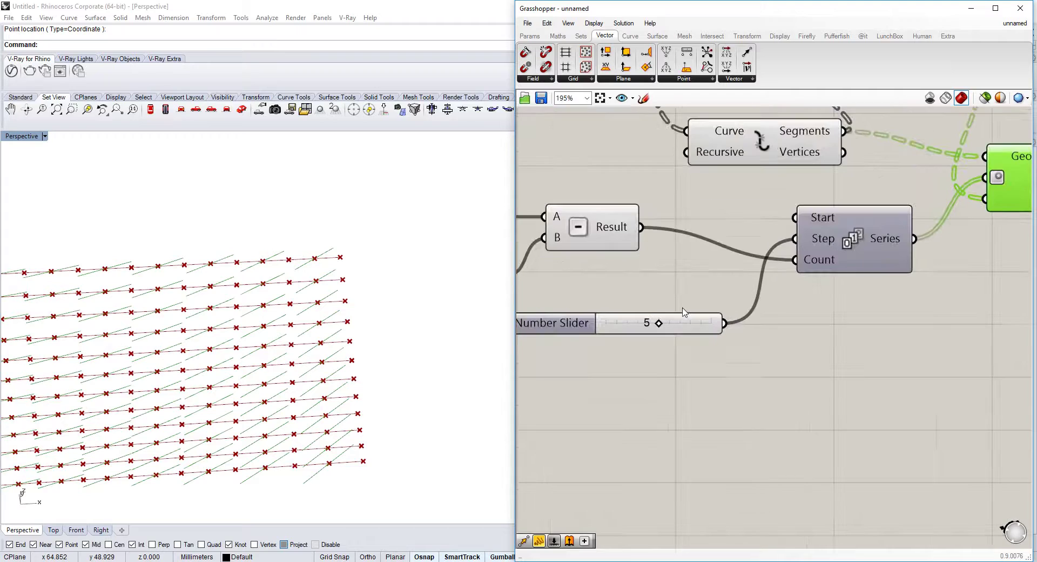
{"action": "mouse_move", "coordinate": [658, 326]}
{"action": "left_mouse_down"}
{"action": "mouse_move", "coordinate": [675, 324]}
{"action": "mouse_move", "coordinate": [635, 324]}
{"action": "mouse_move", "coordinate": [684, 325]}
{"action": "mouse_move", "coordinate": [648, 324]}
{"action": "left_mouse_up"}
{"action": "double_click", "coordinate": [573, 325]}
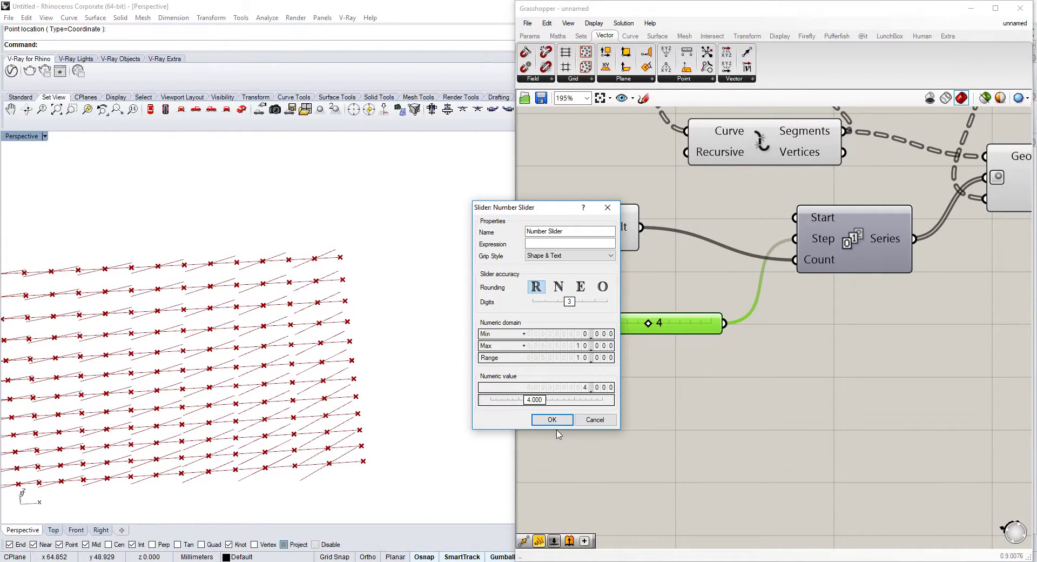
{"action": "double_click", "coordinate": [561, 345]}
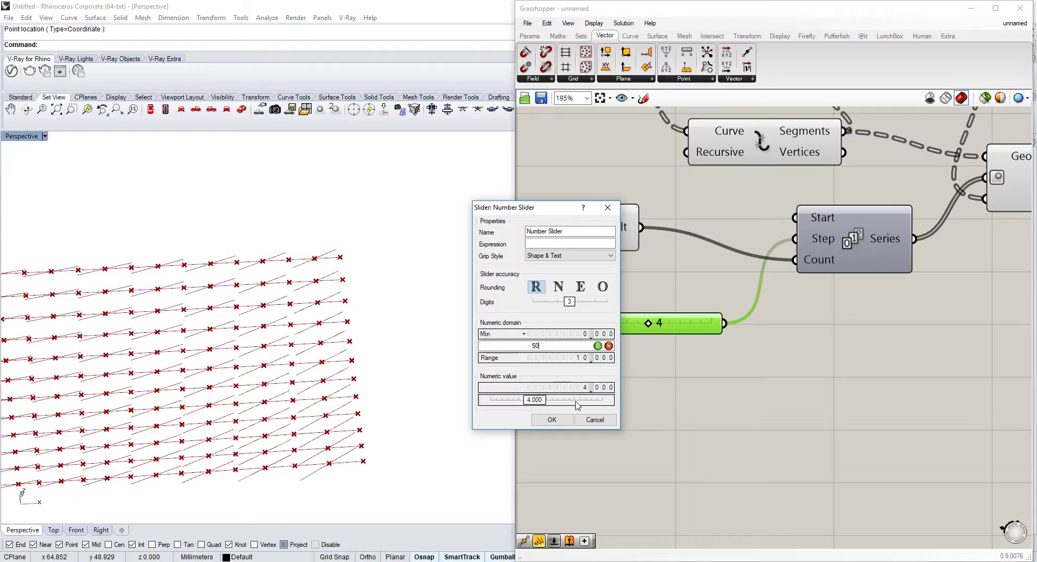
{"action": "left_click", "coordinate": [552, 419]}
{"action": "mouse_move", "coordinate": [618, 327]}
{"action": "left_mouse_down"}
{"action": "mouse_move", "coordinate": [639, 326]}
{"action": "mouse_move", "coordinate": [619, 326]}
{"action": "left_mouse_up"}
Turn off the preview of the upstream components feeding the rotation, from the divided points through the exploded segments.
{"action": "scroll", "coordinate": [680, 298], "scroll_direction": "down", "scroll_amount": 2}
{"action": "right_click_drag", "start_coordinate": [984, 230], "coordinate": [1015, 290]}
{"action": "scroll", "coordinate": [829, 263], "scroll_direction": "up", "scroll_amount": 2}
{"action": "scroll", "coordinate": [830, 249], "scroll_direction": "down", "scroll_amount": 5}
{"action": "scroll", "coordinate": [917, 208], "scroll_direction": "down", "scroll_amount": 1}
{"action": "left_click_drag", "start_coordinate": [920, 197], "coordinate": [677, 283]}
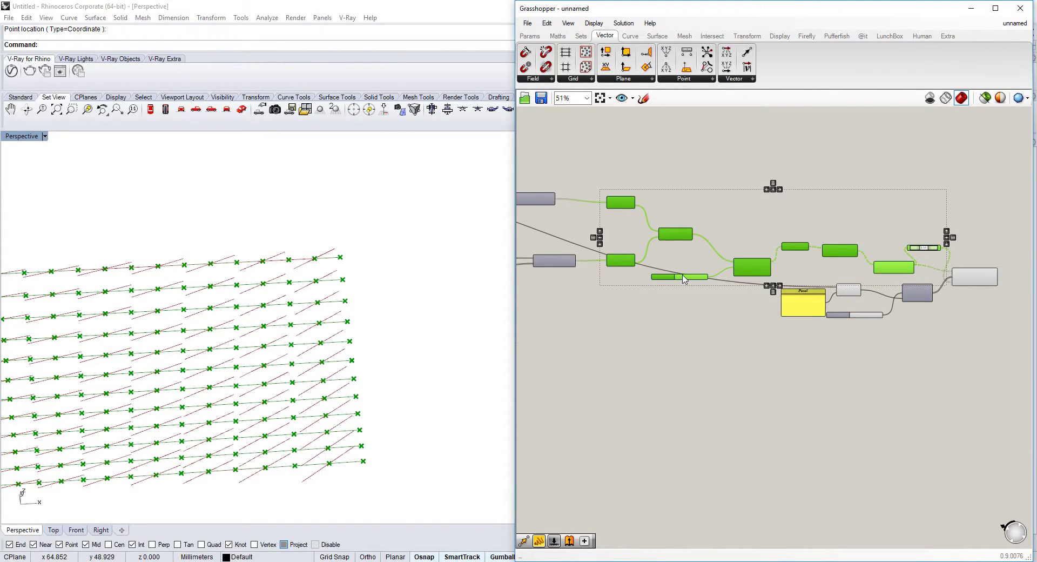
{"action": "middle_click", "coordinate": [683, 275]}
{"action": "left_click", "coordinate": [715, 243]}
Add a Flip Matrix component and connect the rotated Geometry output to its Data input.
{"action": "right_click_drag", "start_coordinate": [840, 254], "coordinate": [791, 231]}
{"action": "scroll", "coordinate": [851, 248], "scroll_direction": "up", "scroll_amount": 3}
{"action": "left_click", "coordinate": [923, 270]}
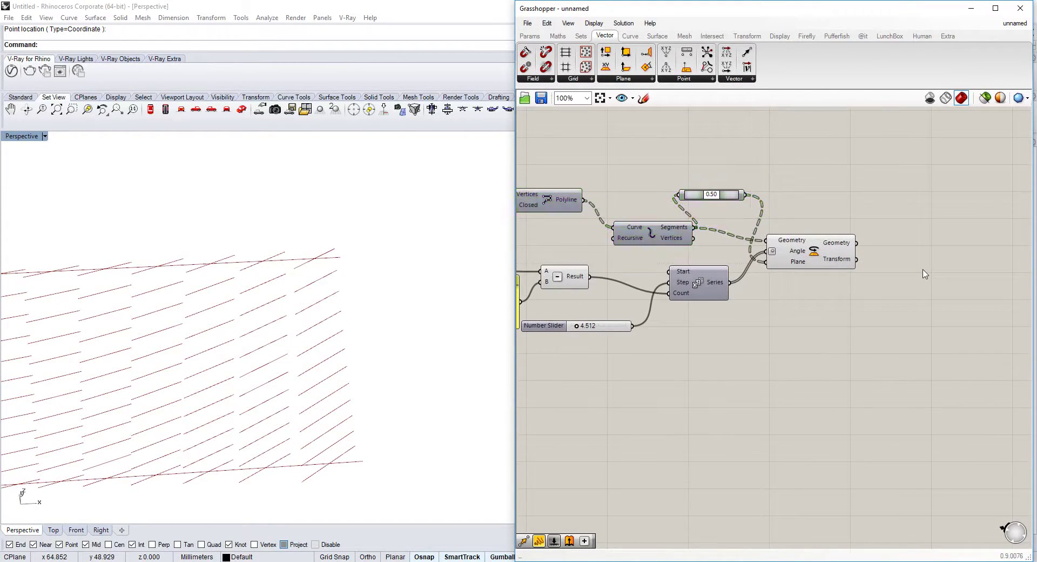
{"action": "double_click", "coordinate": [925, 274]}
{"action": "type", "text": "flip"}
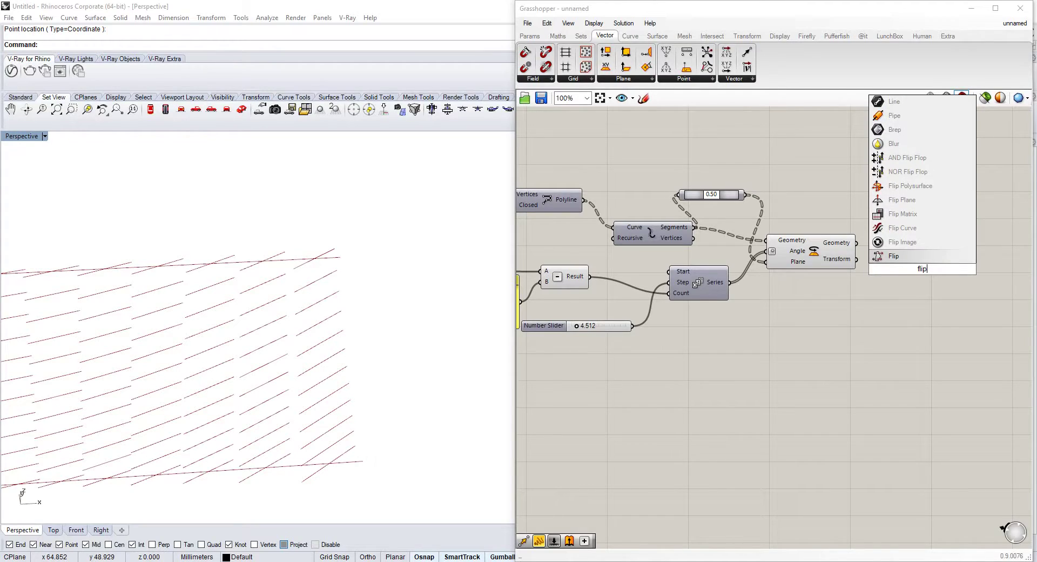
{"action": "left_click", "coordinate": [899, 216]}
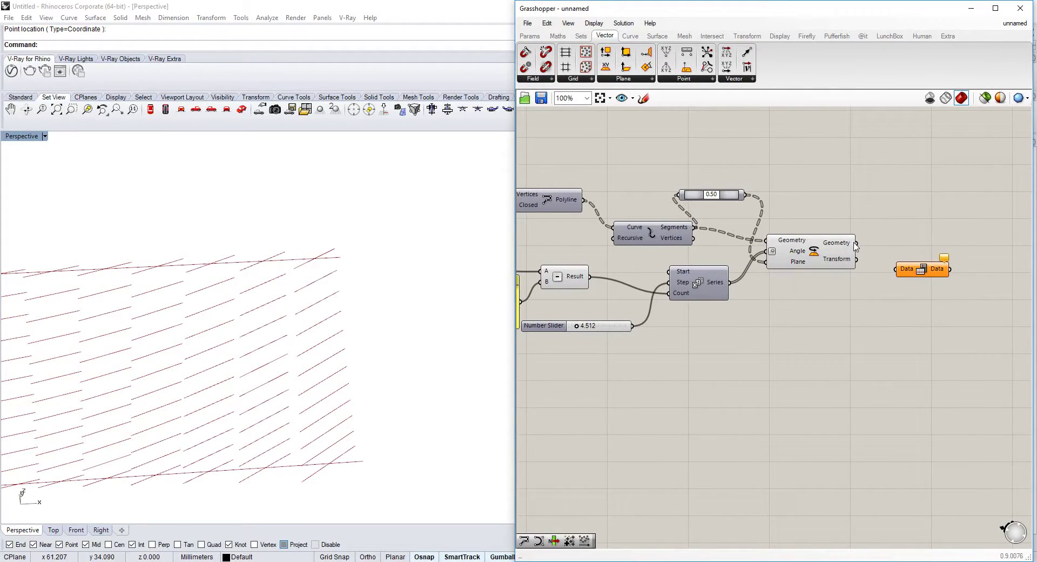
{"action": "left_click_drag", "start_coordinate": [855, 245], "coordinate": [896, 269]}
Add a Loft component and connect the flipped Data output to its Curves input.
{"action": "right_click_drag", "start_coordinate": [966, 280], "coordinate": [829, 266]}
{"action": "double_click", "coordinate": [876, 270]}
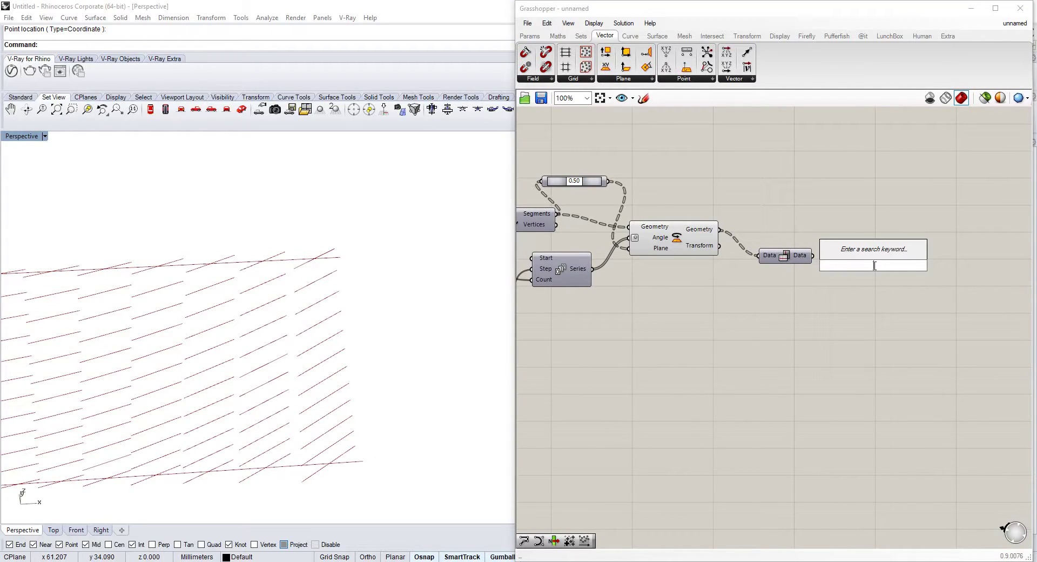
{"action": "type", "text": "loft"}
{"action": "left_click", "coordinate": [841, 248]}
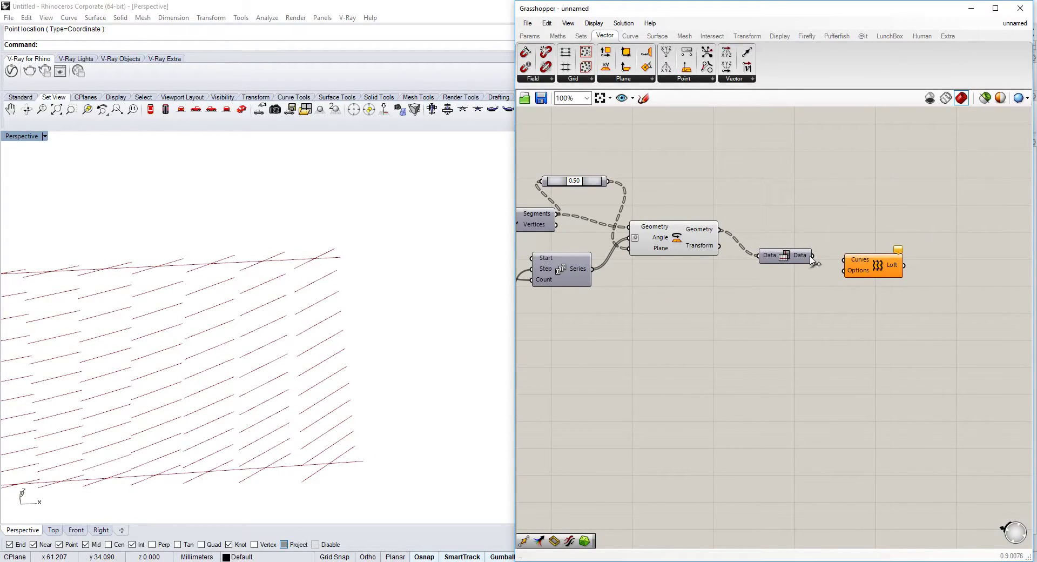
Turn off the preview of the Rotate component so its source lines are hidden behind the lofted panels.
{"action": "scroll", "coordinate": [320, 301], "scroll_direction": "down", "scroll_amount": 8}
{"action": "mouse_move", "coordinate": [180, 345]}
{"action": "right_mouse_down"}
{"action": "mouse_move", "coordinate": [319, 301]}
{"action": "mouse_move", "coordinate": [210, 347]}
{"action": "mouse_move", "coordinate": [194, 331]}
{"action": "right_mouse_up"}
{"action": "scroll", "coordinate": [211, 347], "scroll_direction": "up", "scroll_amount": 6}
{"action": "right_click_drag", "start_coordinate": [792, 228], "coordinate": [863, 268]}
{"action": "left_click_drag", "start_coordinate": [797, 191], "coordinate": [693, 294]}
{"action": "middle_click", "coordinate": [724, 279]}
{"action": "left_click", "coordinate": [756, 247]}
Turn off the preview of the Move component and the Line SDL component.
{"action": "scroll", "coordinate": [757, 249], "scroll_direction": "down", "scroll_amount": 3}
{"action": "right_click_drag", "start_coordinate": [702, 244], "coordinate": [901, 247]}
{"action": "right_click_drag", "start_coordinate": [642, 243], "coordinate": [819, 281]}
{"action": "scroll", "coordinate": [819, 280], "scroll_direction": "up", "scroll_amount": 2}
{"action": "right_click_drag", "start_coordinate": [641, 290], "coordinate": [795, 303]}
{"action": "scroll", "coordinate": [796, 304], "scroll_direction": "down", "scroll_amount": 1}
{"action": "scroll", "coordinate": [796, 303], "scroll_direction": "up", "scroll_amount": 2}
{"action": "left_click_drag", "start_coordinate": [833, 281], "coordinate": [765, 370]}
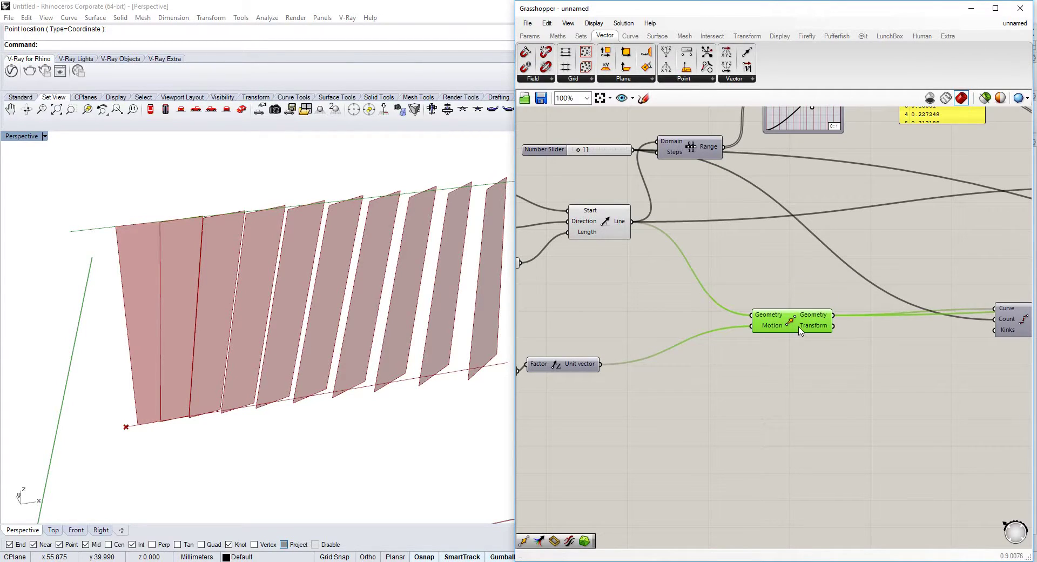
{"action": "middle_click", "coordinate": [800, 327]}
{"action": "left_click", "coordinate": [832, 294]}
{"action": "left_click", "coordinate": [611, 210]}
{"action": "right_click", "coordinate": [606, 225]}
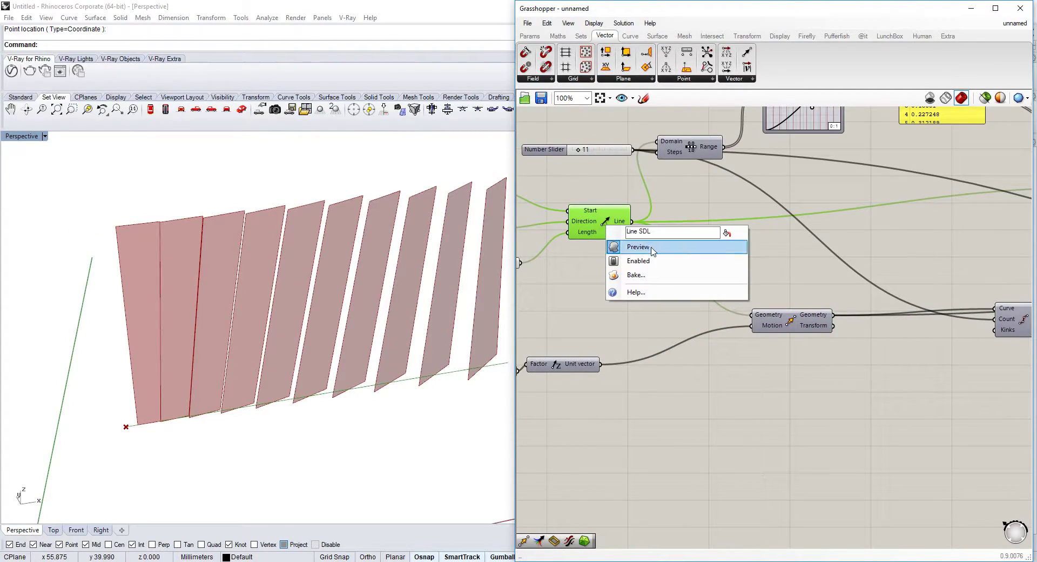
{"action": "left_click", "coordinate": [643, 247]}
Set the slider feeding the Range component's Steps input to 19.
{"action": "scroll", "coordinate": [646, 249], "scroll_direction": "down", "scroll_amount": 1}
{"action": "right_click_drag", "start_coordinate": [647, 251], "coordinate": [838, 271]}
{"action": "left_click", "coordinate": [754, 191]}
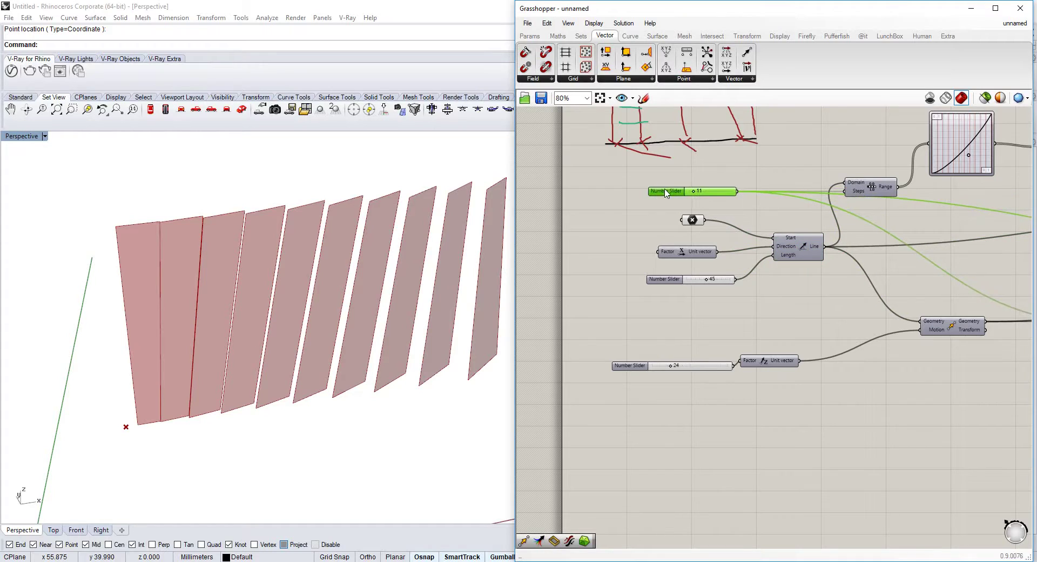
{"action": "scroll", "coordinate": [692, 193], "scroll_direction": "up", "scroll_amount": 2}
{"action": "left_click_drag", "start_coordinate": [694, 193], "coordinate": [699, 193]}
{"action": "scroll", "coordinate": [328, 254], "scroll_direction": "down", "scroll_amount": 2}
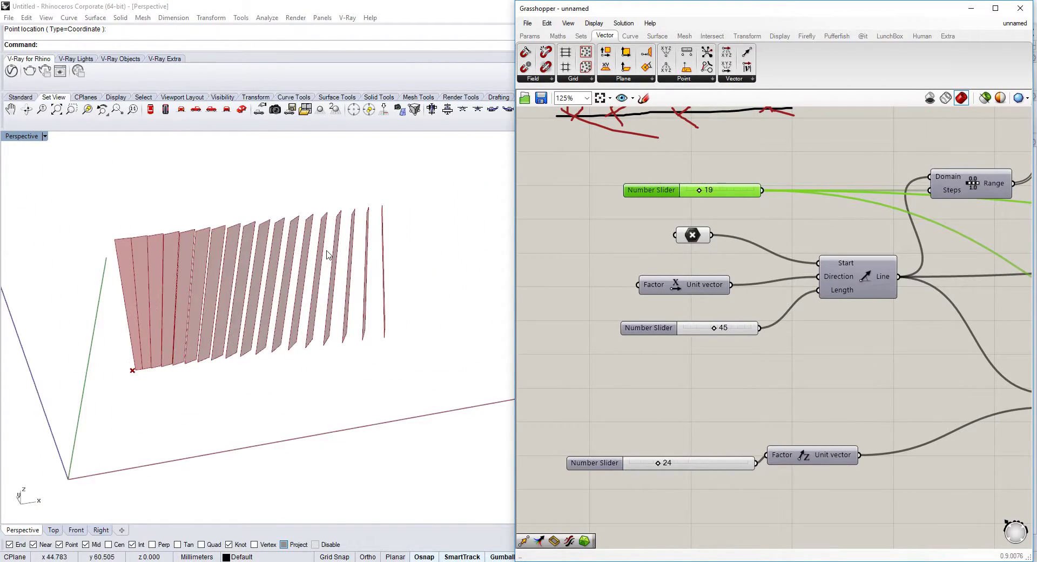
Set the line length slider to 49 and the Unit Z factor slider to 23.
{"action": "left_click_drag", "start_coordinate": [713, 331], "coordinate": [722, 329]}
{"action": "mouse_move", "coordinate": [658, 465]}
{"action": "left_mouse_down"}
{"action": "mouse_move", "coordinate": [670, 465]}
{"action": "mouse_move", "coordinate": [657, 465]}
{"action": "left_mouse_up"}
Move the Graph Mapper's curve handle slightly upward to make the panel spacing more even.
{"action": "scroll", "coordinate": [834, 263], "scroll_direction": "down", "scroll_amount": 3}
{"action": "scroll", "coordinate": [926, 168], "scroll_direction": "up", "scroll_amount": 4}
{"action": "right_click_drag", "start_coordinate": [923, 163], "coordinate": [893, 194]}
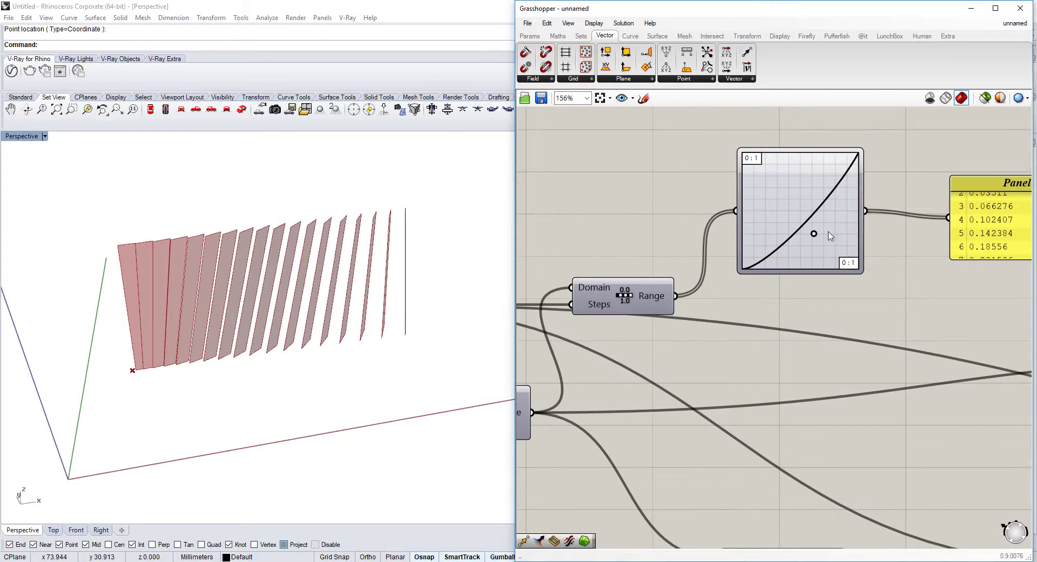
{"action": "mouse_move", "coordinate": [814, 235]}
{"action": "left_mouse_down"}
{"action": "mouse_move", "coordinate": [826, 241]}
{"action": "mouse_move", "coordinate": [812, 228]}
{"action": "left_mouse_up"}
Move the Series step slider next to the line length and Unit Z factor sliders.
{"action": "scroll", "coordinate": [818, 237], "scroll_direction": "down", "scroll_amount": 6}
{"action": "scroll", "coordinate": [933, 210], "scroll_direction": "up", "scroll_amount": 6}
{"action": "right_click_drag", "start_coordinate": [1010, 232], "coordinate": [680, 146]}
{"action": "scroll", "coordinate": [702, 156], "scroll_direction": "down", "scroll_amount": 4}
{"action": "scroll", "coordinate": [832, 269], "scroll_direction": "up", "scroll_amount": 3}
{"action": "left_click", "coordinate": [675, 312]}
{"action": "scroll", "coordinate": [675, 311], "scroll_direction": "down", "scroll_amount": 5}
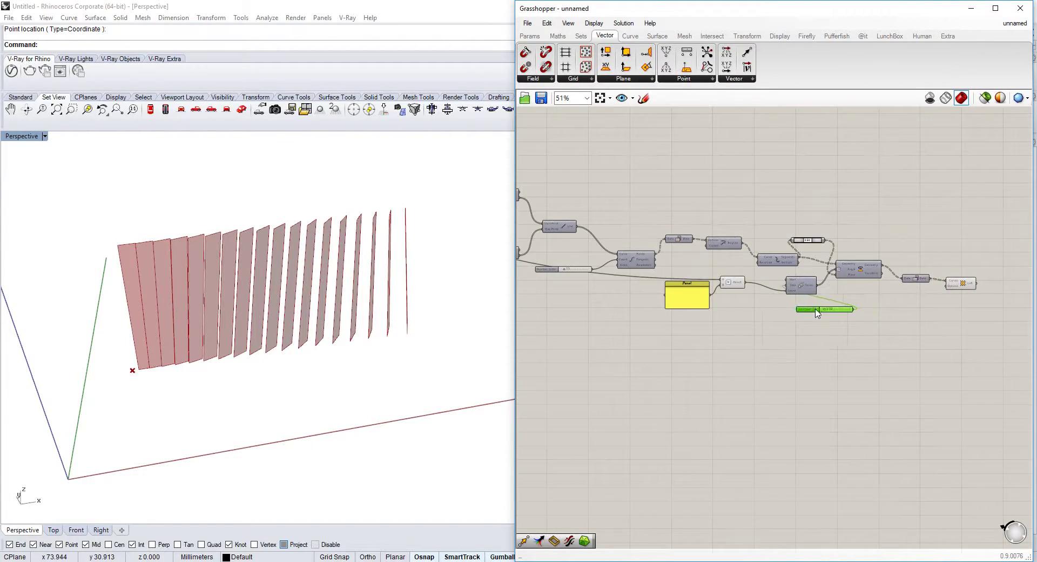
{"action": "scroll", "coordinate": [651, 292], "scroll_direction": "up", "scroll_amount": 6}
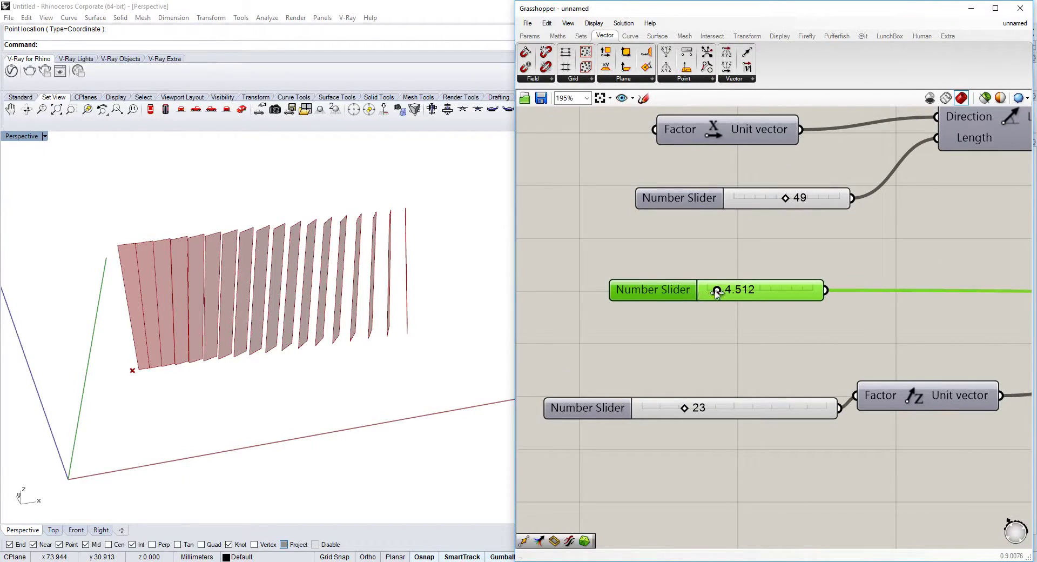
Set the Series step slider to 8.864 and the Unit Z factor slider to 39.
{"action": "mouse_move", "coordinate": [717, 290]}
{"action": "left_mouse_down"}
{"action": "mouse_move", "coordinate": [752, 292]}
{"action": "mouse_move", "coordinate": [727, 292]}
{"action": "left_mouse_up"}
{"action": "scroll", "coordinate": [582, 272], "scroll_direction": "down", "scroll_amount": 2}
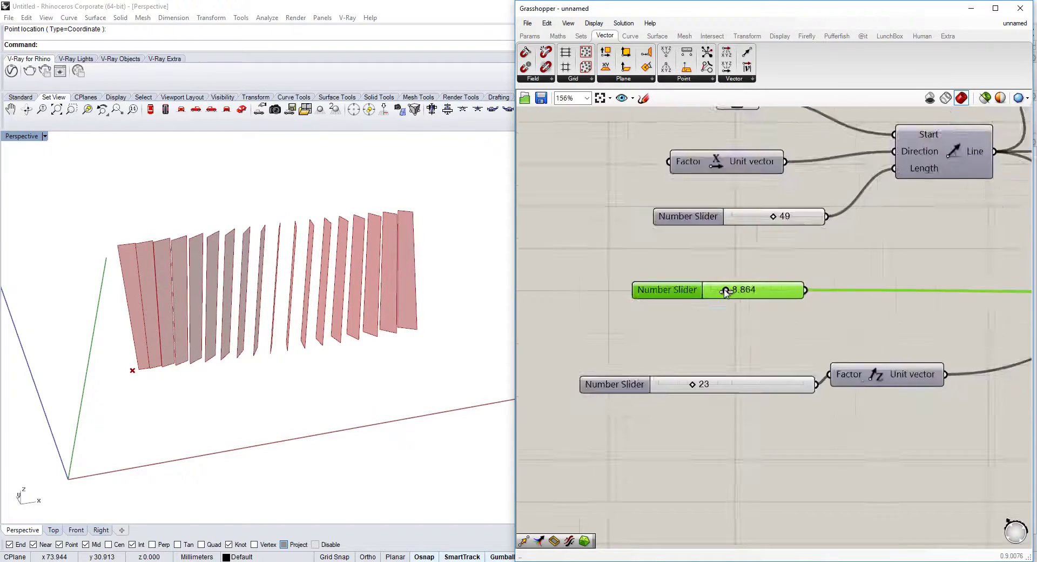
{"action": "left_click_drag", "start_coordinate": [666, 382], "coordinate": [688, 381]}
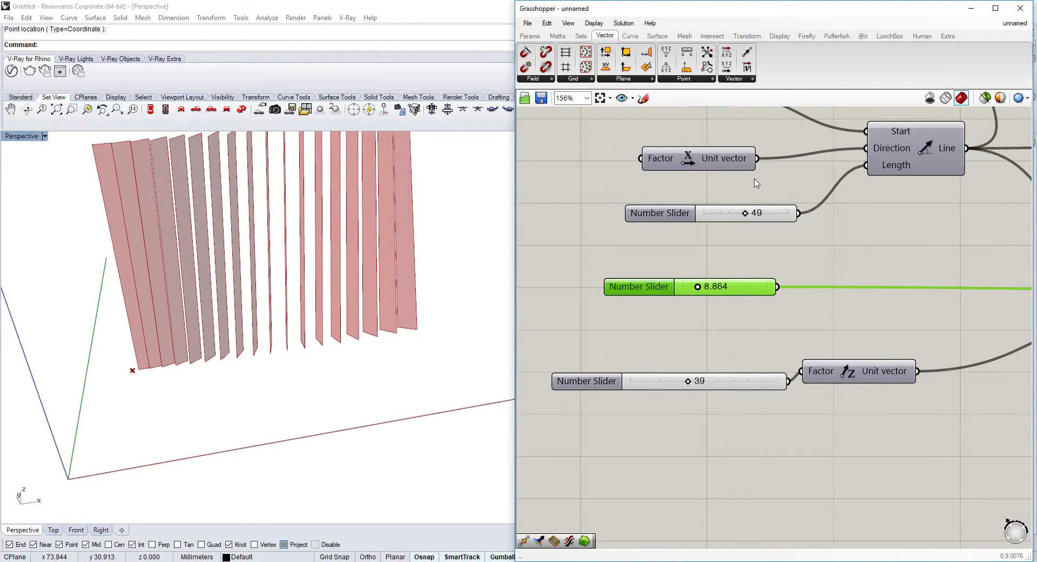
Set the line length slider to 75 and the Range steps slider to 51.
{"action": "left_click_drag", "start_coordinate": [744, 212], "coordinate": [766, 213]}
{"action": "scroll", "coordinate": [783, 231], "scroll_direction": "down", "scroll_amount": 2}
{"action": "right_click_drag", "start_coordinate": [783, 231], "coordinate": [738, 296]}
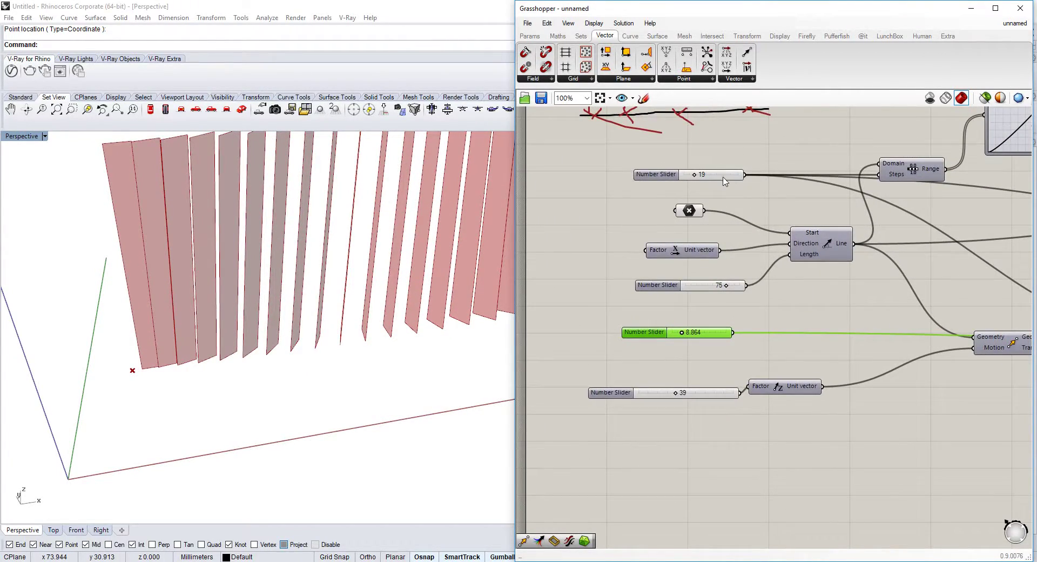
{"action": "scroll", "coordinate": [723, 176], "scroll_direction": "up", "scroll_amount": 2}
{"action": "left_click_drag", "start_coordinate": [686, 175], "coordinate": [713, 172]}
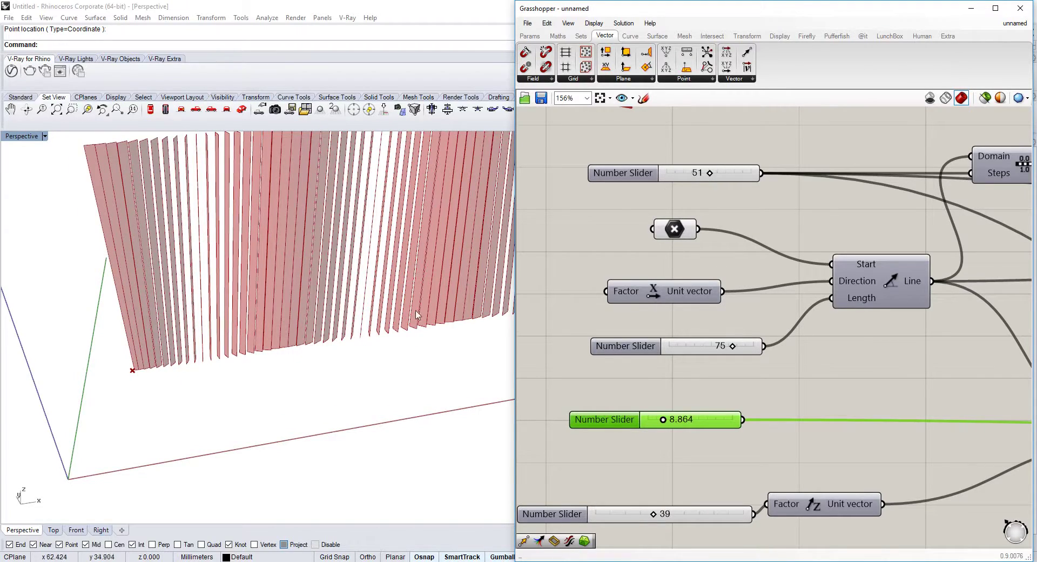
Set the Series step slider to 8.557 to fine-tune the panels' progressive rotation.
{"action": "scroll", "coordinate": [424, 302], "scroll_direction": "down", "scroll_amount": 3}
{"action": "scroll", "coordinate": [408, 303], "scroll_direction": "up", "scroll_amount": 5}
{"action": "scroll", "coordinate": [476, 297], "scroll_direction": "down", "scroll_amount": 4}
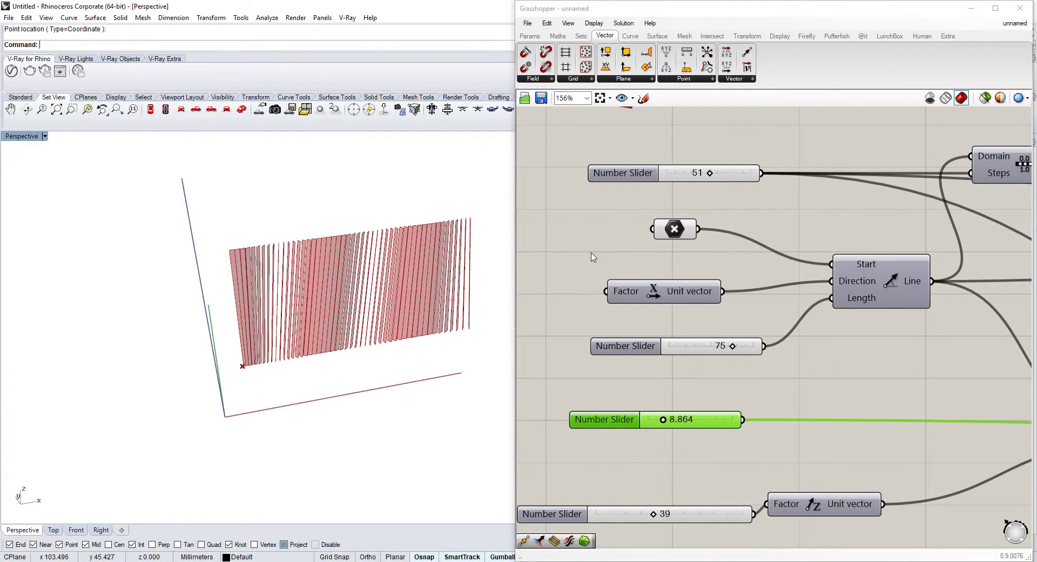
{"action": "scroll", "coordinate": [899, 298], "scroll_direction": "down", "scroll_amount": 1}
{"action": "right_click_drag", "start_coordinate": [899, 298], "coordinate": [850, 268]}
{"action": "scroll", "coordinate": [641, 426], "scroll_direction": "up", "scroll_amount": 2}
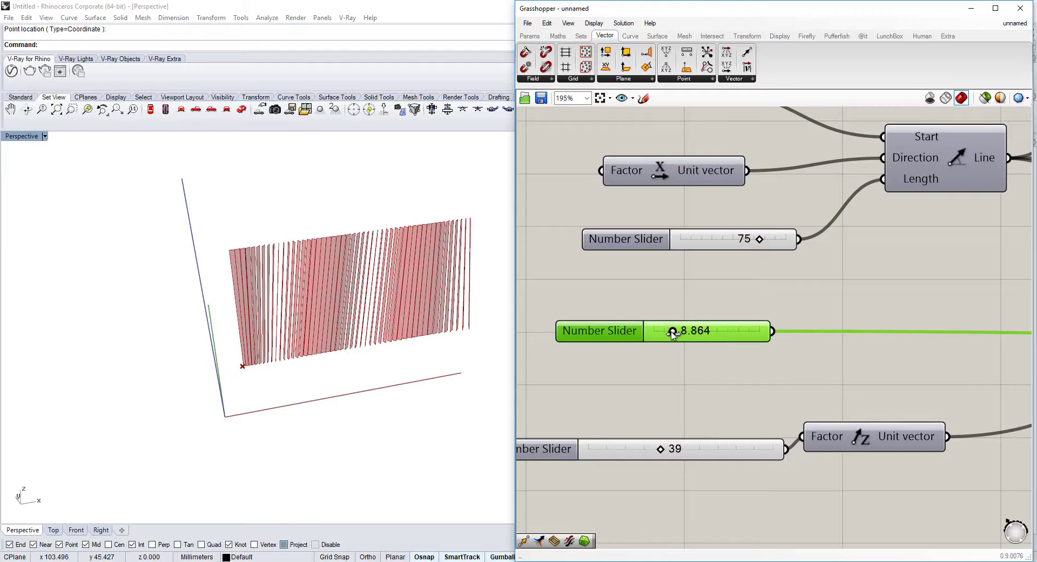
{"action": "left_click_drag", "start_coordinate": [672, 333], "coordinate": [670, 334]}
Examine the lofted facade panels in the perspective view and the values output by the Series component.
{"action": "scroll", "coordinate": [682, 335], "scroll_direction": "up", "scroll_amount": 1}
{"action": "scroll", "coordinate": [725, 302], "scroll_direction": "down", "scroll_amount": 5}
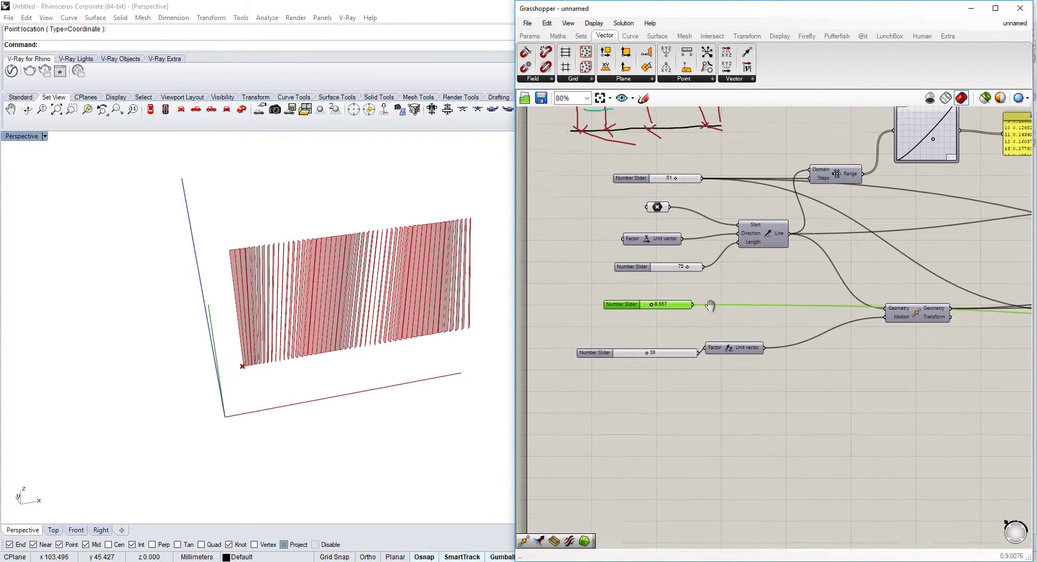
{"action": "scroll", "coordinate": [343, 320], "scroll_direction": "up", "scroll_amount": 3}
{"action": "scroll", "coordinate": [705, 299], "scroll_direction": "down", "scroll_amount": 2}
{"action": "right_click_drag", "start_coordinate": [705, 299], "coordinate": [572, 272]}
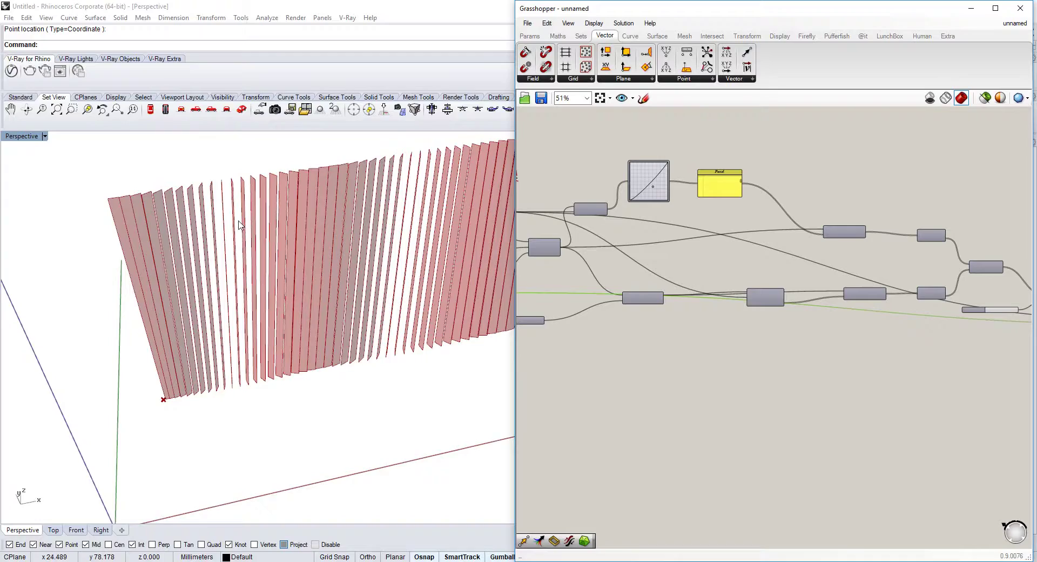
{"action": "right_click_drag", "start_coordinate": [239, 225], "coordinate": [246, 262]}
{"action": "scroll", "coordinate": [247, 270], "scroll_direction": "down", "scroll_amount": 6}
{"action": "scroll", "coordinate": [247, 273], "scroll_direction": "up", "scroll_amount": 6}
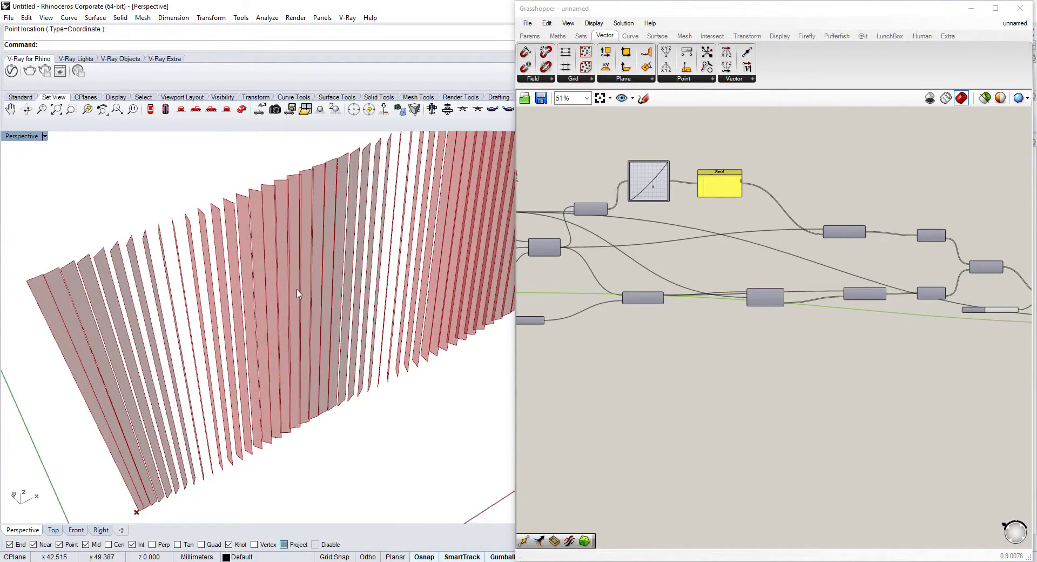
{"action": "scroll", "coordinate": [864, 323], "scroll_direction": "up", "scroll_amount": 5}
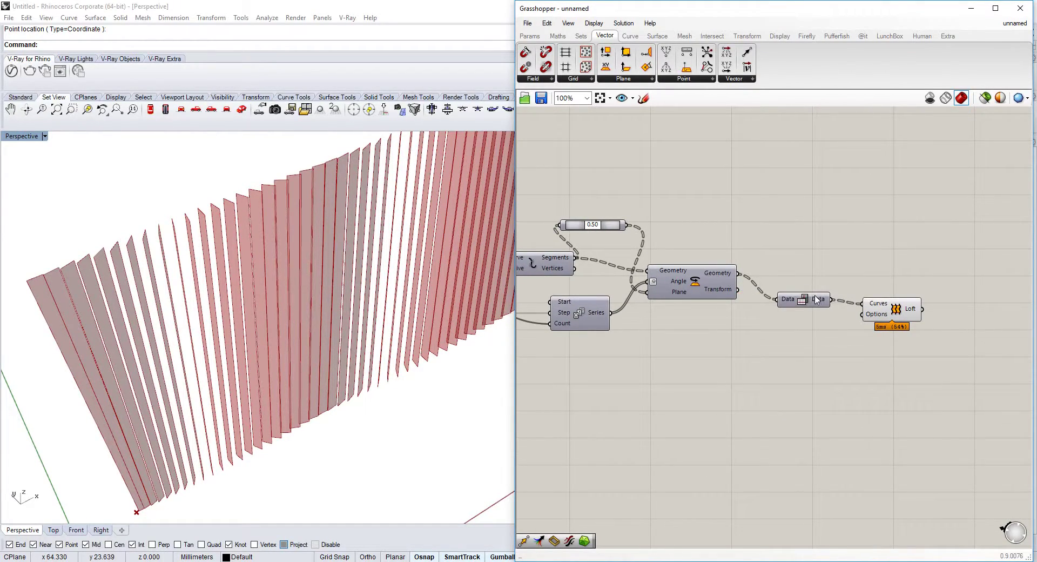
{"action": "right_click_drag", "start_coordinate": [587, 271], "coordinate": [771, 288]}
{"action": "mouse_move", "coordinate": [780, 318]}
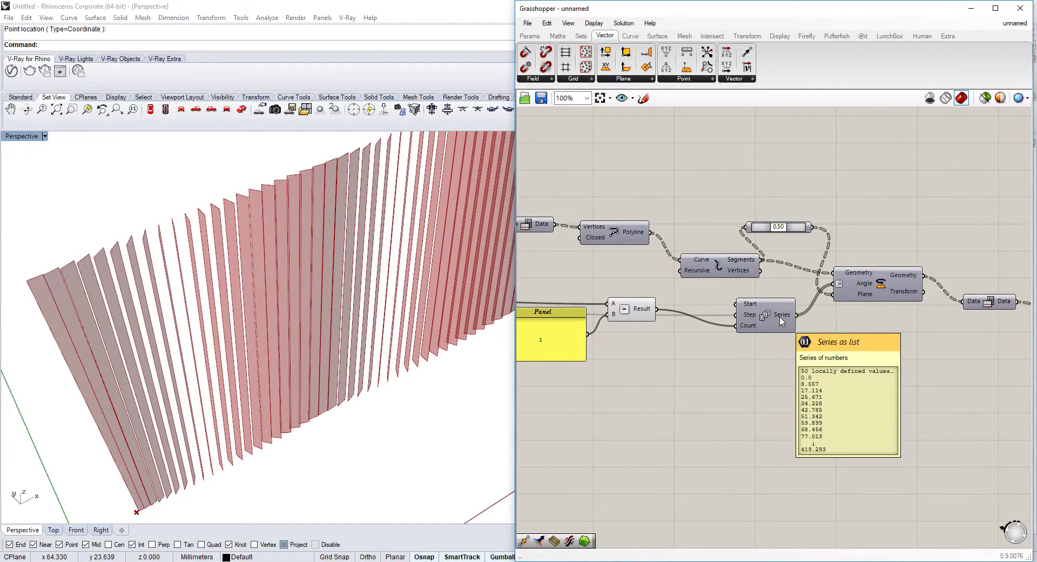
Toggle grafting on and off for the Rotate component's Angle input.
{"action": "right_click", "coordinate": [854, 283]}
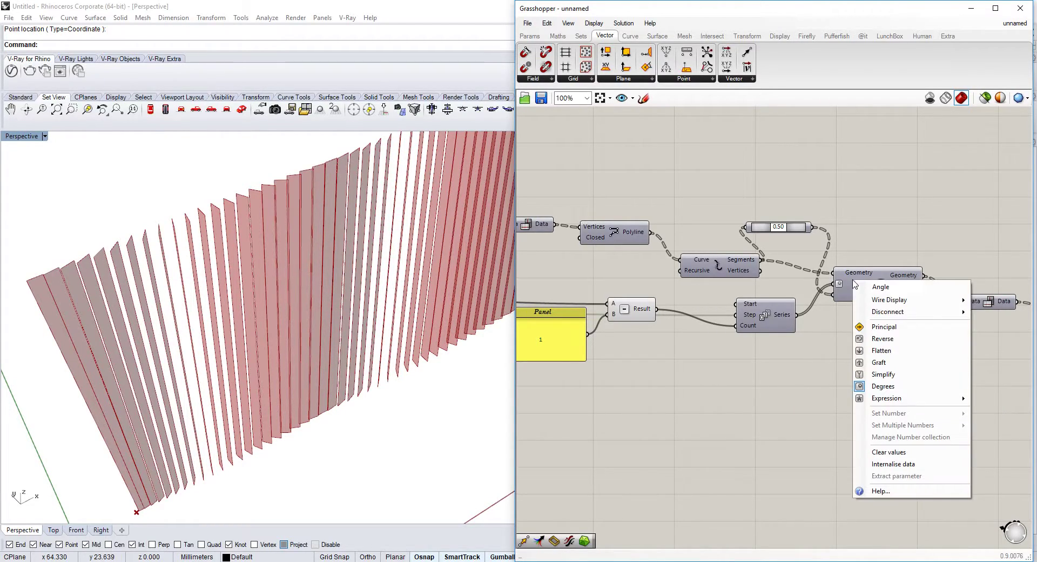
{"action": "left_click", "coordinate": [883, 364]}
{"action": "right_click", "coordinate": [850, 284]}
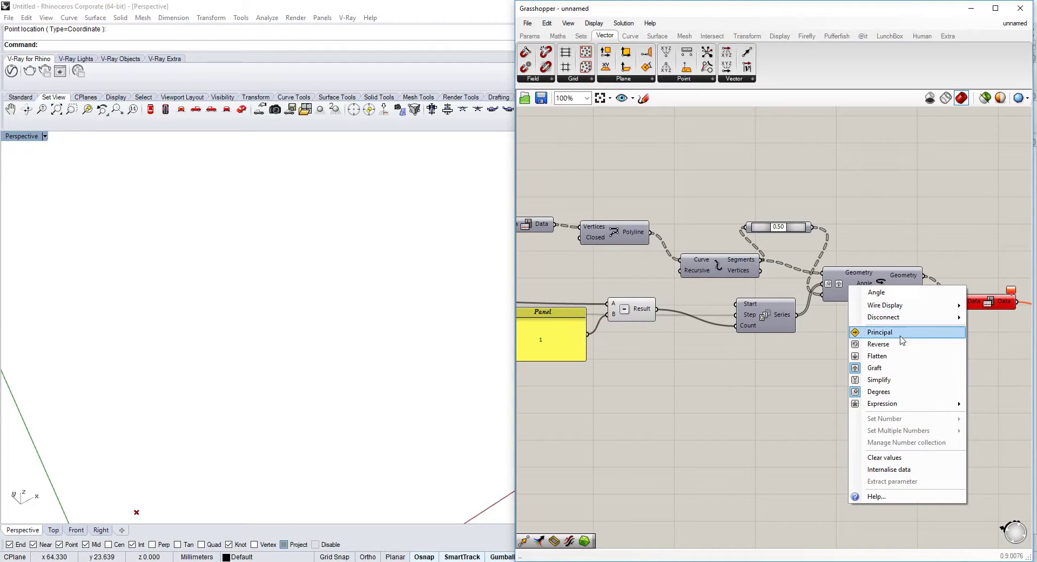
{"action": "left_click", "coordinate": [881, 369]}
{"action": "scroll", "coordinate": [857, 300], "scroll_direction": "up", "scroll_amount": 3}
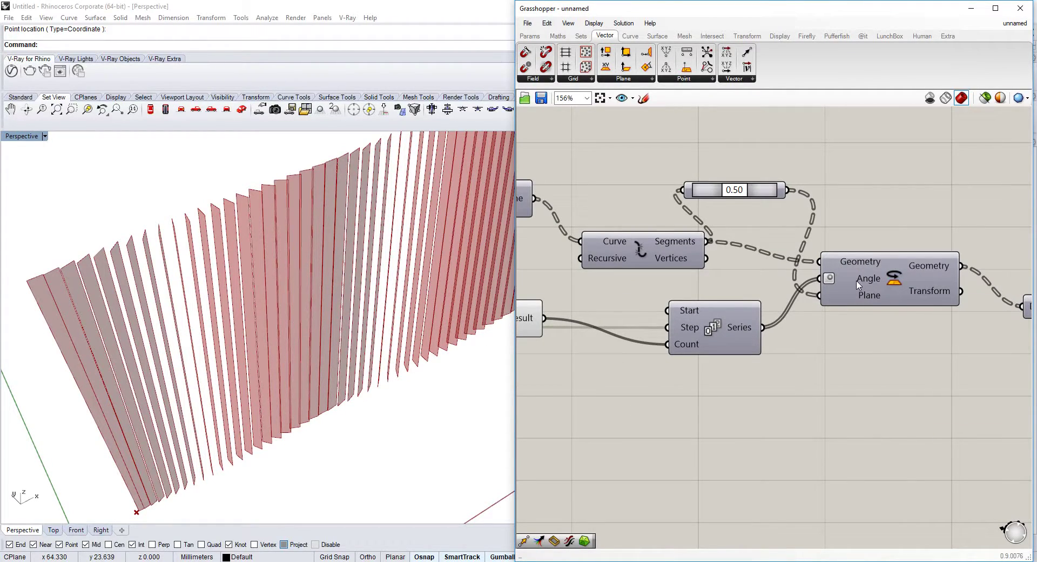
{"action": "right_click", "coordinate": [857, 281]}
{"action": "left_click", "coordinate": [919, 363]}
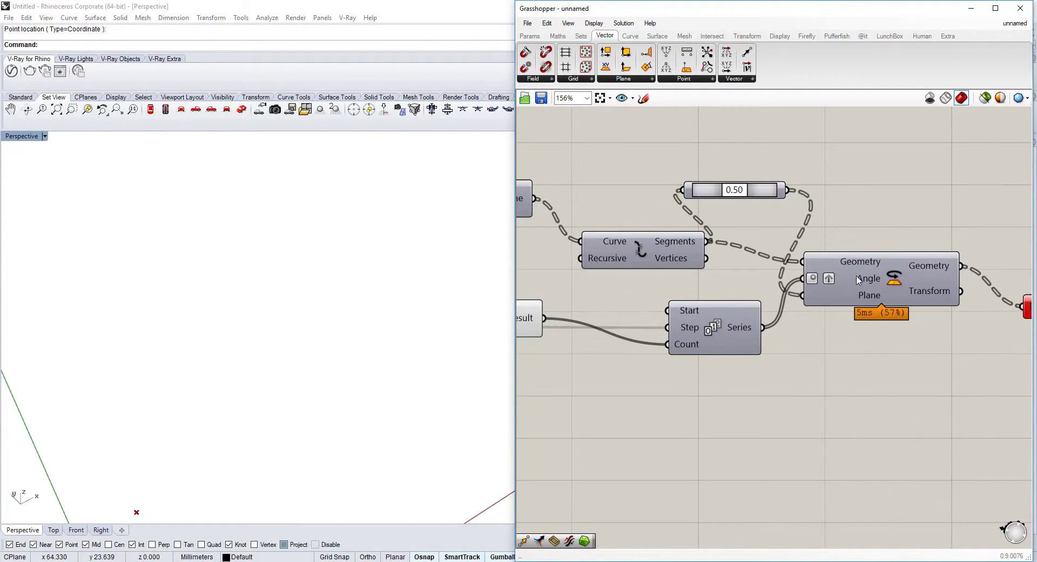
{"action": "right_click", "coordinate": [858, 280]}
{"action": "left_click", "coordinate": [892, 363]}
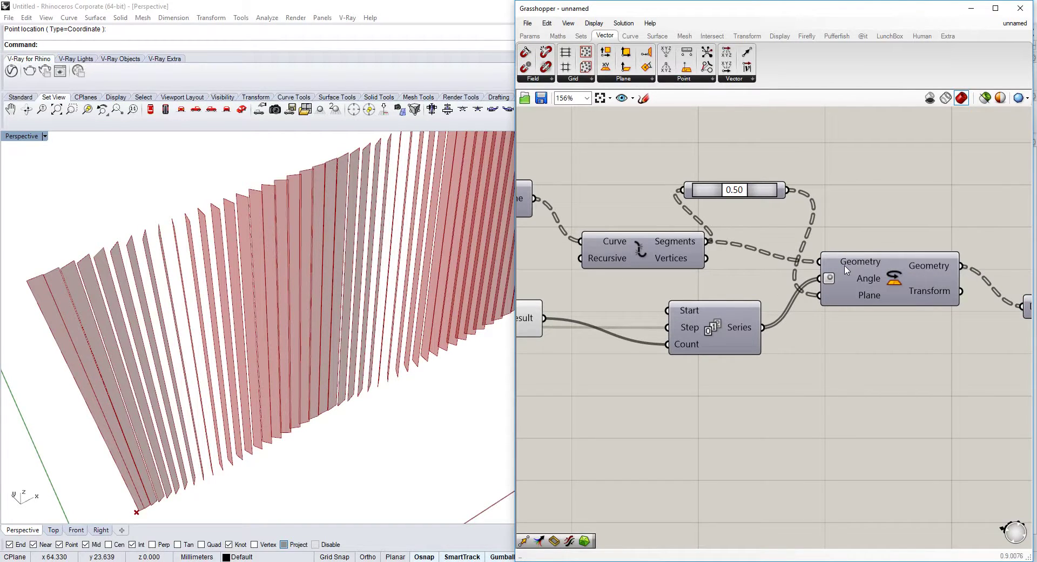
Try to route the Series output through a new Flip Matrix component into the Rotate component's Angle input.
{"action": "mouse_move", "coordinate": [845, 270]}
{"action": "right_click_drag", "start_coordinate": [875, 328], "coordinate": [812, 320]}
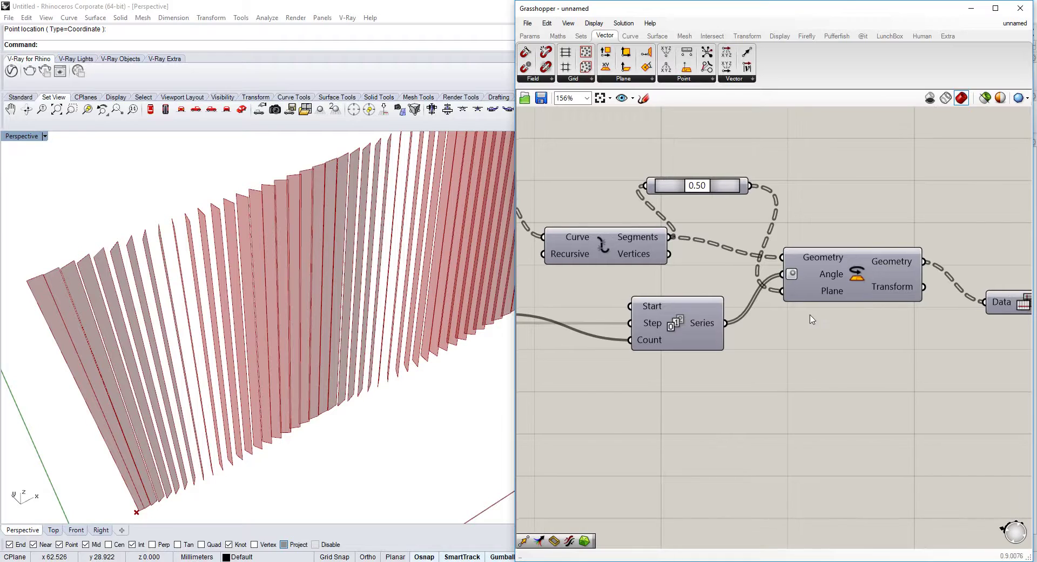
{"action": "double_click", "coordinate": [755, 355]}
{"action": "type", "text": "flip"}
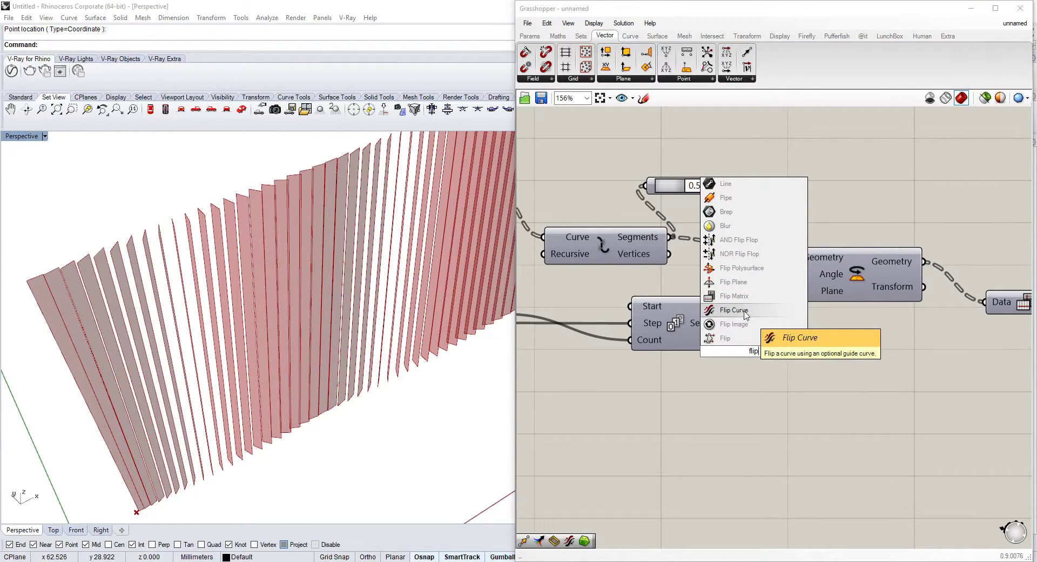
{"action": "left_click", "coordinate": [741, 297]}
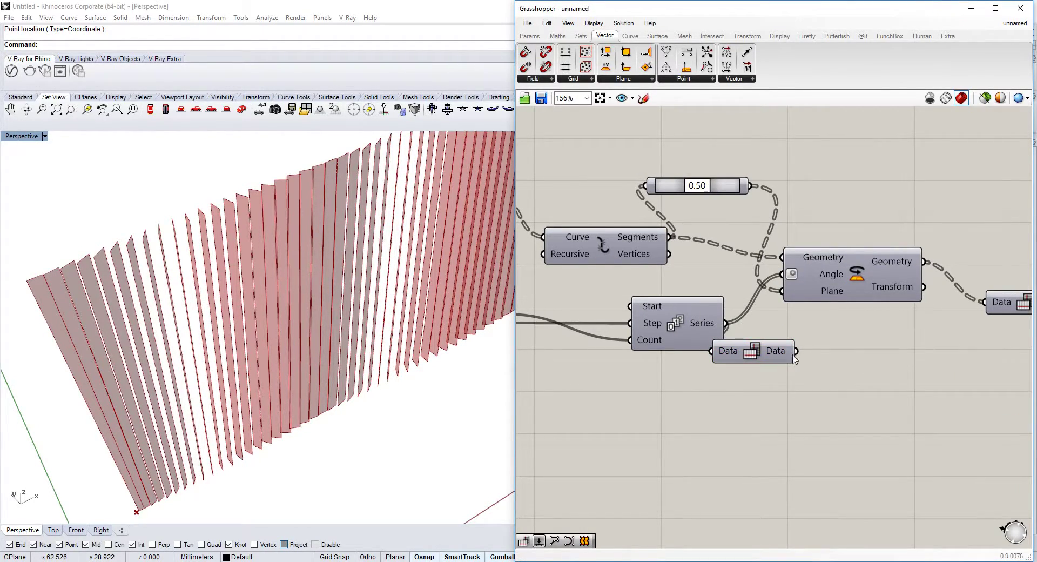
{"action": "left_click_drag", "start_coordinate": [680, 330], "coordinate": [646, 340]}
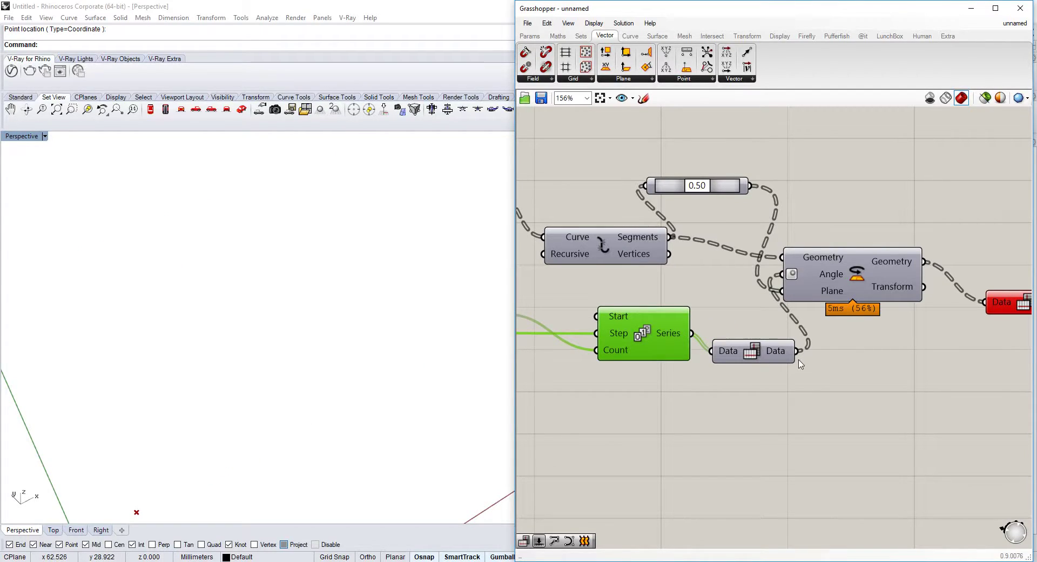
Graft the Rotate component's Angle input, and undo the graft and the Flip Matrix rewiring.
{"action": "right_click", "coordinate": [804, 284]}
{"action": "left_click", "coordinate": [836, 363]}
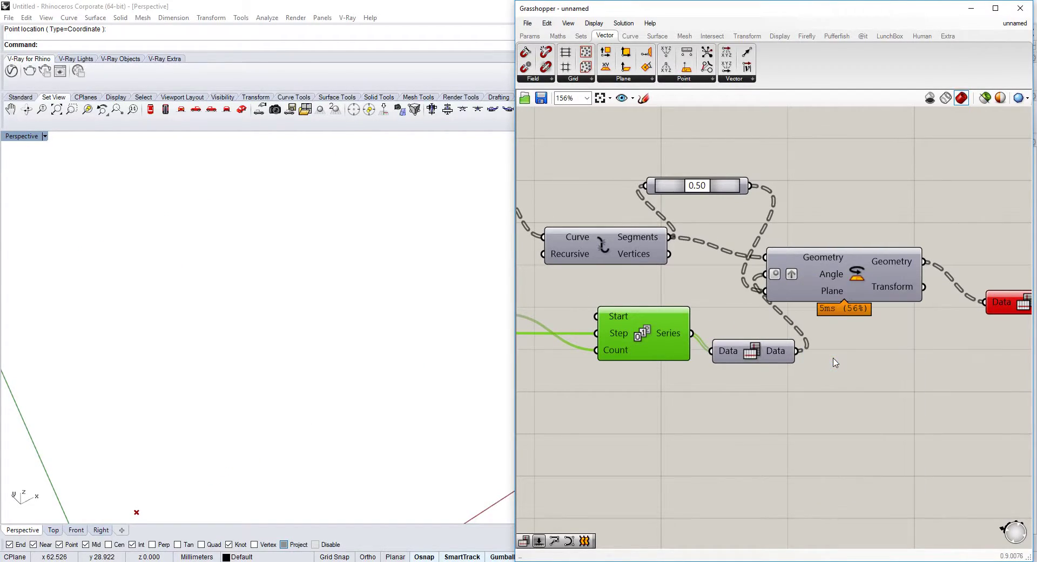
{"action": "right_click_drag", "start_coordinate": [898, 369], "coordinate": [860, 352]}
{"action": "key", "text": "ctrl+z"}
{"action": "key", "text": "ctrl+z"}
{"action": "key", "text": "ctrl+z"}
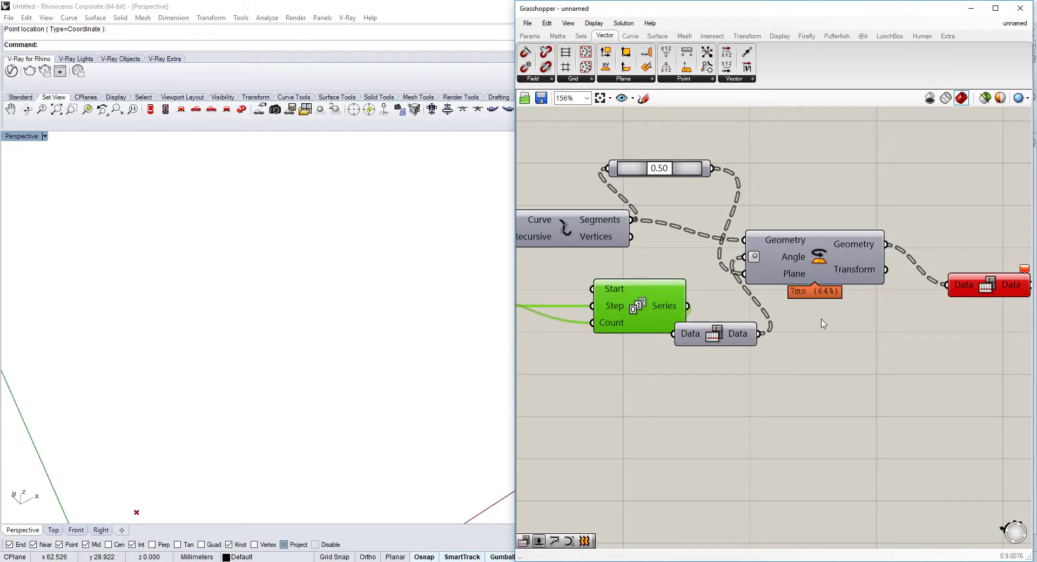
Bake the Loft component's facade panels into the Rhino model.
{"action": "scroll", "coordinate": [851, 311], "scroll_direction": "down", "scroll_amount": 5}
{"action": "right_click_drag", "start_coordinate": [357, 386], "coordinate": [352, 358]}
{"action": "scroll", "coordinate": [371, 300], "scroll_direction": "down", "scroll_amount": 4}
{"action": "right_click_drag", "start_coordinate": [372, 305], "coordinate": [432, 253]}
{"action": "scroll", "coordinate": [930, 310], "scroll_direction": "up", "scroll_amount": 5}
{"action": "left_click", "coordinate": [947, 308]}
{"action": "middle_click", "coordinate": [962, 311]}
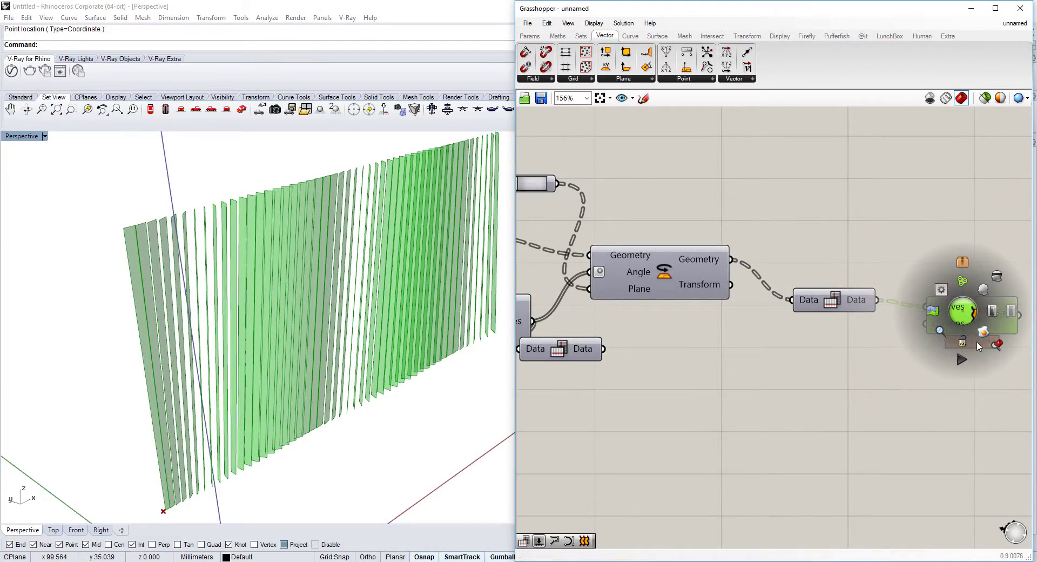
{"action": "left_click", "coordinate": [981, 342]}
Draw a large ground rectangle extending well around the baked facade panels.
{"action": "right_click_drag", "start_coordinate": [352, 321], "coordinate": [348, 307]}
{"action": "scroll", "coordinate": [378, 337], "scroll_direction": "up", "scroll_amount": 3}
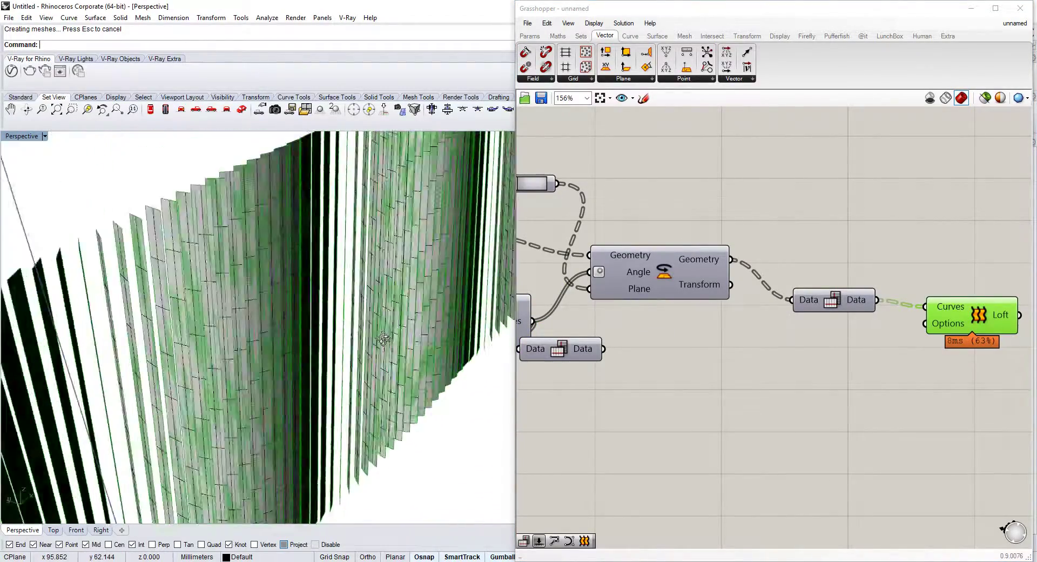
{"action": "right_click_drag", "start_coordinate": [382, 339], "coordinate": [204, 315]}
{"action": "scroll", "coordinate": [205, 314], "scroll_direction": "down", "scroll_amount": 5}
{"action": "scroll", "coordinate": [337, 323], "scroll_direction": "up", "scroll_amount": 6}
{"action": "right_click_drag", "start_coordinate": [308, 336], "coordinate": [322, 354]}
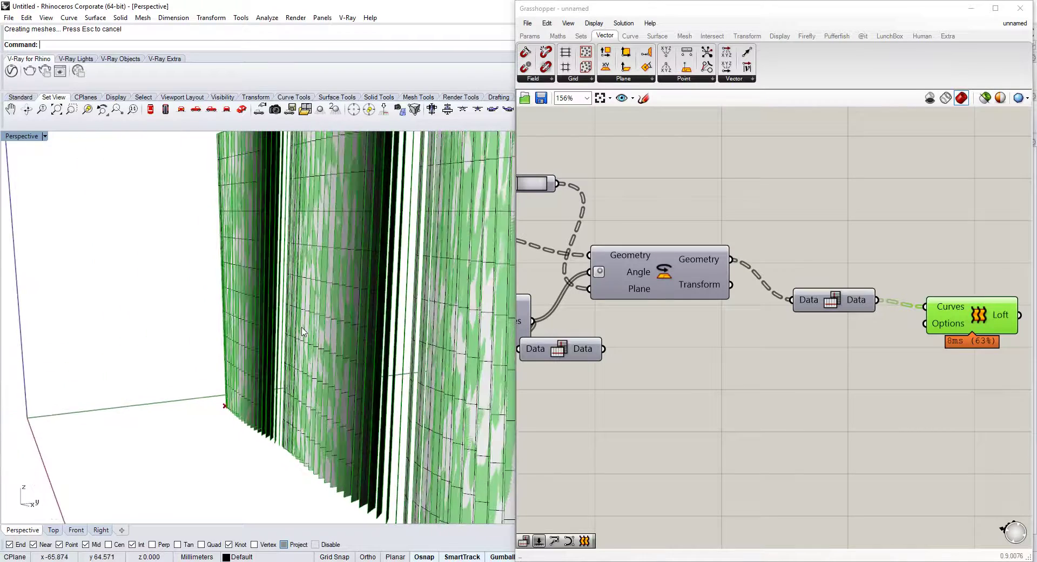
{"action": "scroll", "coordinate": [321, 355], "scroll_direction": "down", "scroll_amount": 7}
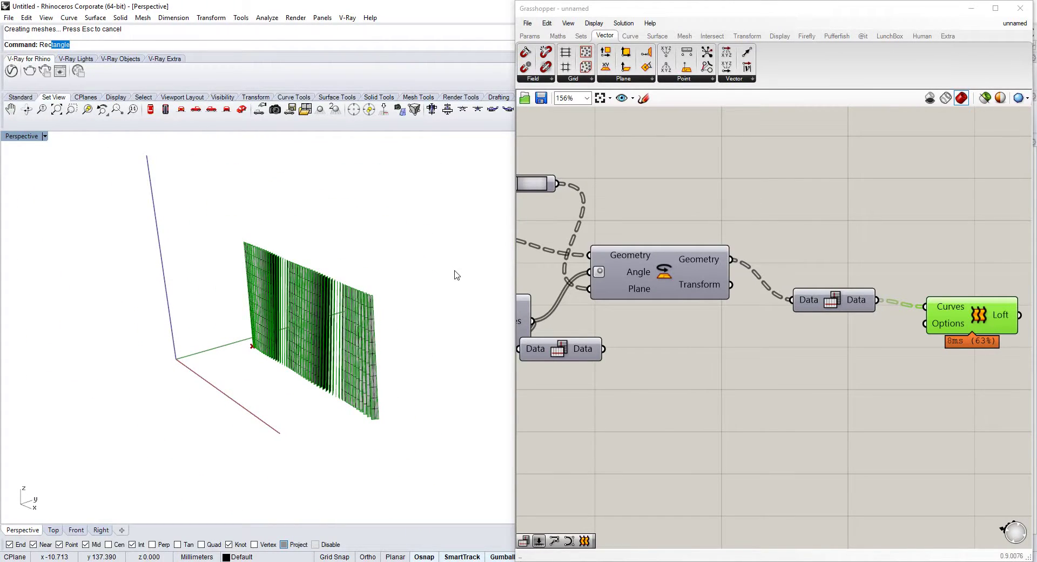
{"action": "key", "text": "Return"}
{"action": "left_click", "coordinate": [454, 252]}
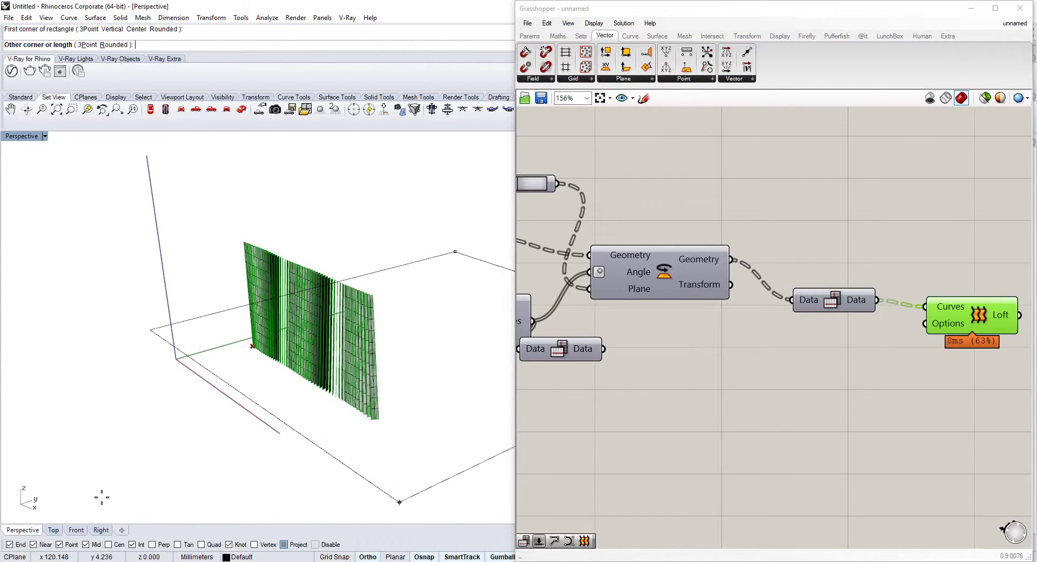
{"action": "scroll", "coordinate": [78, 507], "scroll_direction": "down", "scroll_amount": 4}
{"action": "scroll", "coordinate": [151, 505], "scroll_direction": "up", "scroll_amount": 3}
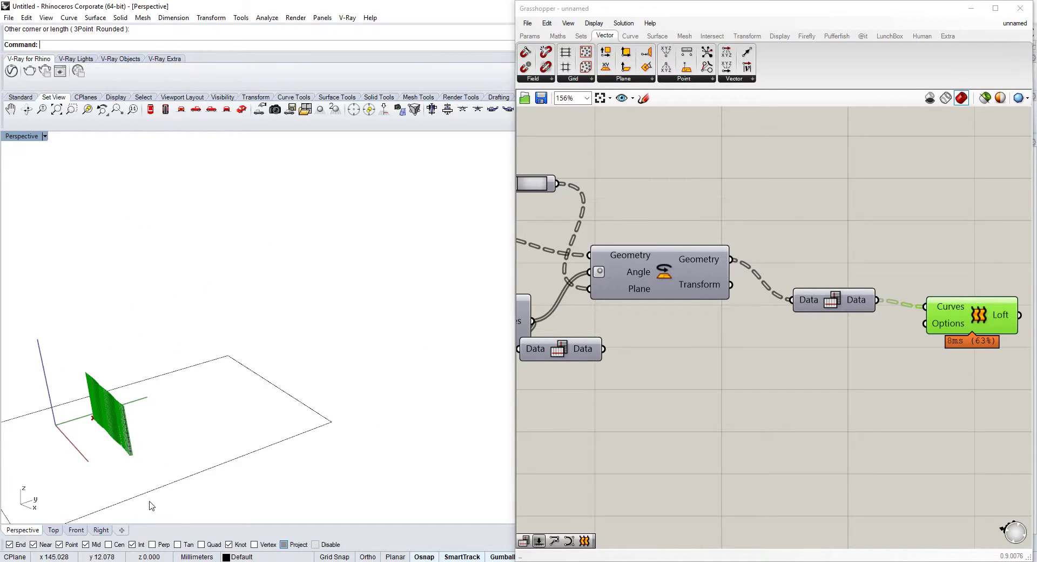
Create a planar surface from the ground rectangle with PlanarSrf.
{"action": "left_click", "coordinate": [146, 500]}
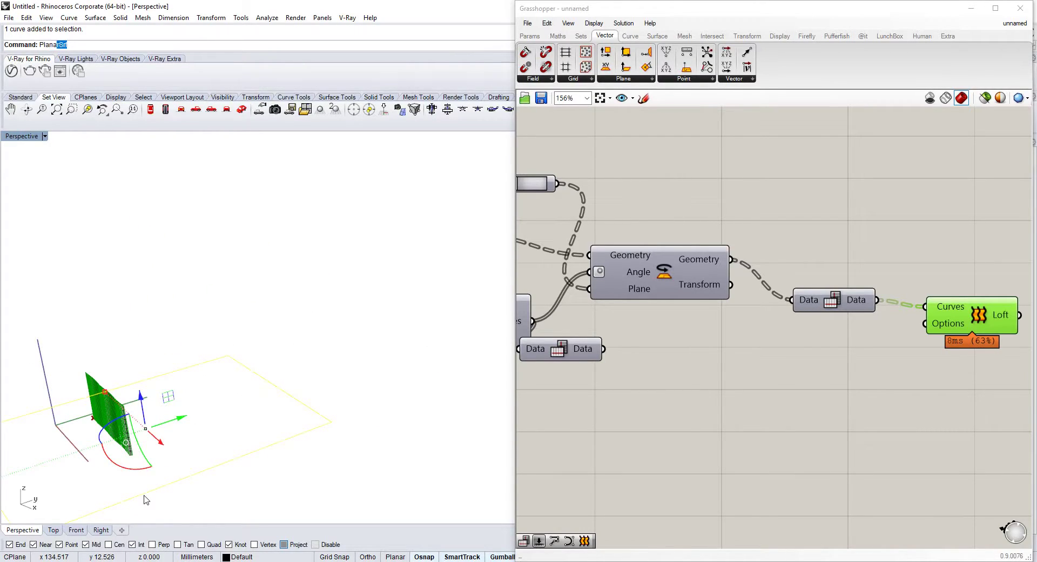
{"action": "type", "text": "PlanarSrf"}
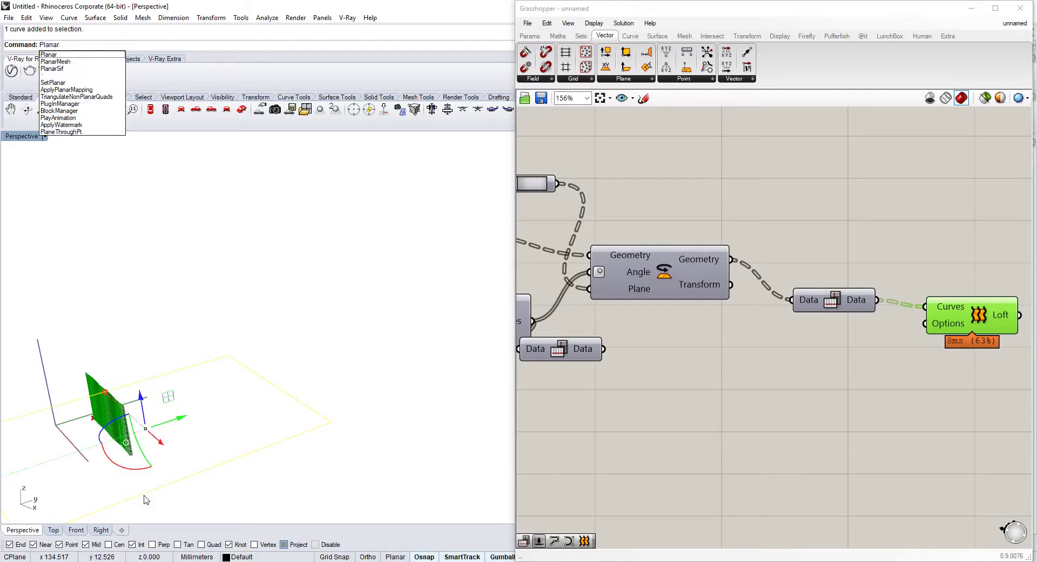
{"action": "key", "text": "Return"}
{"action": "key", "text": "Escape"}
Turn on the Rhino sun with manual control enabled.
{"action": "scroll", "coordinate": [194, 404], "scroll_direction": "up", "scroll_amount": 5}
{"action": "right_click_drag", "start_coordinate": [181, 405], "coordinate": [301, 370], "text": "shift"}
{"action": "scroll", "coordinate": [229, 387], "scroll_direction": "up", "scroll_amount": 4}
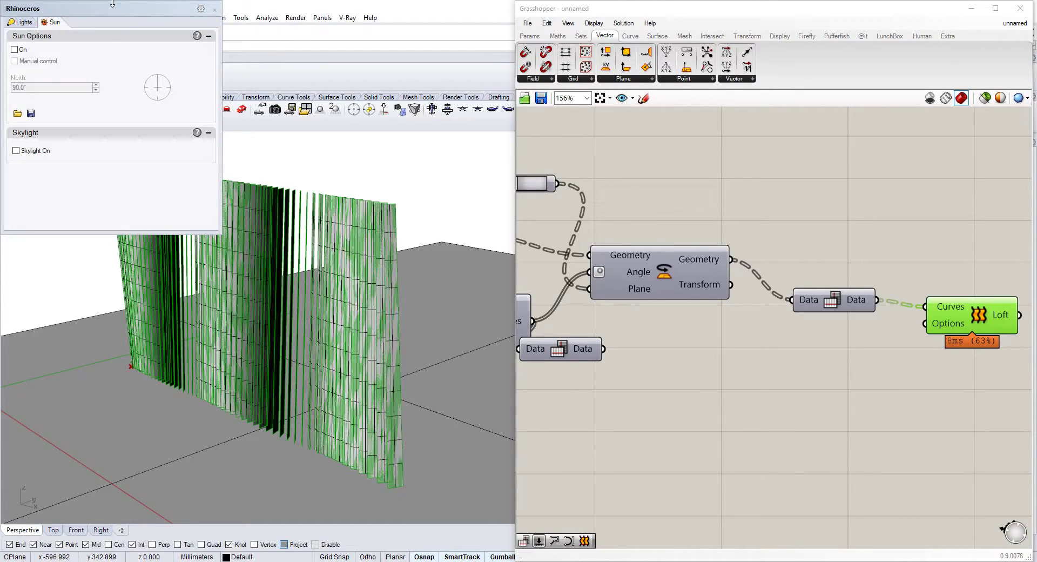
{"action": "left_click", "coordinate": [14, 49]}
{"action": "left_click", "coordinate": [14, 61]}
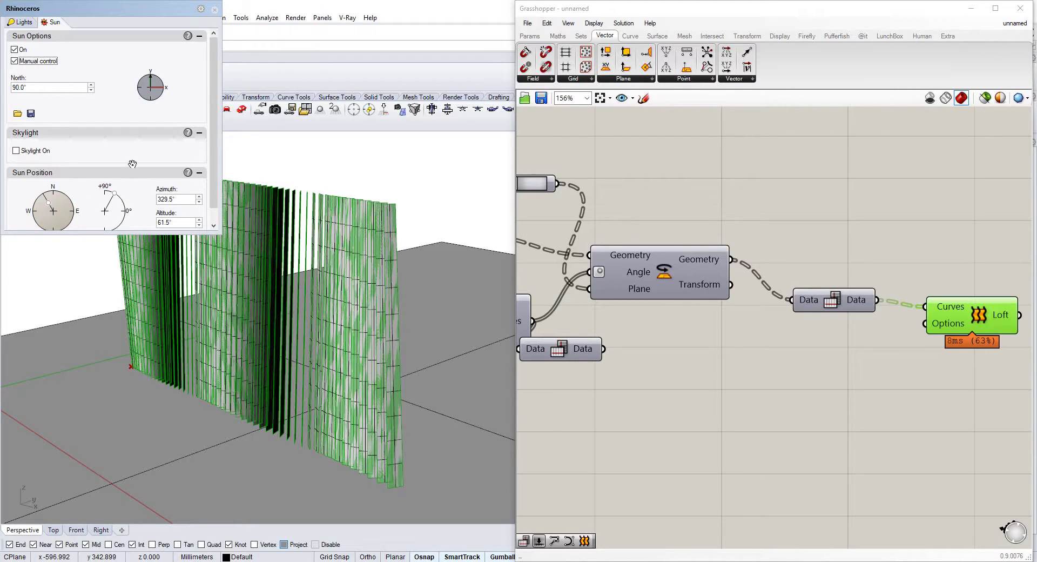
{"action": "left_click", "coordinate": [215, 10]}
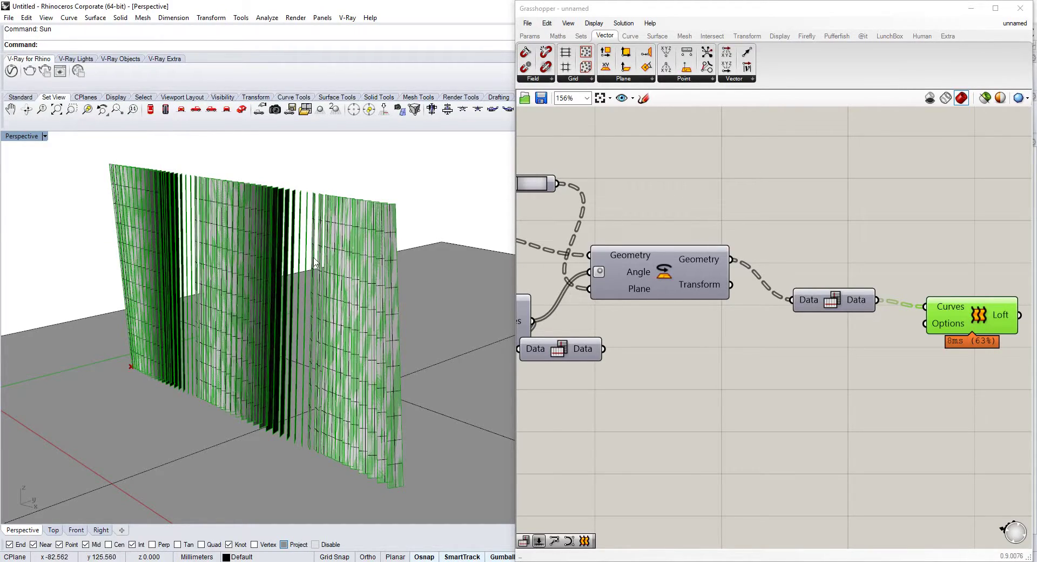
Render the perspective view of the facade with V-Ray and show the V-Ray Asset Editor's renderer settings.
{"action": "right_click_drag", "start_coordinate": [315, 262], "coordinate": [389, 303]}
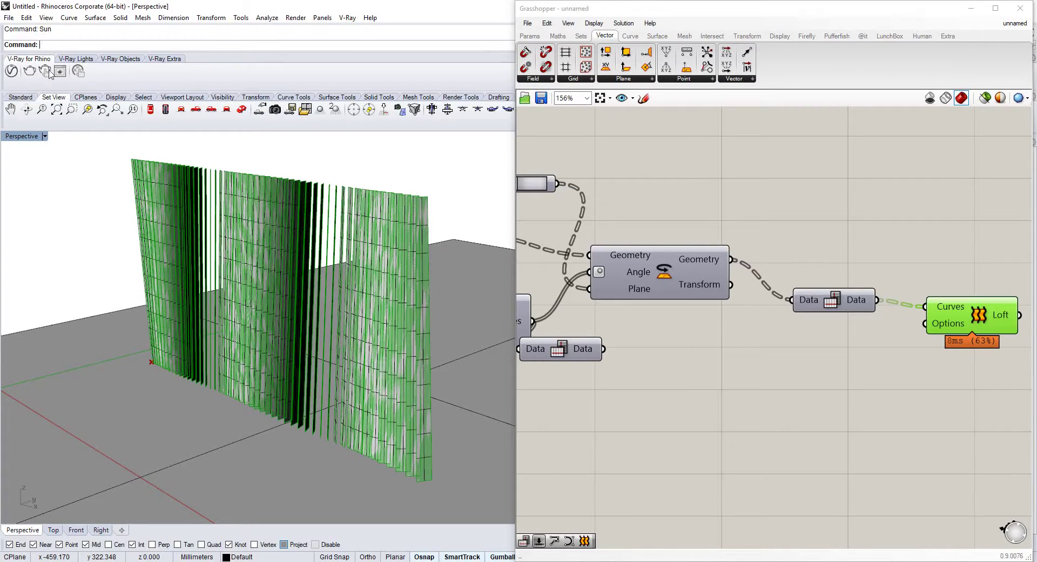
{"action": "right_click_drag", "start_coordinate": [322, 354], "coordinate": [312, 352]}
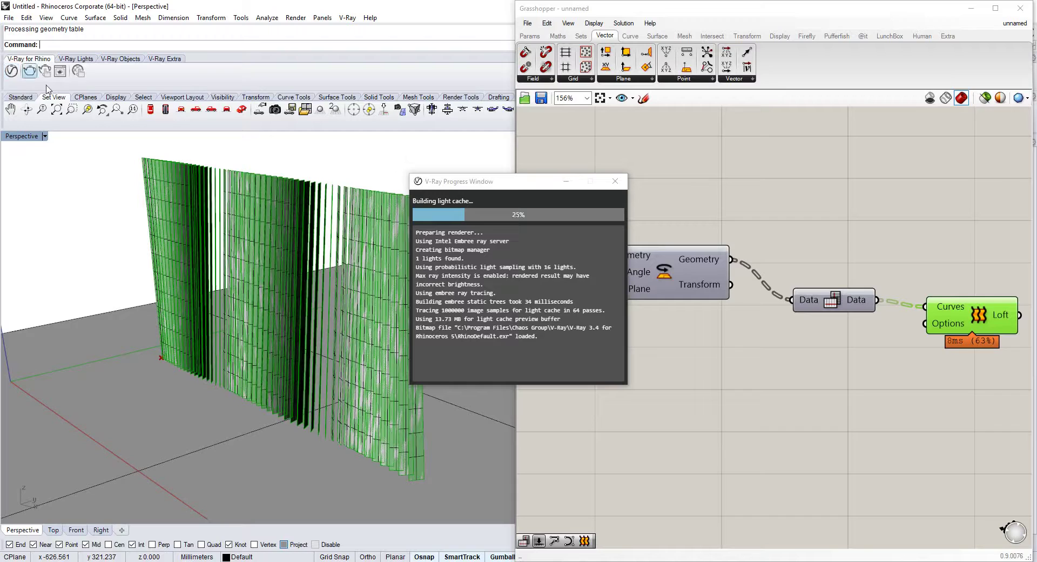
{"action": "left_click", "coordinate": [11, 70]}
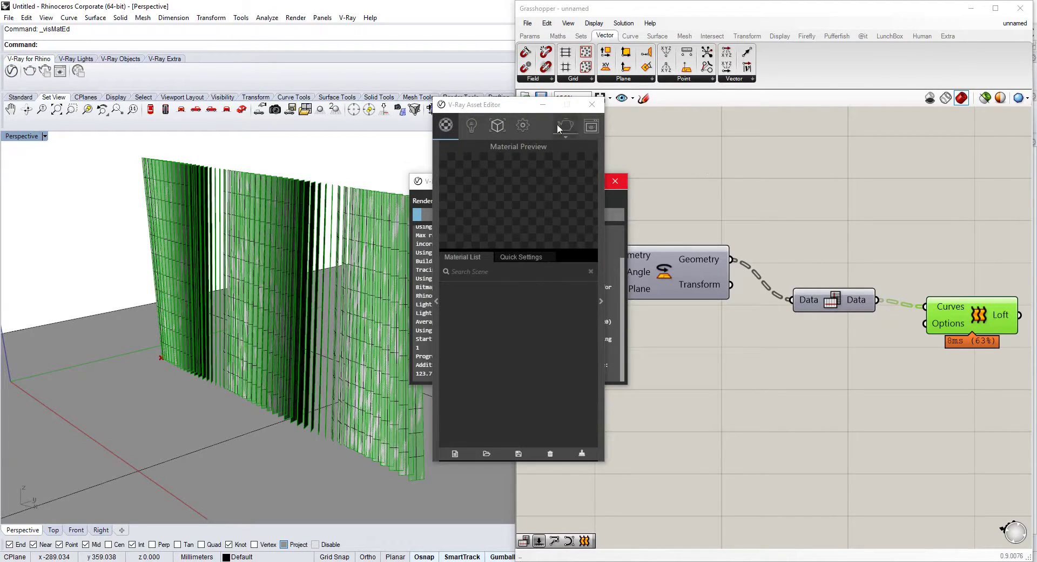
{"action": "left_click", "coordinate": [522, 124]}
{"action": "left_click_drag", "start_coordinate": [486, 104], "coordinate": [710, 158]}
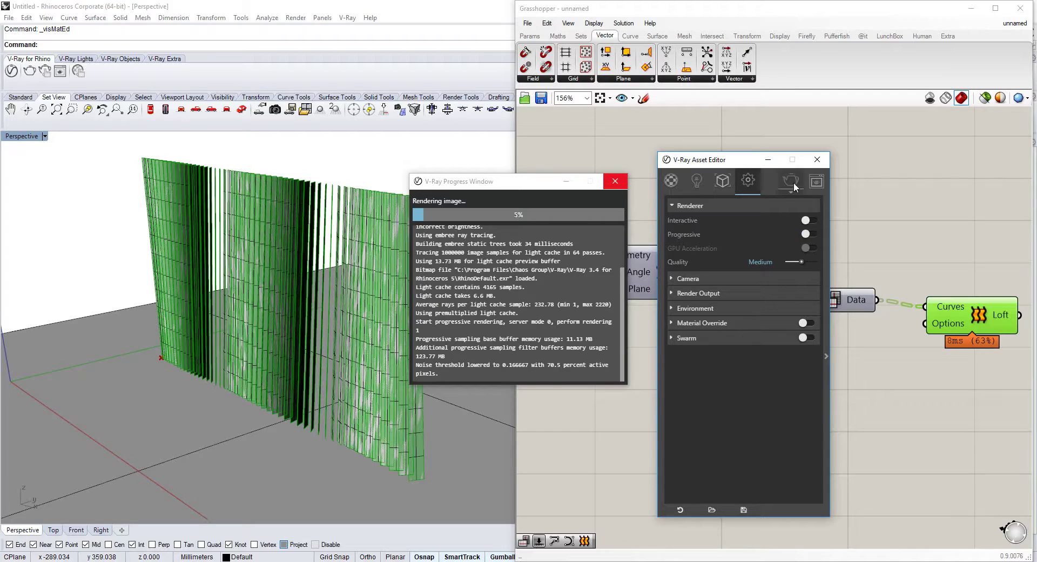
Open the V-Ray frame buffer and check the facade render's progress until it finishes.
{"action": "left_click", "coordinate": [60, 71]}
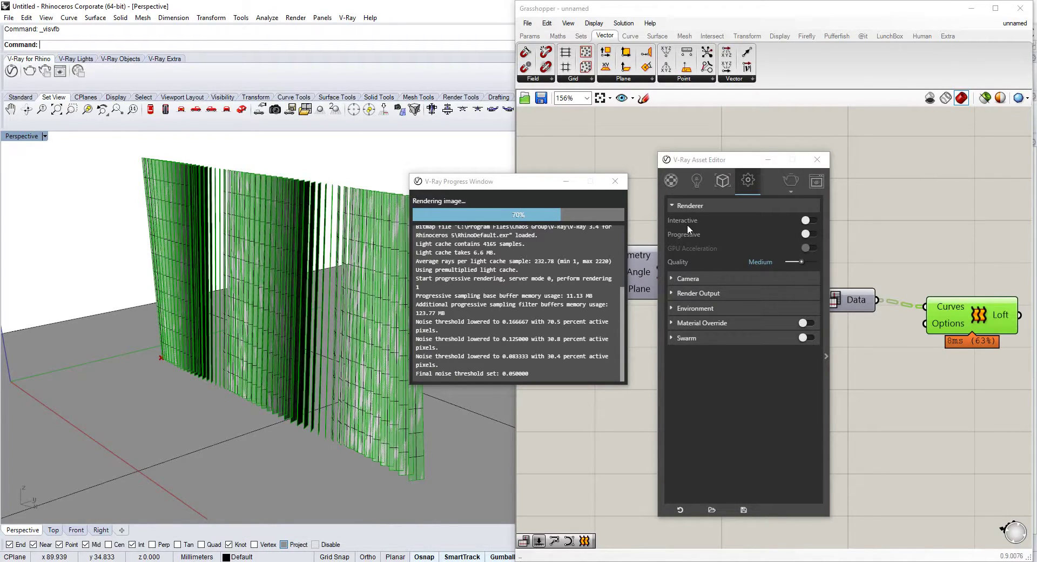
{"action": "key", "text": "alt+Tab"}
{"action": "key", "text": "alt+Tab"}
{"action": "key", "text": "alt+Tab"}
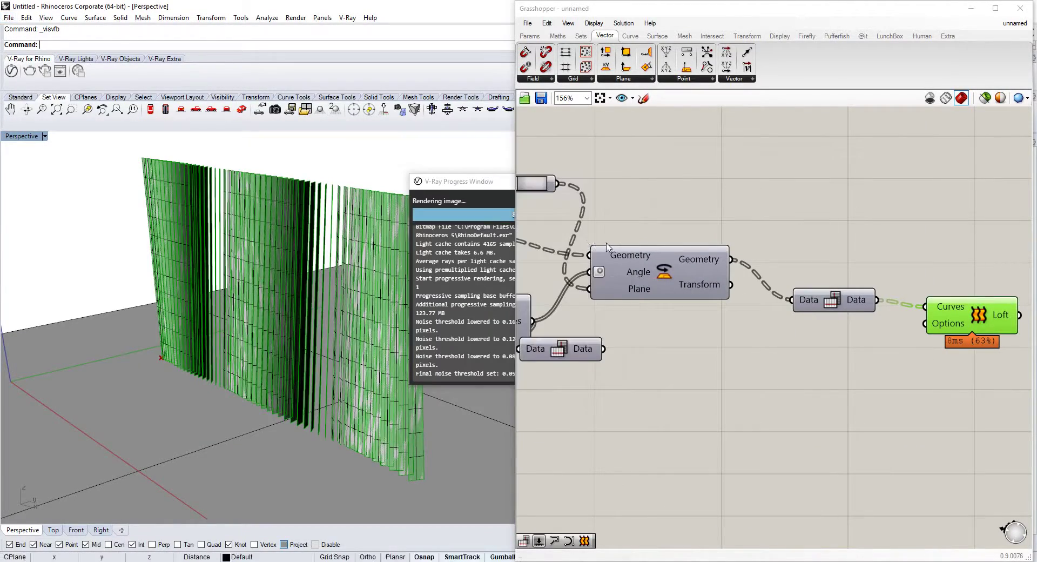
{"action": "key", "text": "alt+Tab"}
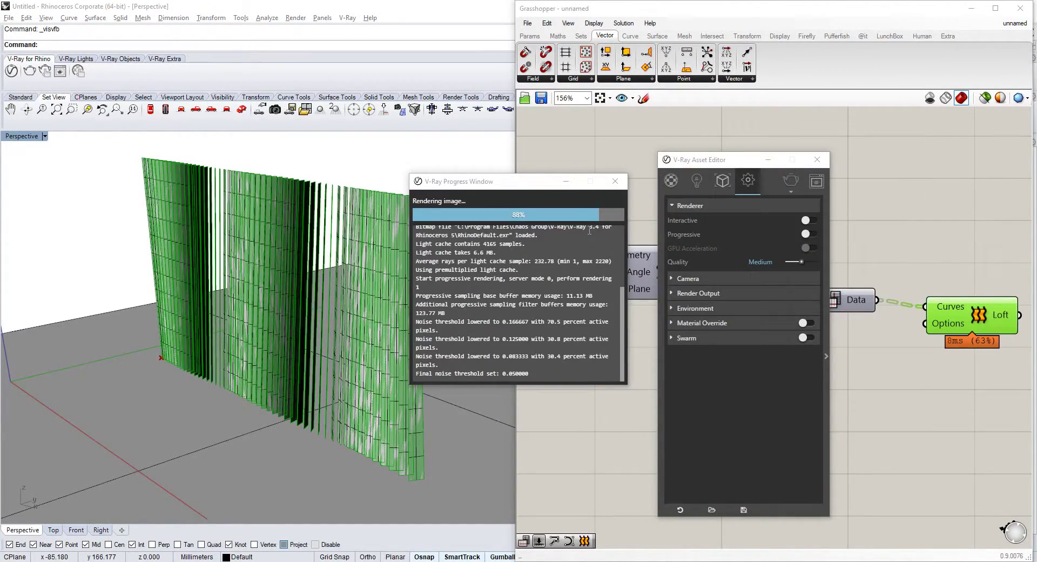
{"action": "key", "text": "alt+Tab"}
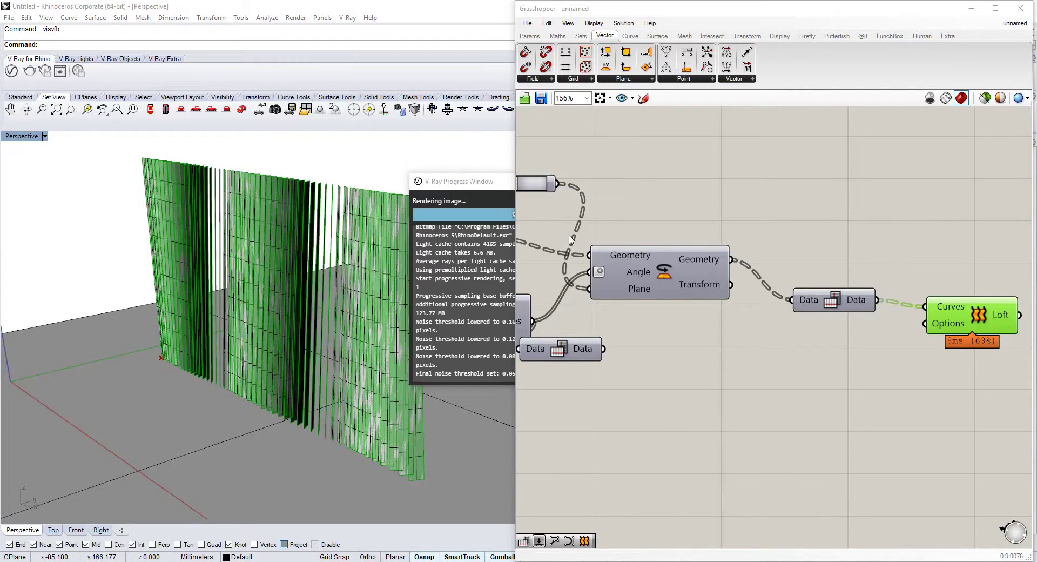
{"action": "left_click", "coordinate": [483, 187]}
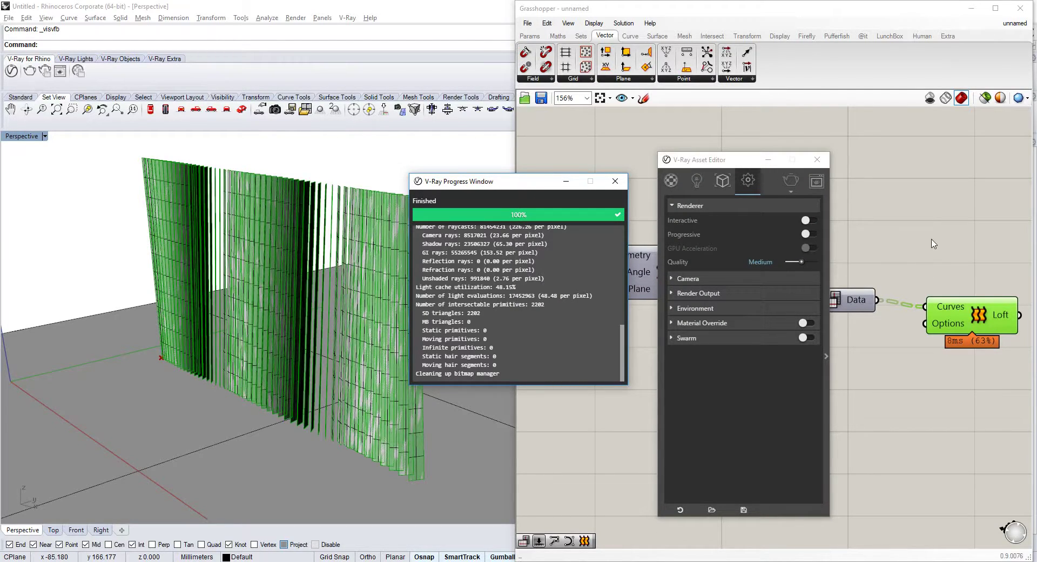
{"action": "right_click_drag", "start_coordinate": [252, 334], "coordinate": [275, 343]}
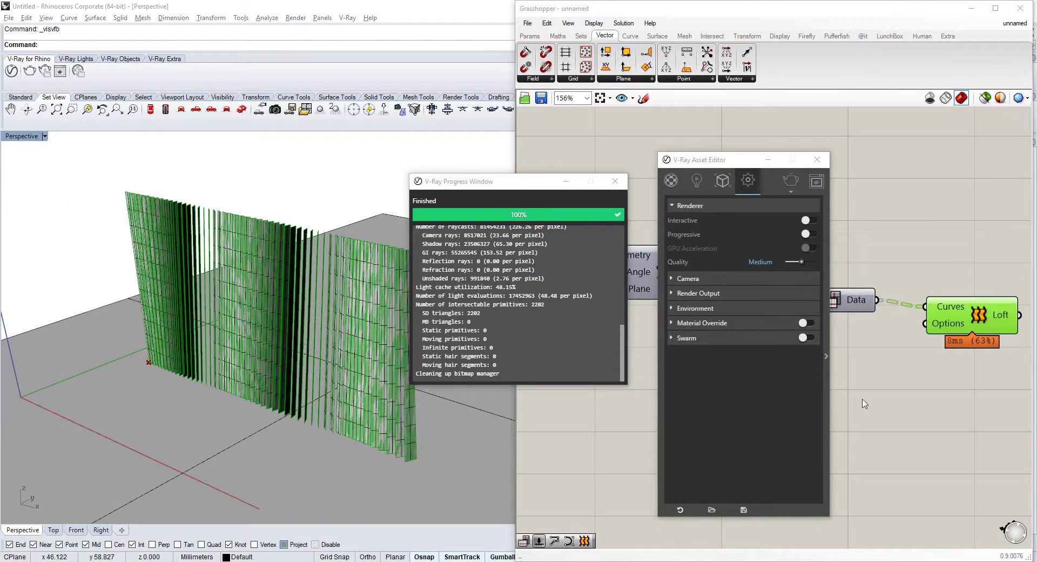